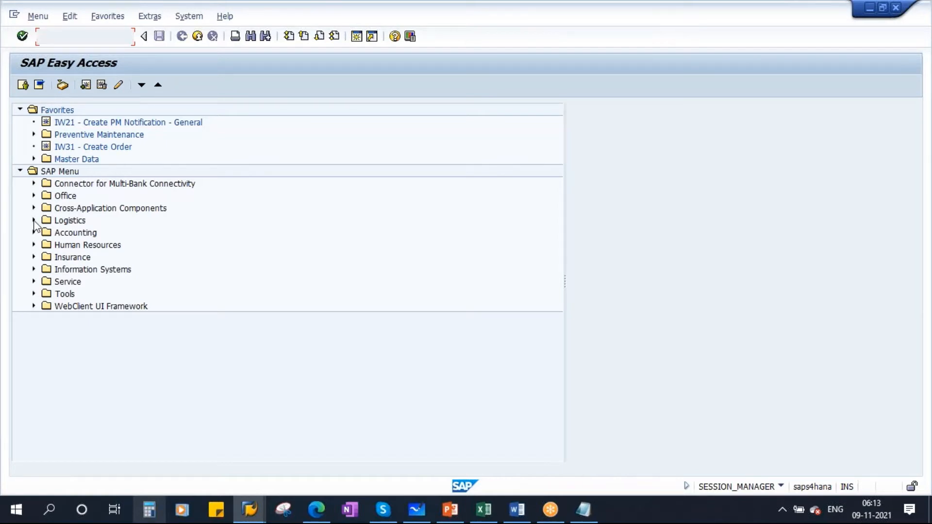
- Open the CR01 Create transaction for work centers, found under Logistics, Production, Master Data in the SAP menu tree
{"action": "left_click", "coordinate": [34, 220]}
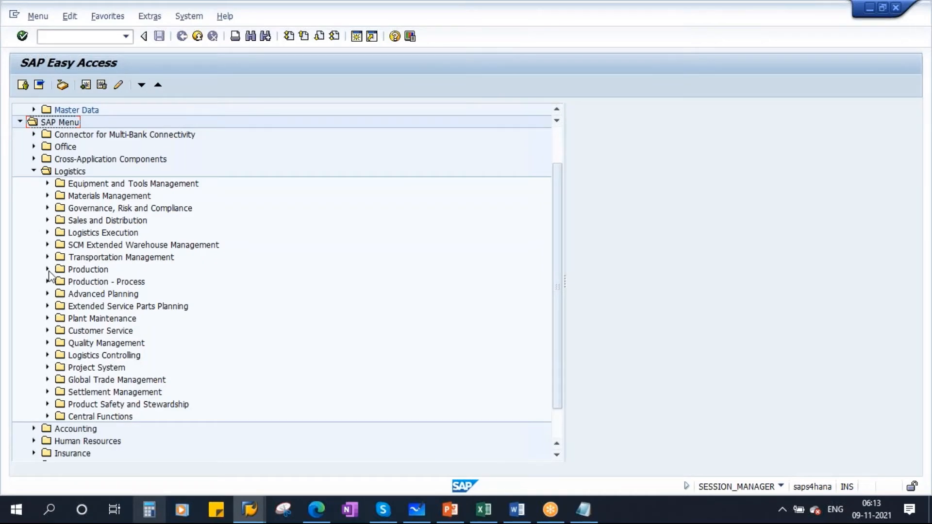
{"action": "left_click", "coordinate": [47, 268]}
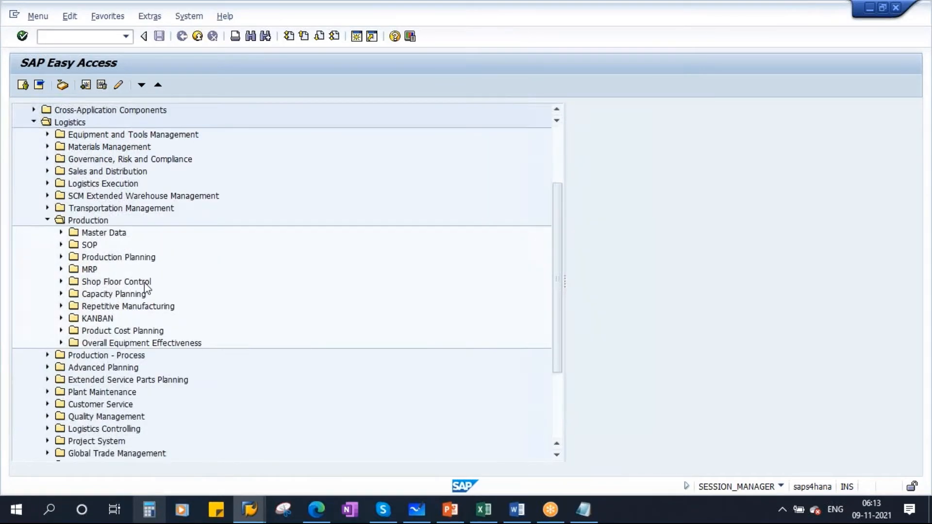
{"action": "left_click", "coordinate": [61, 232]}
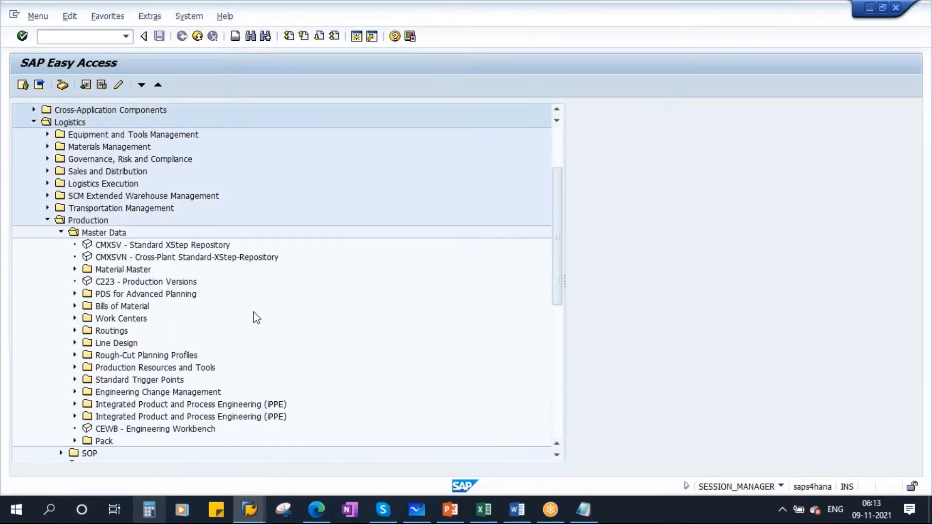
{"action": "left_click", "coordinate": [134, 322]}
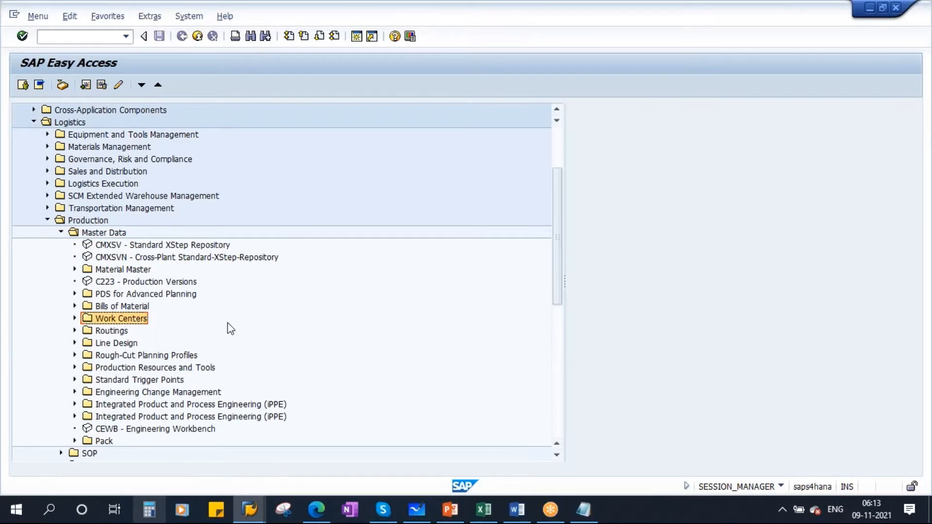
{"action": "scroll", "coordinate": [289, 328], "scroll_direction": "down", "scroll_amount": 2}
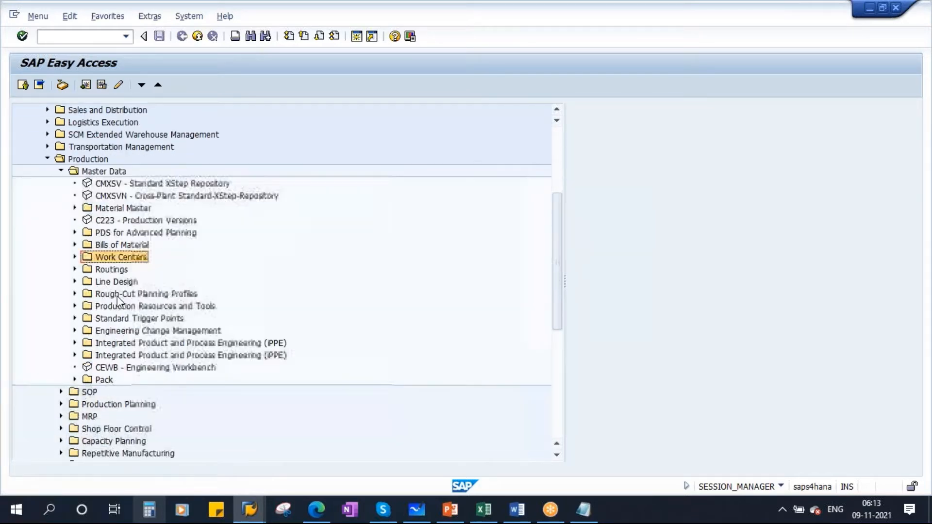
{"action": "left_click", "coordinate": [75, 257]}
{"action": "left_click", "coordinate": [137, 272]}
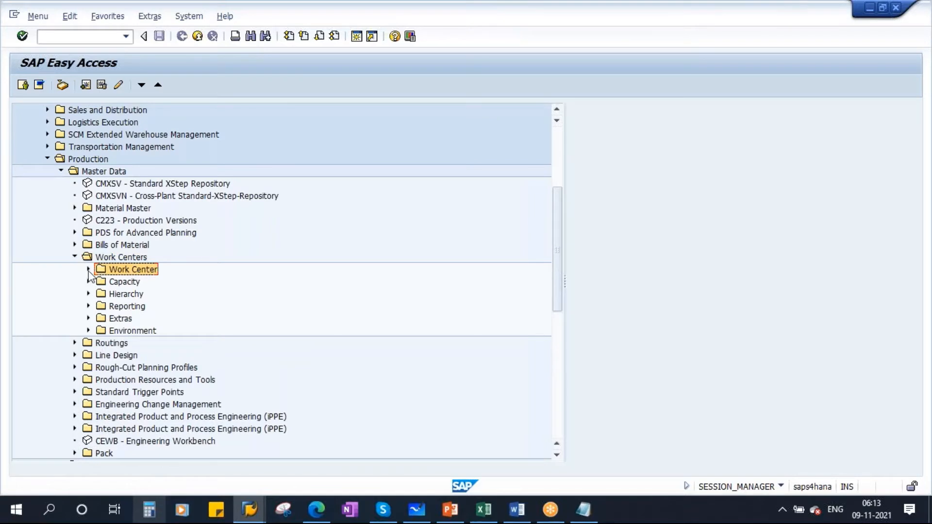
{"action": "left_click", "coordinate": [89, 269]}
{"action": "left_click", "coordinate": [150, 284]}
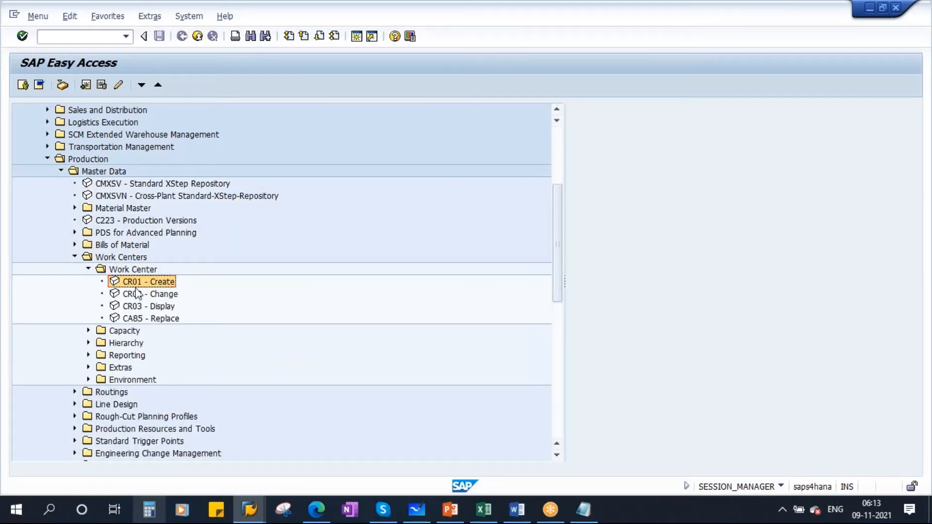
{"action": "double_click", "coordinate": [148, 281]}
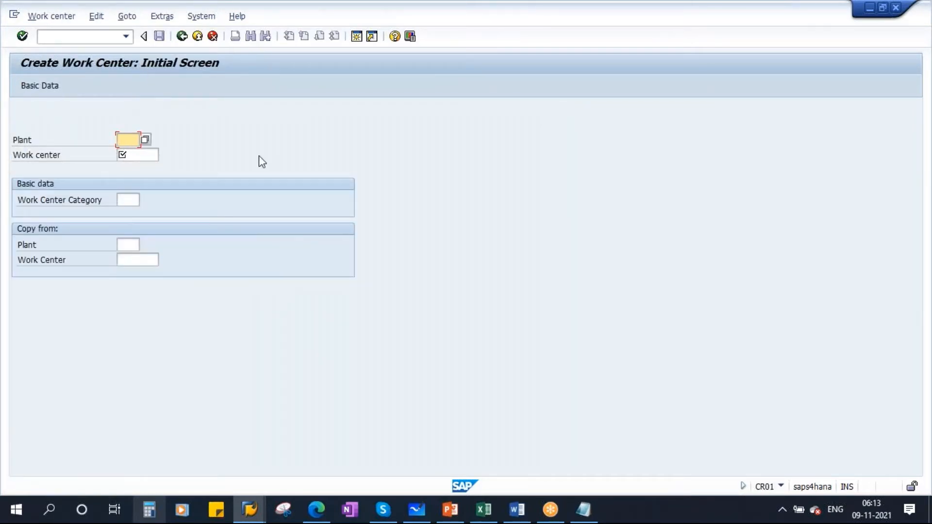
- Enter plant 1710 and work center KUMAR_61 on the initial screen
{"action": "type", "text": "1710"}
{"action": "left_click", "coordinate": [142, 154]}
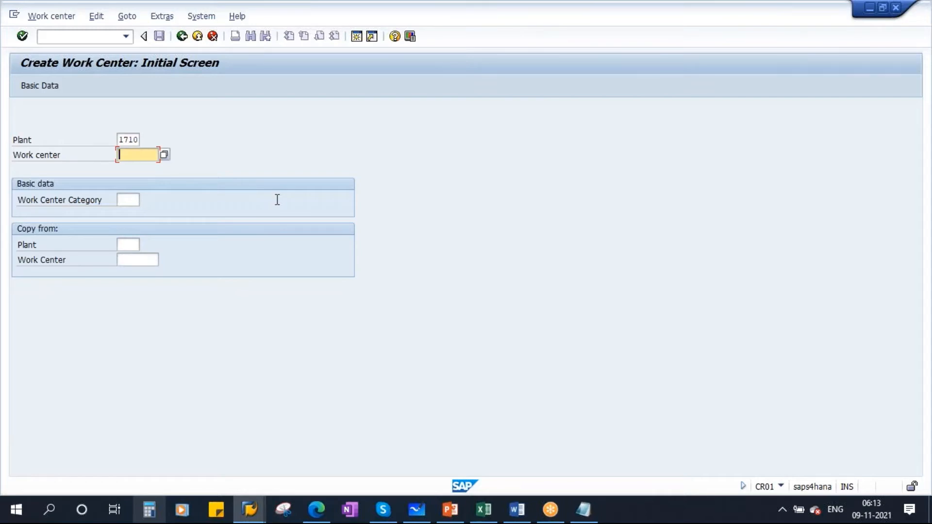
{"action": "type", "text": "kumar"}
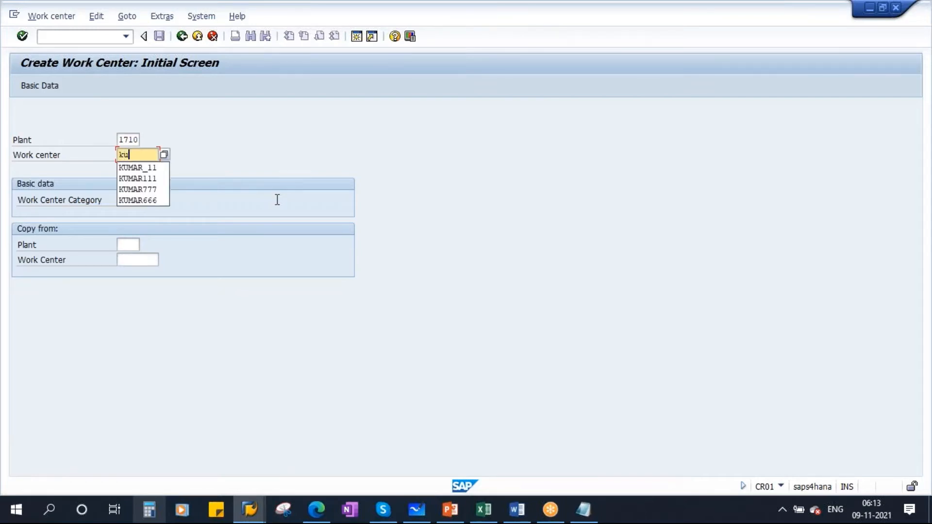
{"action": "key", "text": "BackSpace"}
{"action": "key", "text": "BackSpace"}
{"action": "key", "text": "BackSpace"}
{"action": "key", "text": "BackSpace"}
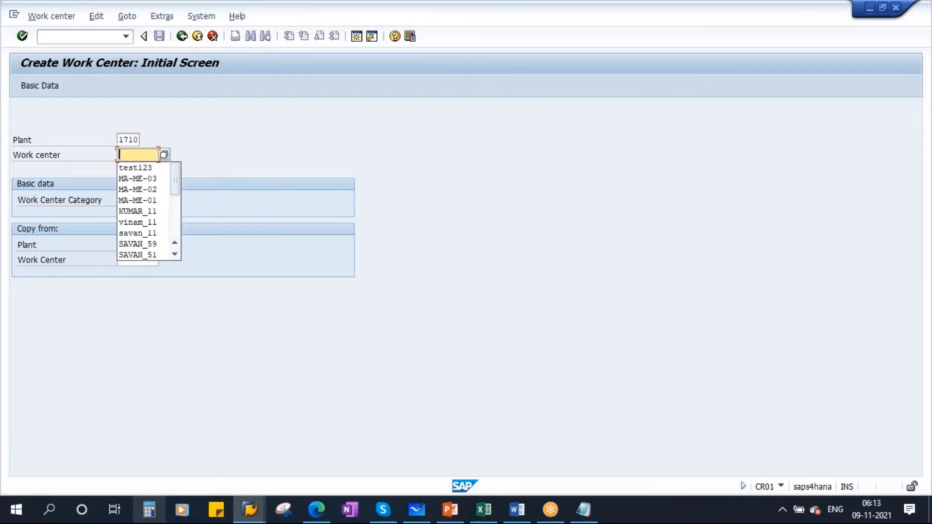
{"action": "key", "text": "Caps_Lock"}
{"action": "type", "text": "KUMAR"}
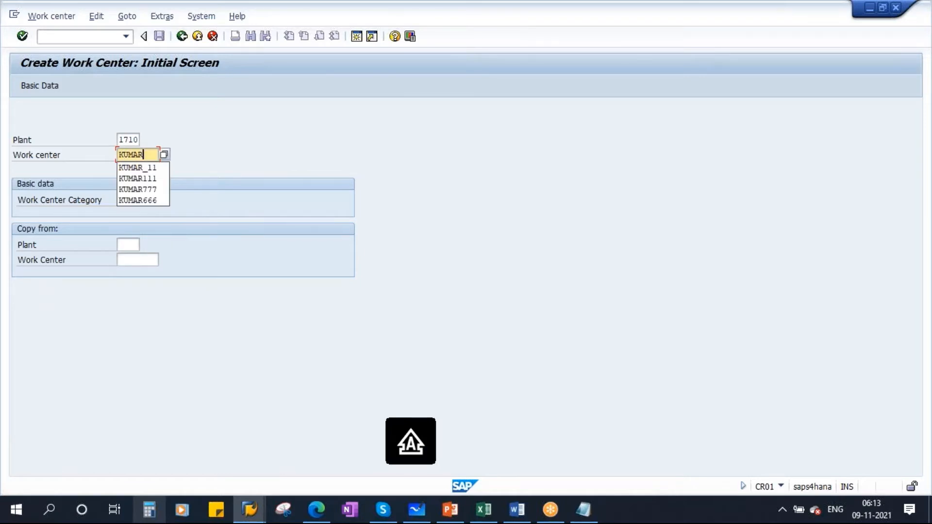
{"action": "type", "text": "_"}
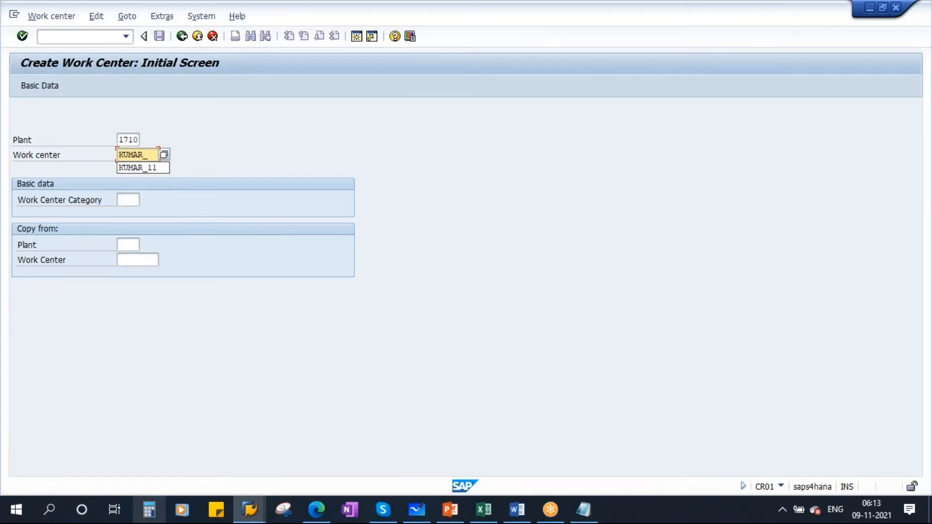
{"action": "type", "text": "61"}
{"action": "left_click_drag", "start_coordinate": [123, 154], "coordinate": [195, 148]}
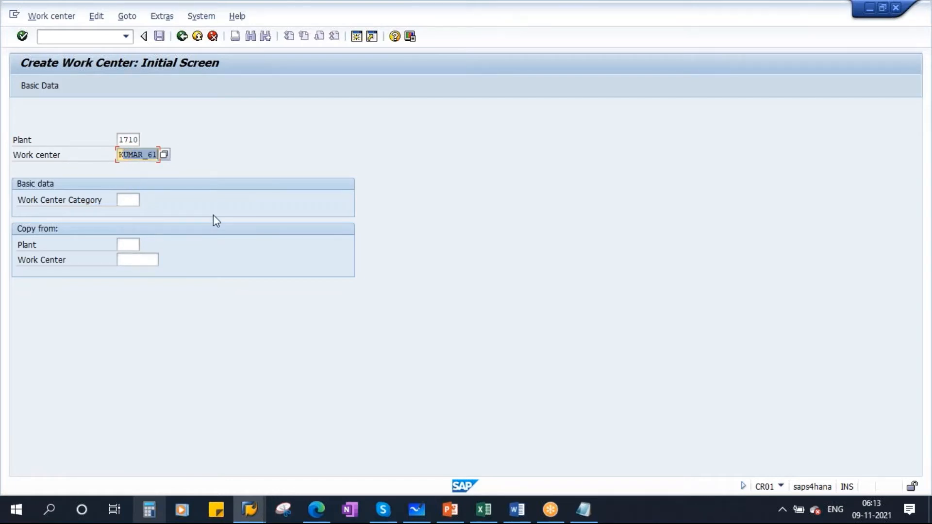
{"action": "left_click", "coordinate": [124, 200]}
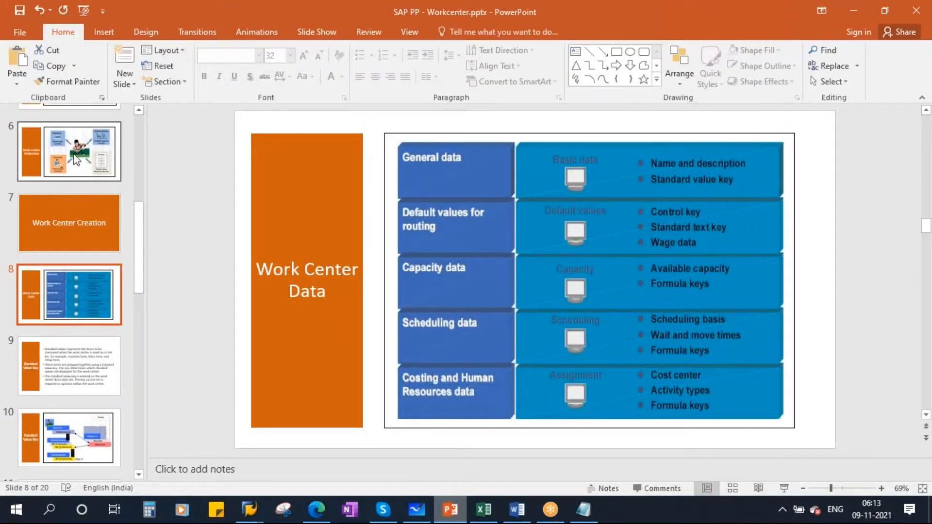
- Show the Work Center Overview slide with the definition and examples, and return to SAP
{"action": "scroll", "coordinate": [56, 199], "scroll_direction": "up", "scroll_amount": 3}
{"action": "left_click", "coordinate": [77, 211]}
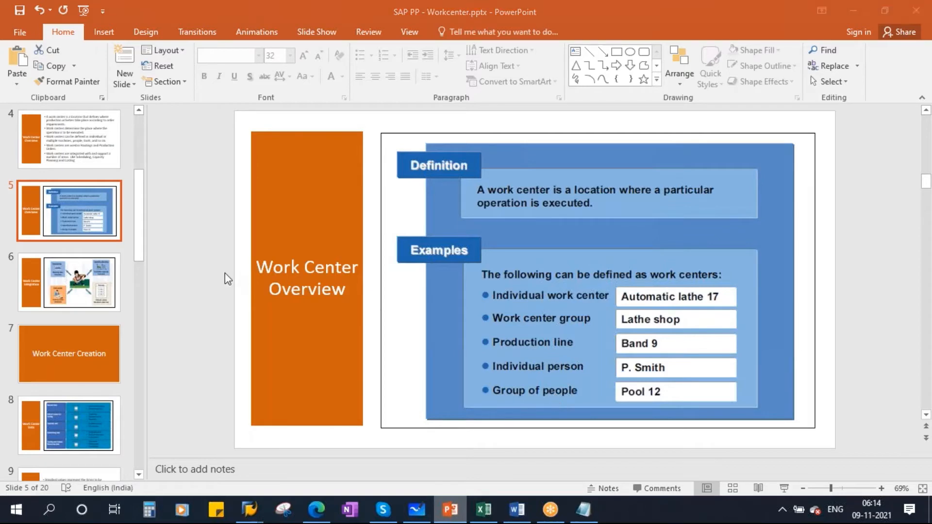
{"action": "key", "text": "alt+Tab"}
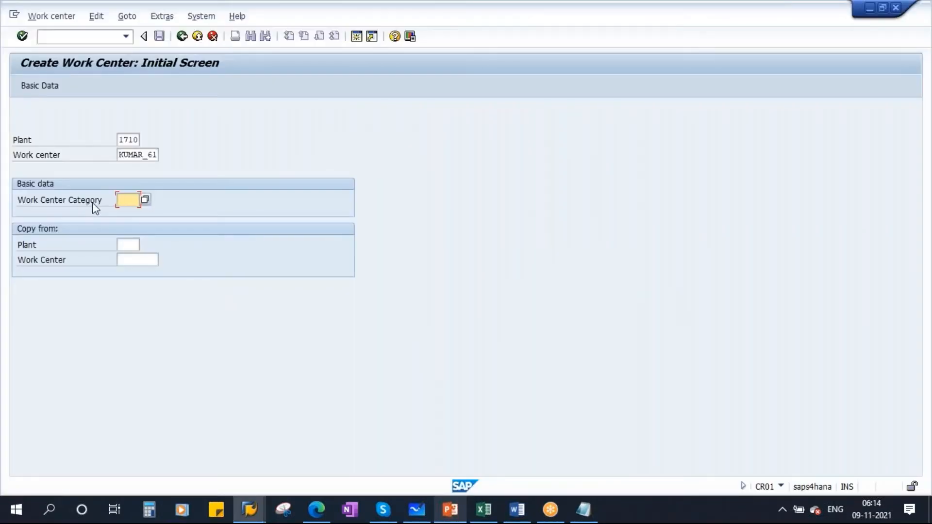
- Review the available work center categories, close the list without choosing one, and try to continue with the category empty
{"action": "left_click", "coordinate": [145, 199]}
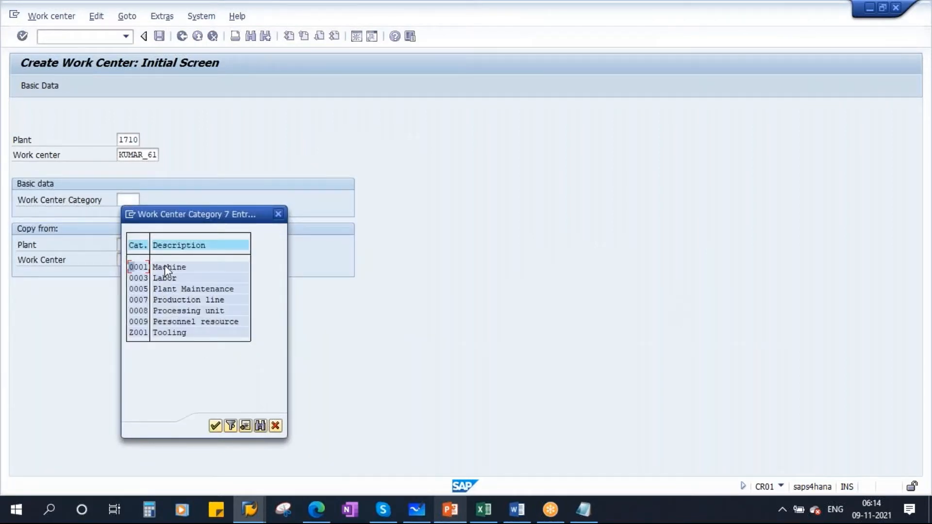
{"action": "left_click", "coordinate": [166, 279]}
{"action": "left_click", "coordinate": [213, 299]}
{"action": "left_click_drag", "start_coordinate": [220, 210], "coordinate": [287, 200]}
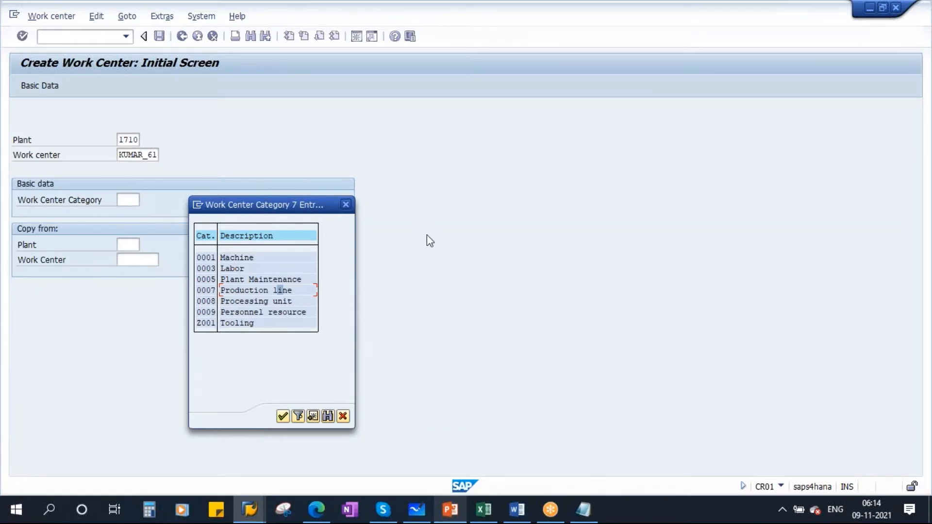
{"action": "left_click", "coordinate": [342, 416]}
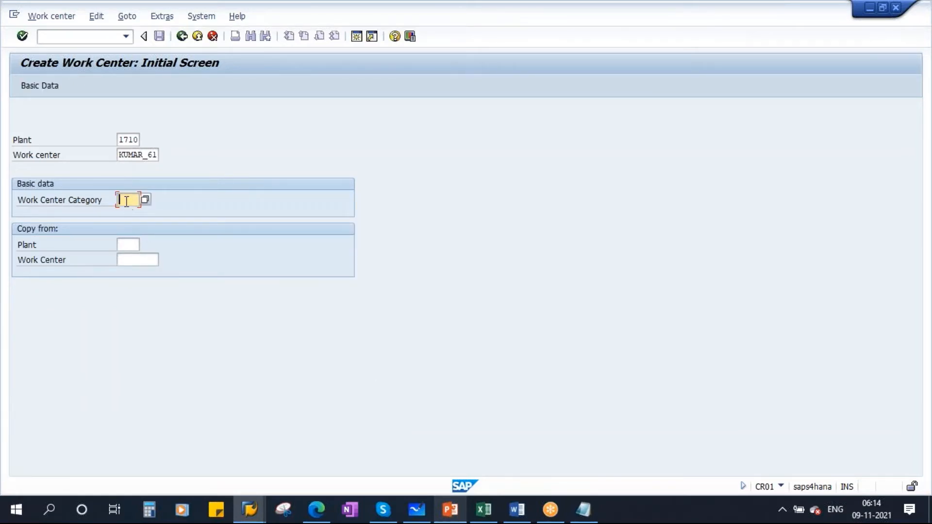
{"action": "left_click", "coordinate": [22, 40]}
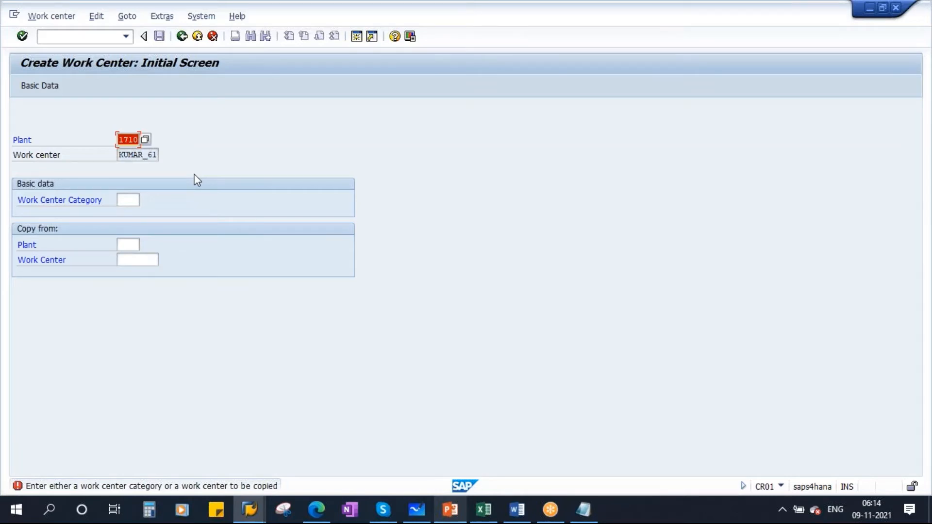
- Assign work center category 0001 (Machine) and continue to the work center's basic data
{"action": "left_click", "coordinate": [128, 200]}
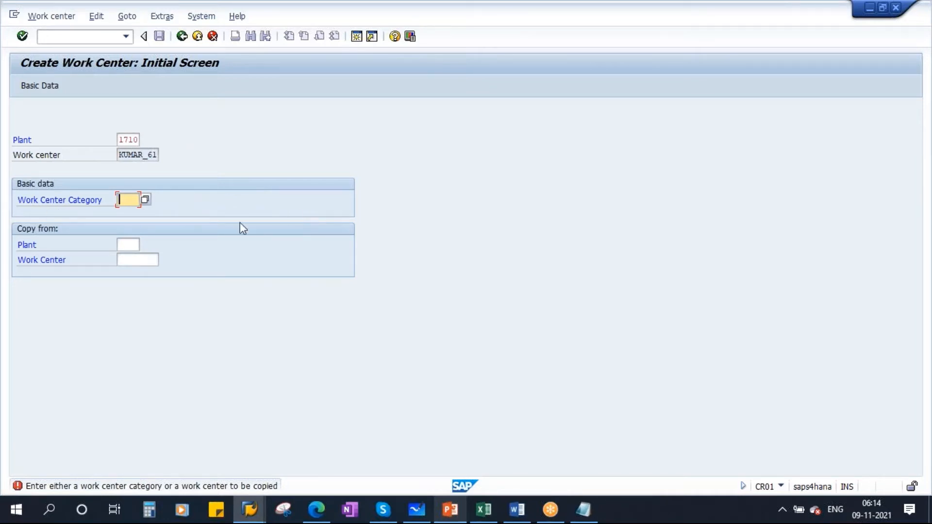
{"action": "left_click", "coordinate": [144, 199]}
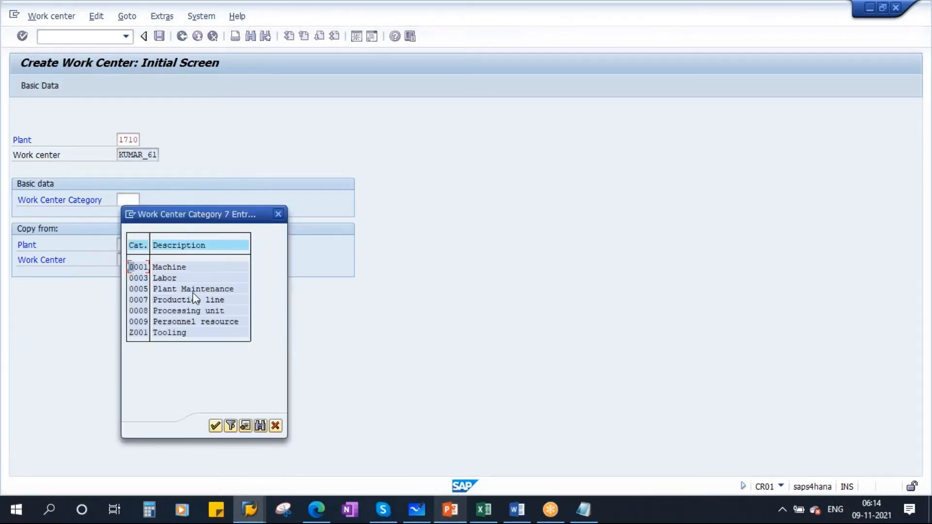
{"action": "double_click", "coordinate": [167, 264]}
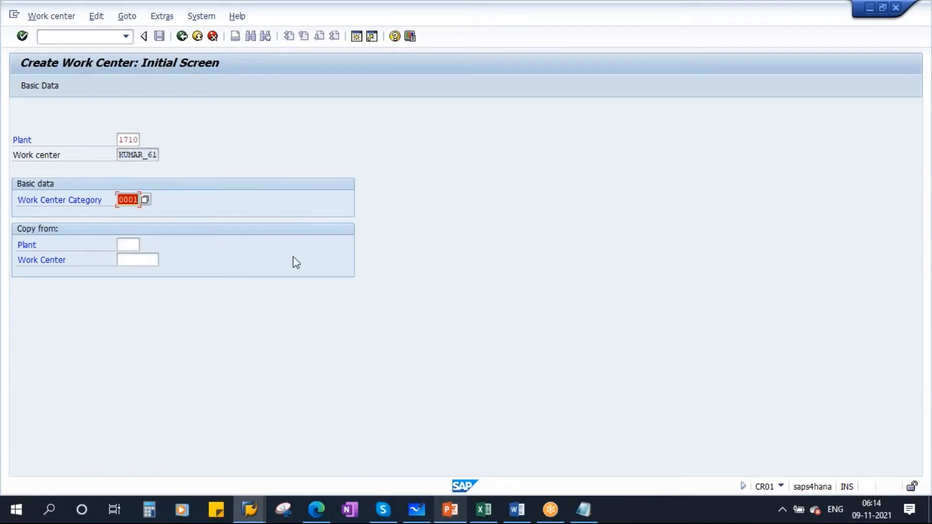
{"action": "left_click", "coordinate": [22, 38]}
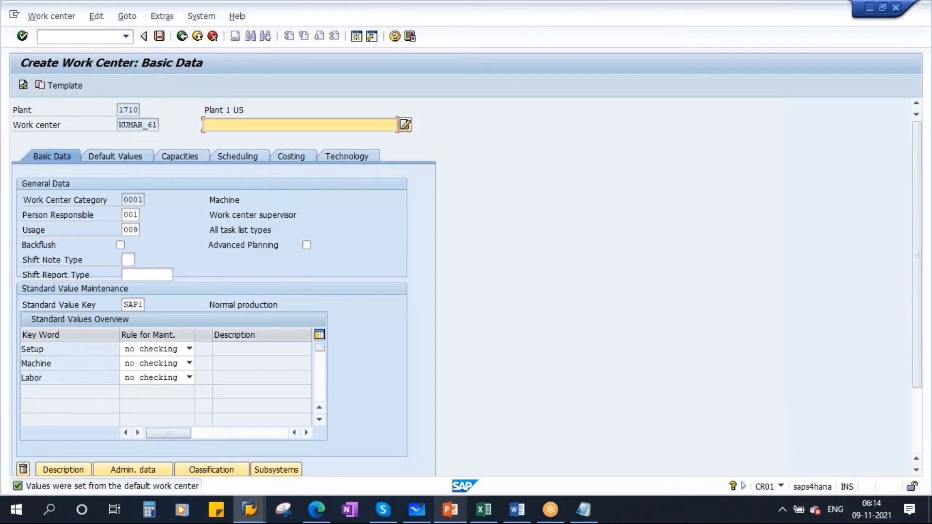
- Compare the Work Center Data slide in PowerPoint with the data sections of the work center in SAP
{"action": "left_click", "coordinate": [450, 509]}
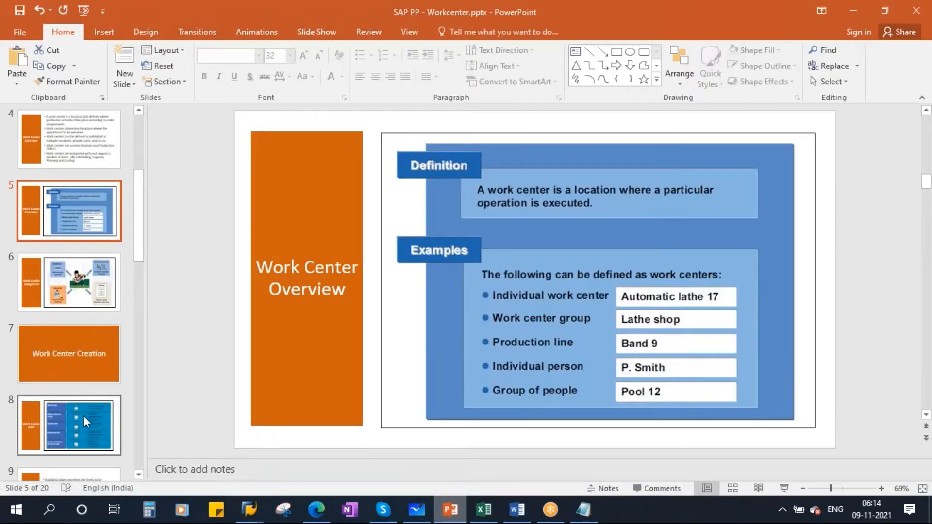
{"action": "left_click", "coordinate": [65, 355]}
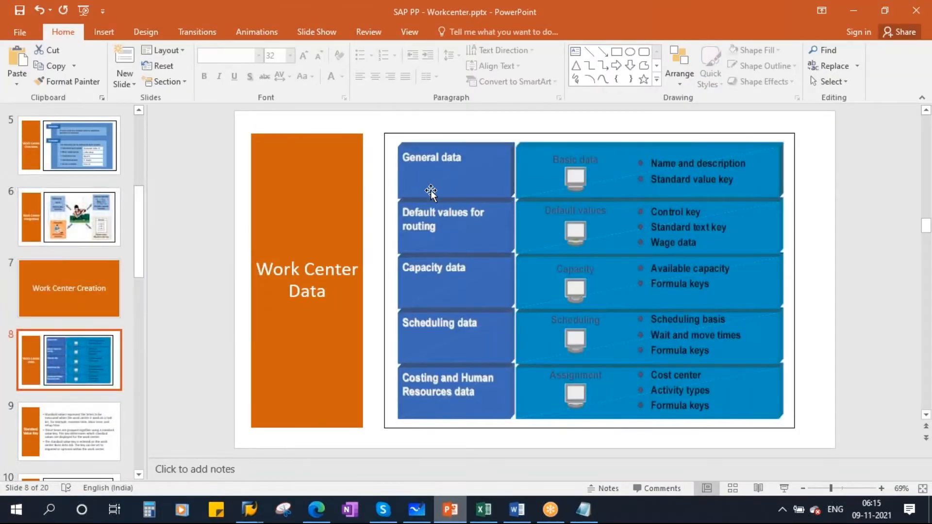
{"action": "key", "text": "alt+Tab"}
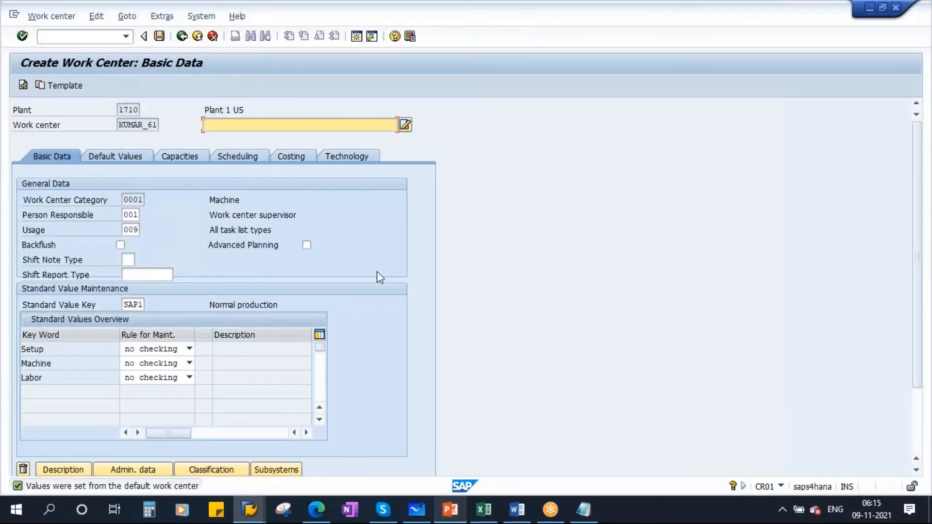
{"action": "key", "text": "alt+Tab"}
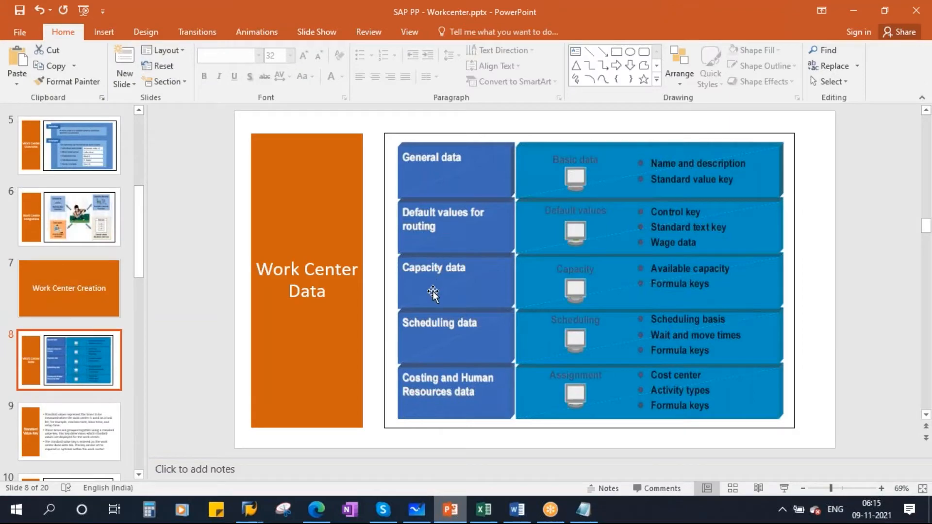
{"action": "key", "text": "alt+Tab"}
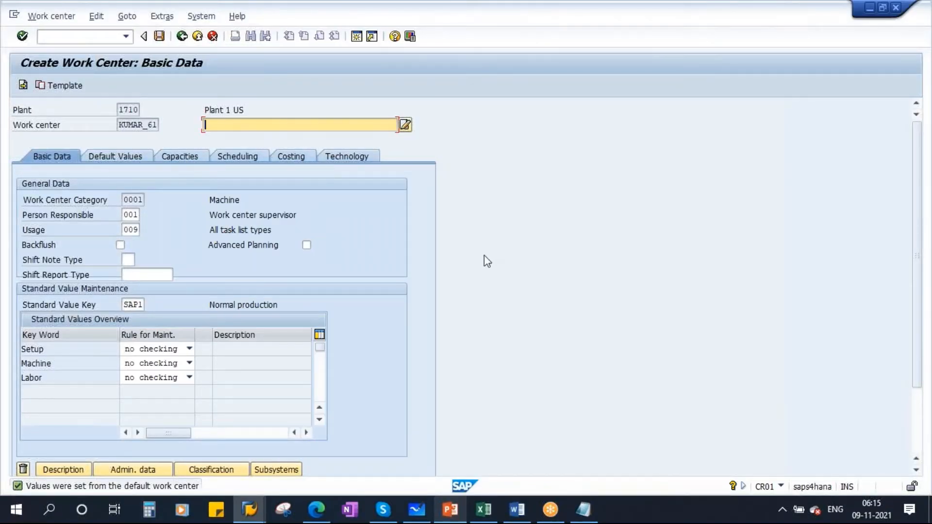
{"action": "key", "text": "alt+Tab"}
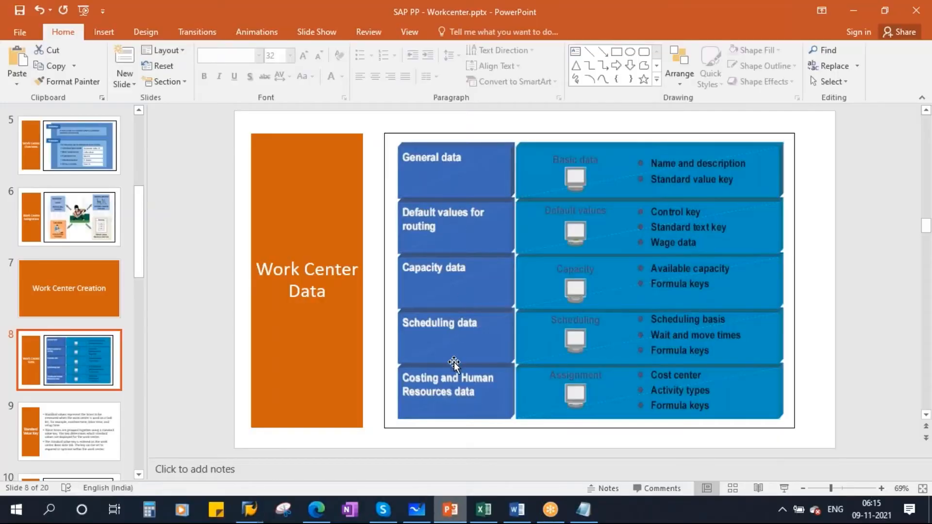
{"action": "key", "text": "alt+Tab"}
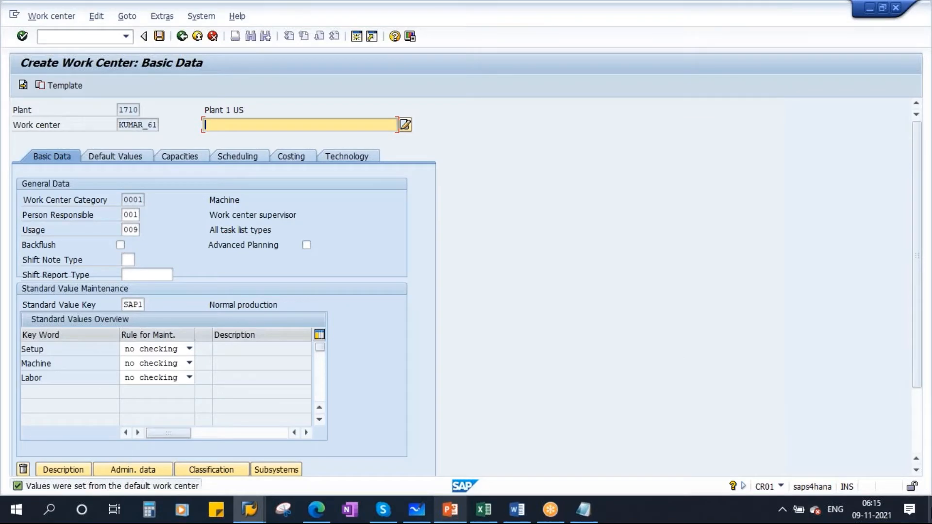
- Open Google Chrome and search Google Images for "COKE 1 L BOTTLE"
{"action": "left_click", "coordinate": [929, 515]}
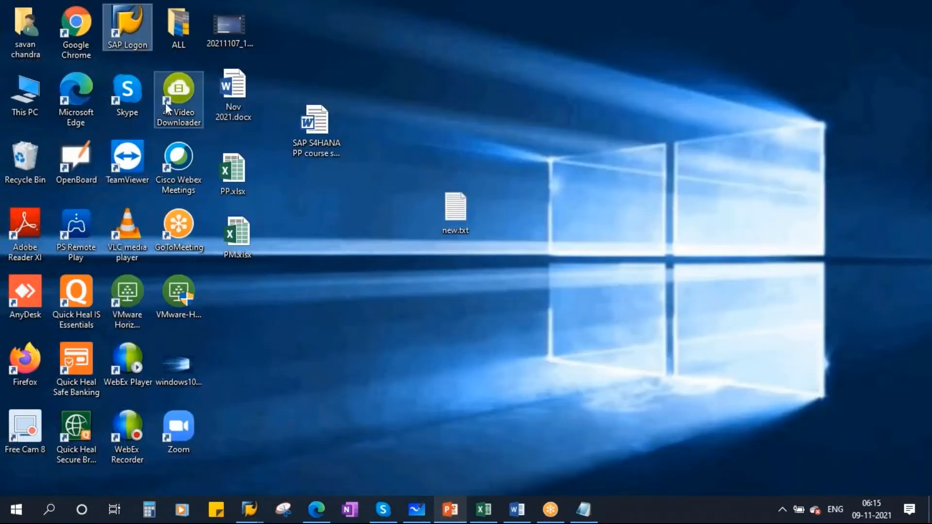
{"action": "double_click", "coordinate": [73, 28]}
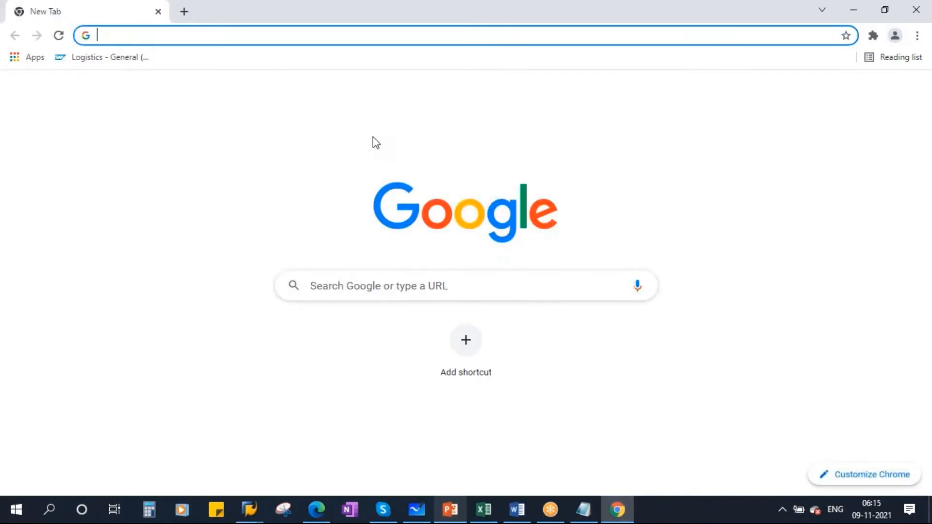
{"action": "type", "text": "COKE"}
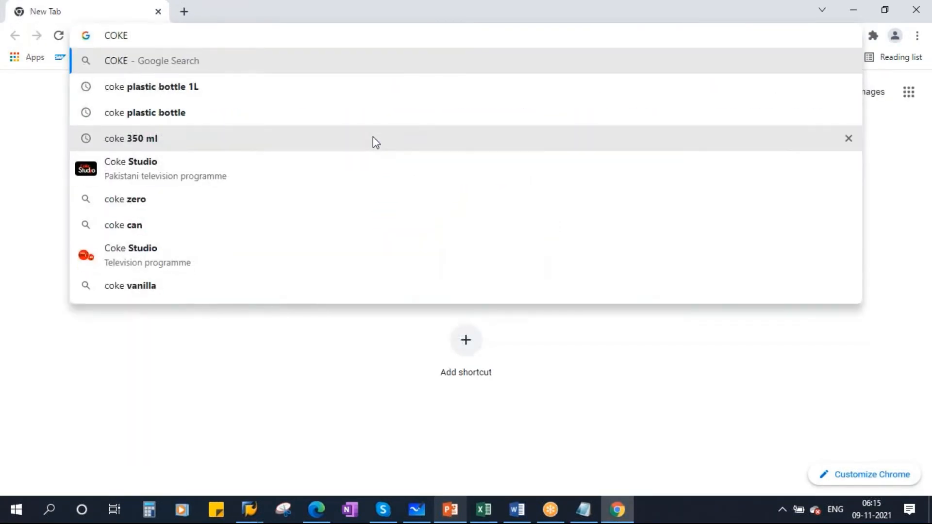
{"action": "type", "text": " 1 L BOTTLE"}
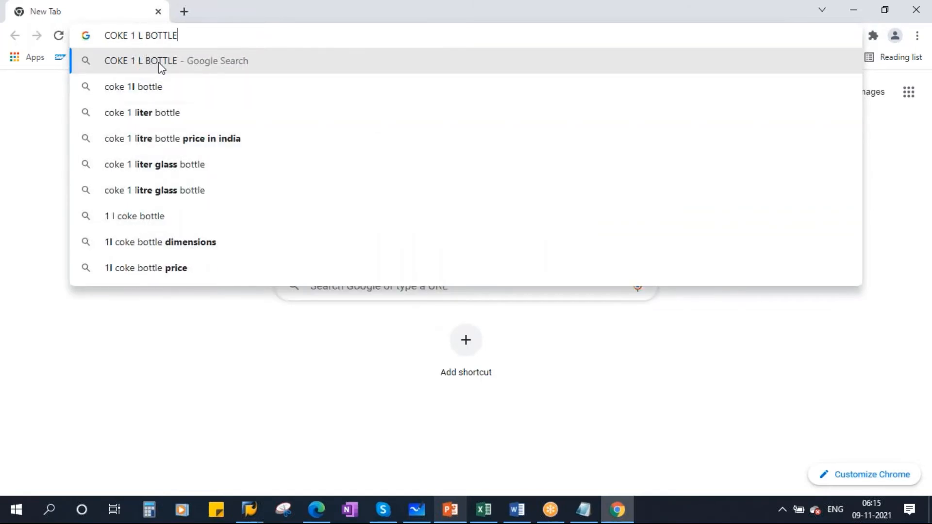
{"action": "key", "text": "Return"}
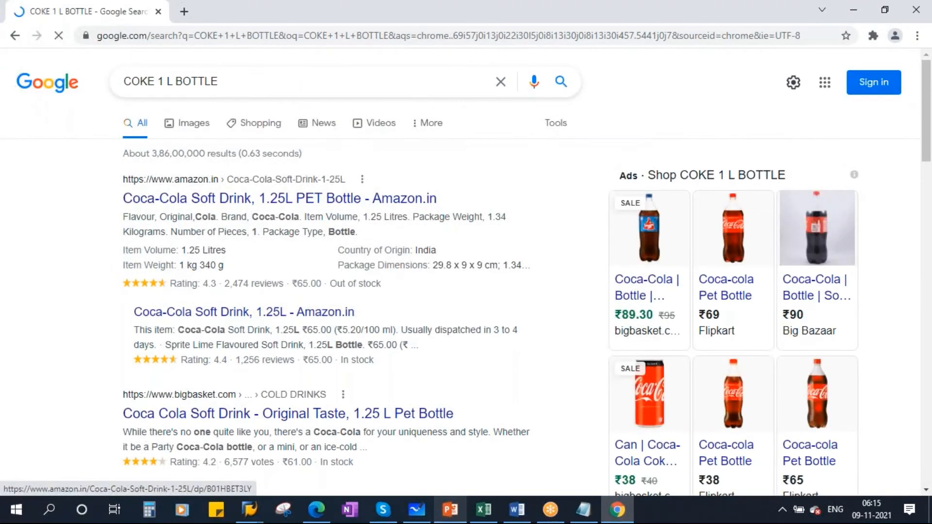
{"action": "left_click", "coordinate": [190, 123]}
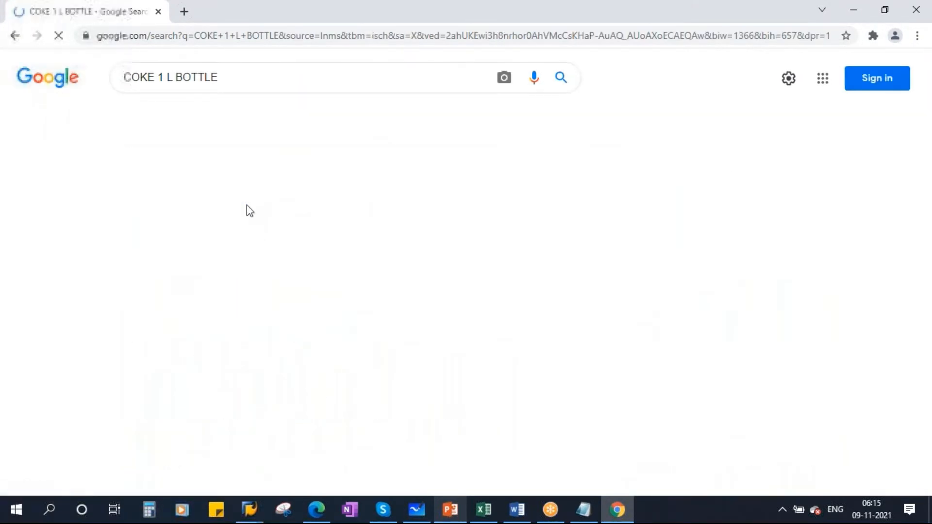
- Refine the image search to "COKE 1 L BOTTLE GLASS" and preview the picture of the Thailand glass Coca-Cola bottle
{"action": "left_click", "coordinate": [230, 75]}
{"action": "type", "text": "GLASS"}
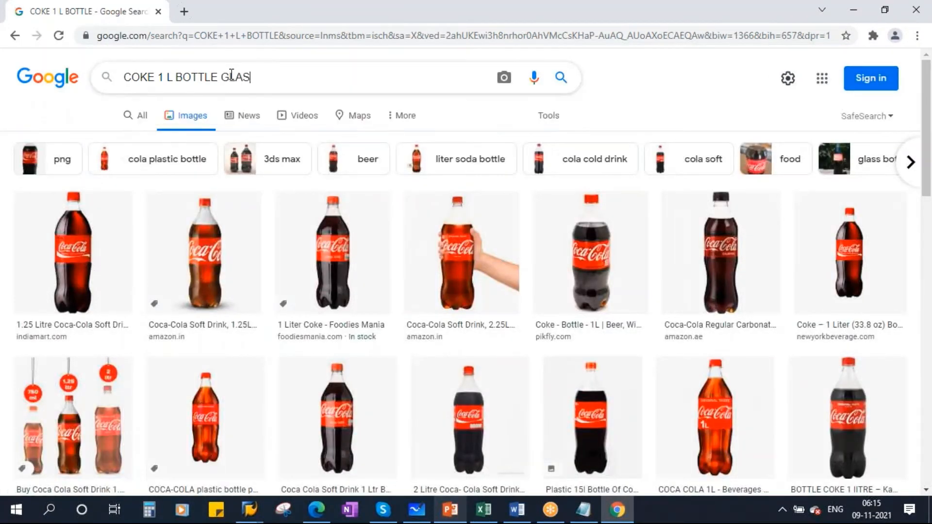
{"action": "left_click", "coordinate": [561, 77]}
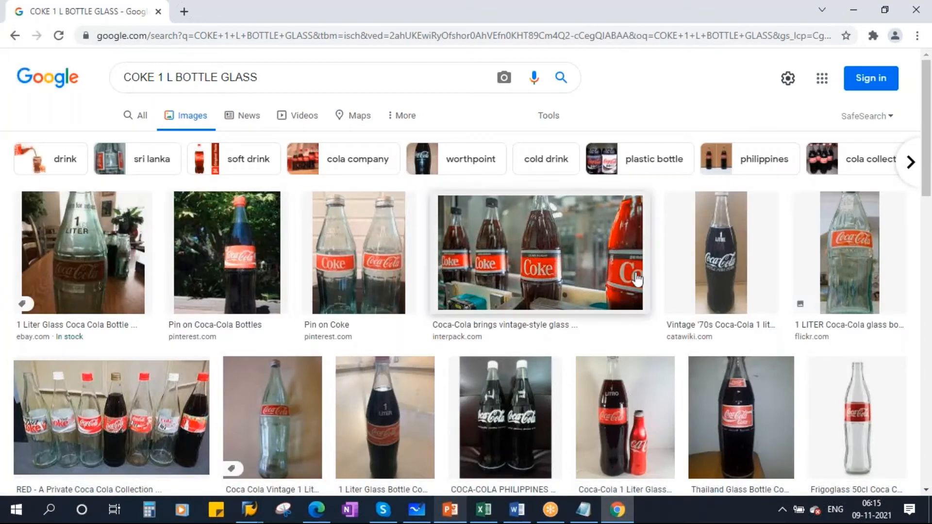
{"action": "left_click", "coordinate": [721, 399]}
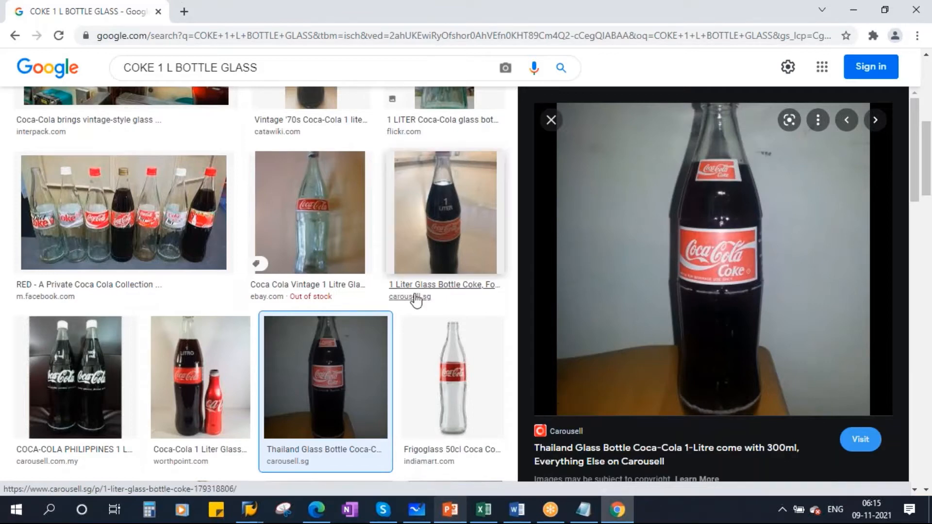
- Return to SAP and enter "Bottle Washing Machine" as the description of the new work center
{"action": "left_click", "coordinate": [251, 510]}
{"action": "left_click", "coordinate": [370, 432]}
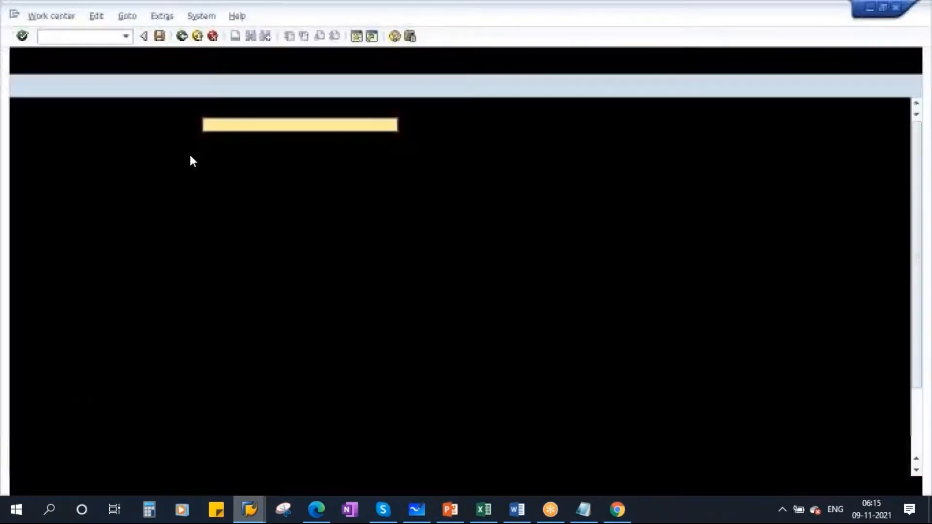
{"action": "left_click", "coordinate": [224, 126]}
{"action": "type", "text": "Bot"}
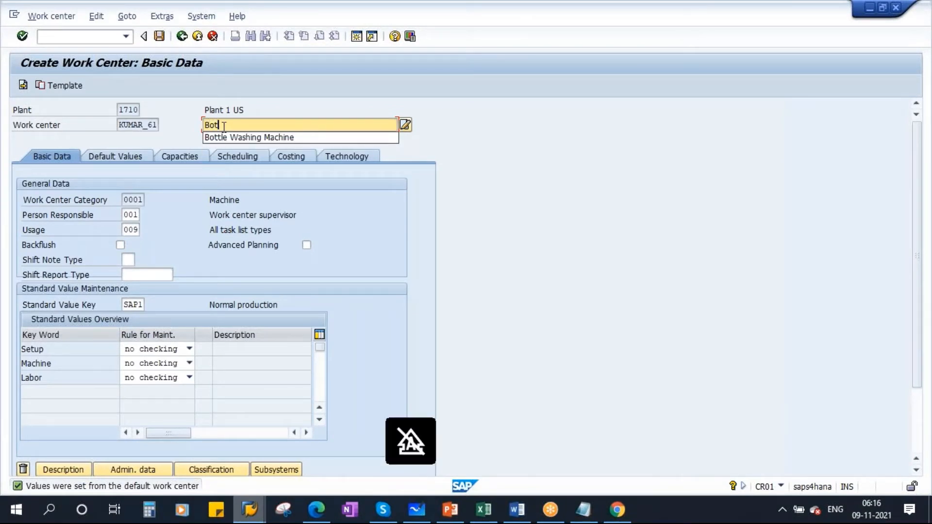
{"action": "left_click", "coordinate": [277, 138]}
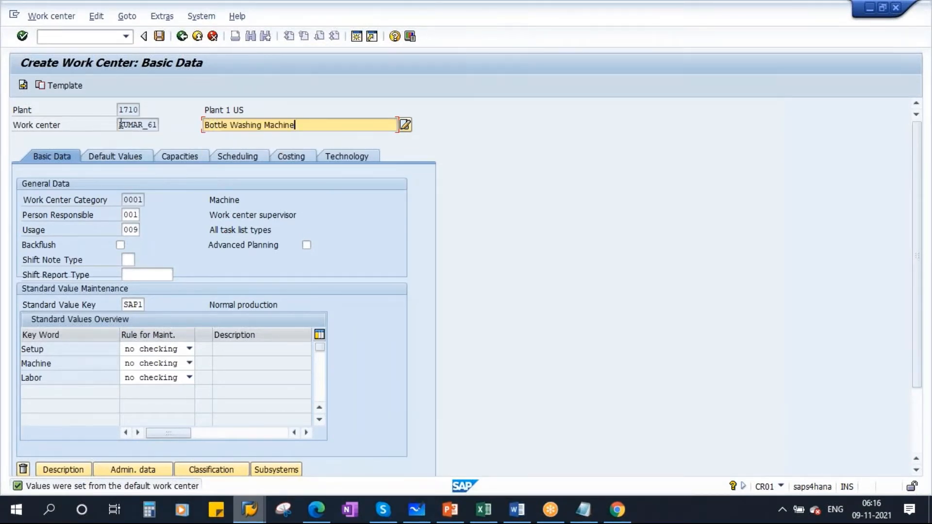
{"action": "left_click_drag", "start_coordinate": [118, 124], "coordinate": [178, 124]}
{"action": "left_click_drag", "start_coordinate": [302, 129], "coordinate": [204, 125]}
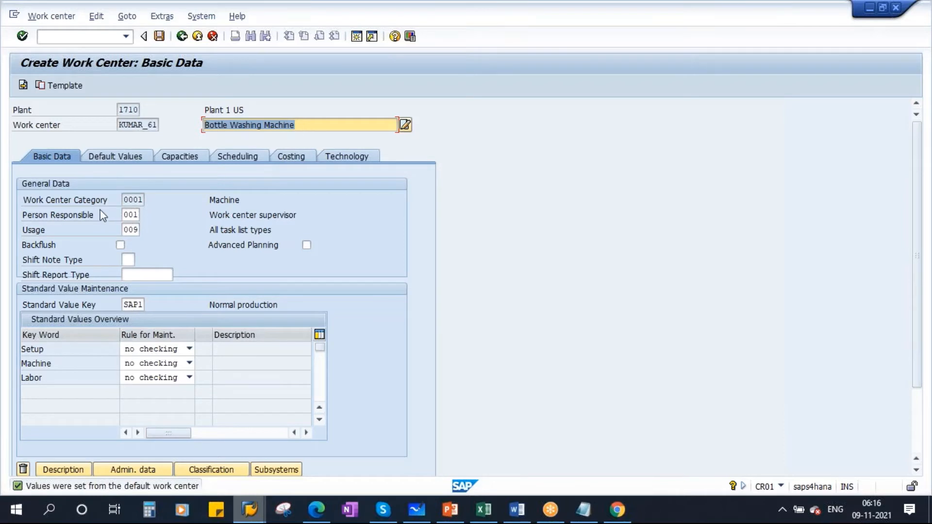
- Assign person responsible 001 (Work center supervisor) to the work center from the list of entries for plant 1710
{"action": "left_click", "coordinate": [126, 203]}
{"action": "double_click", "coordinate": [127, 203]}
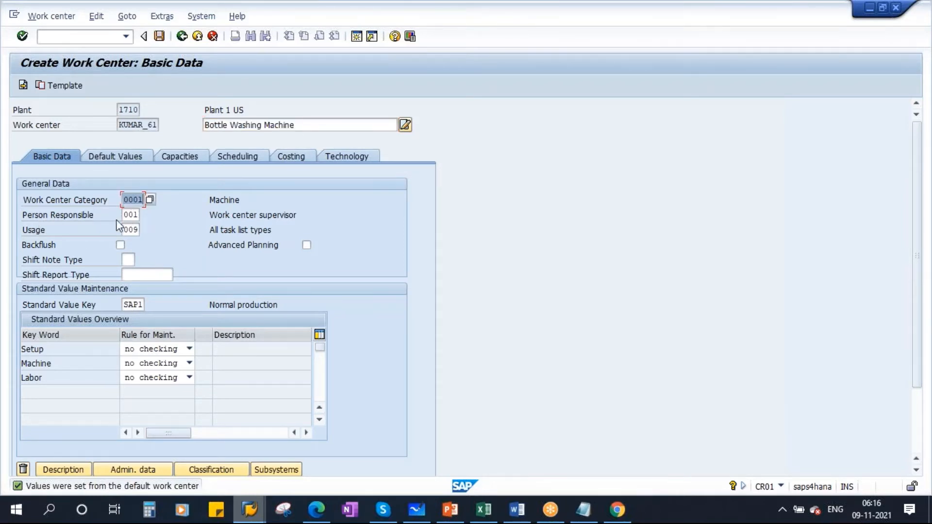
{"action": "double_click", "coordinate": [134, 217]}
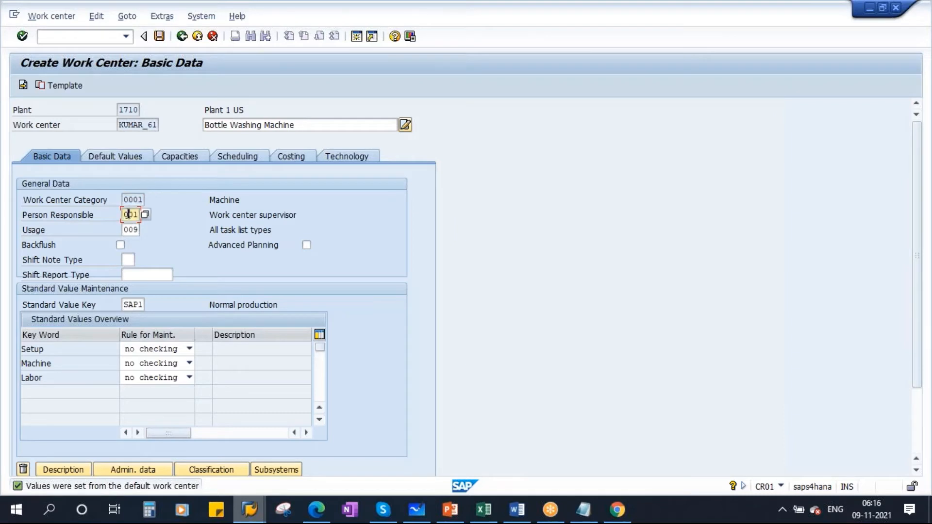
{"action": "double_click", "coordinate": [125, 125]}
{"action": "left_click", "coordinate": [127, 215]}
{"action": "left_click", "coordinate": [145, 216]}
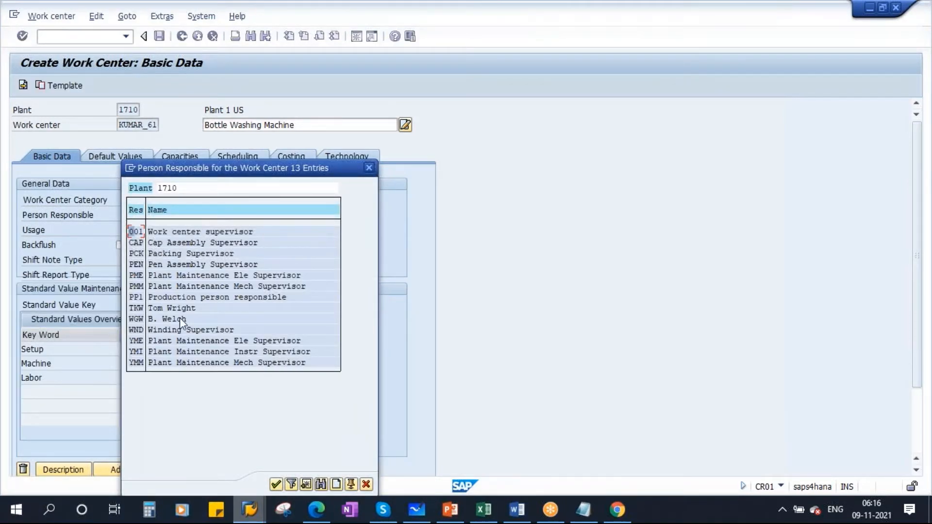
{"action": "left_click", "coordinate": [220, 231]}
{"action": "double_click", "coordinate": [220, 231]}
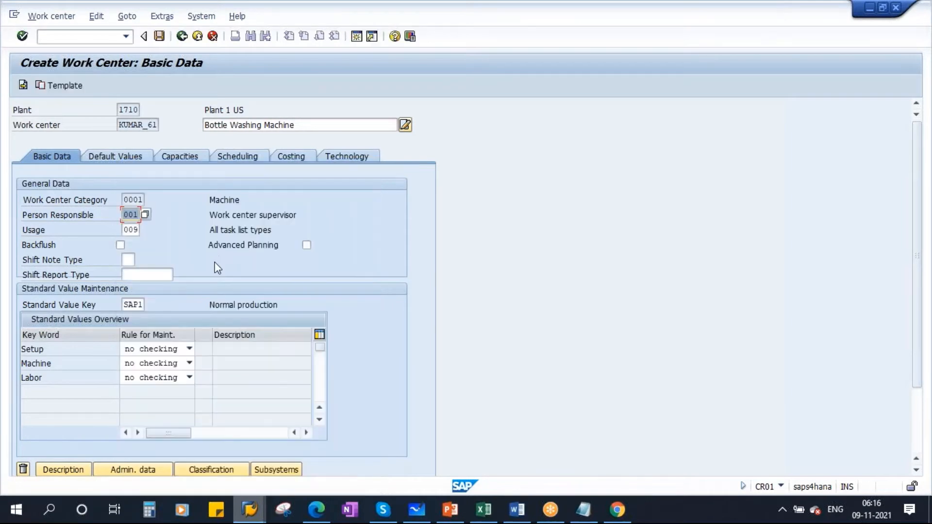
- Set the work center's task list usage to 009 (All task list types) from the available usage keys
{"action": "left_click", "coordinate": [126, 230]}
{"action": "left_click", "coordinate": [146, 231]}
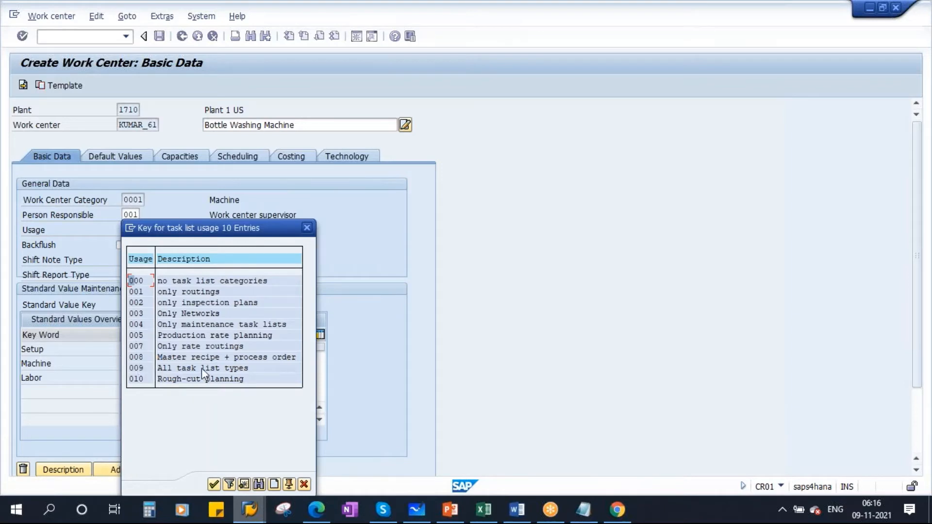
{"action": "left_click", "coordinate": [202, 367]}
{"action": "double_click", "coordinate": [138, 367]}
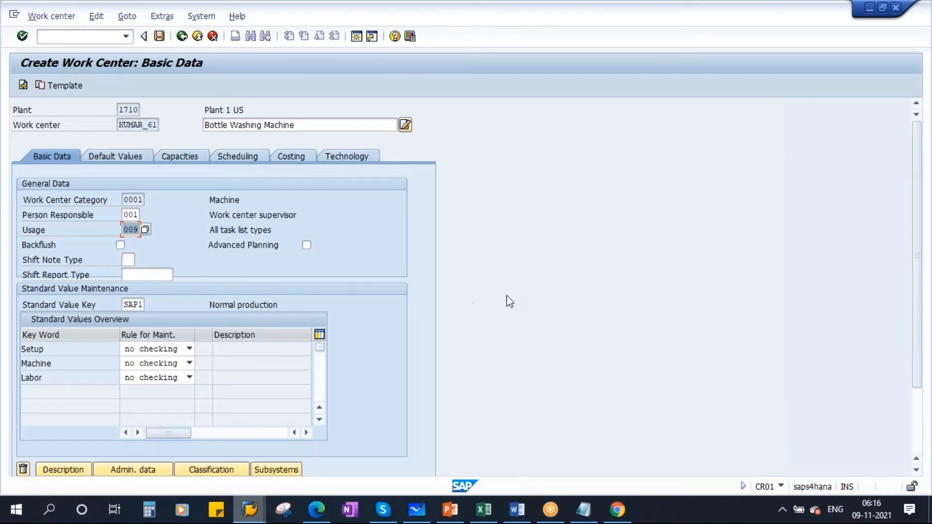
- Locate the standard value key in the basic data, and show the Standard Value Key slide full screen in PowerPoint
{"action": "scroll", "coordinate": [505, 300], "scroll_direction": "down", "scroll_amount": 2}
{"action": "left_click", "coordinate": [127, 273]}
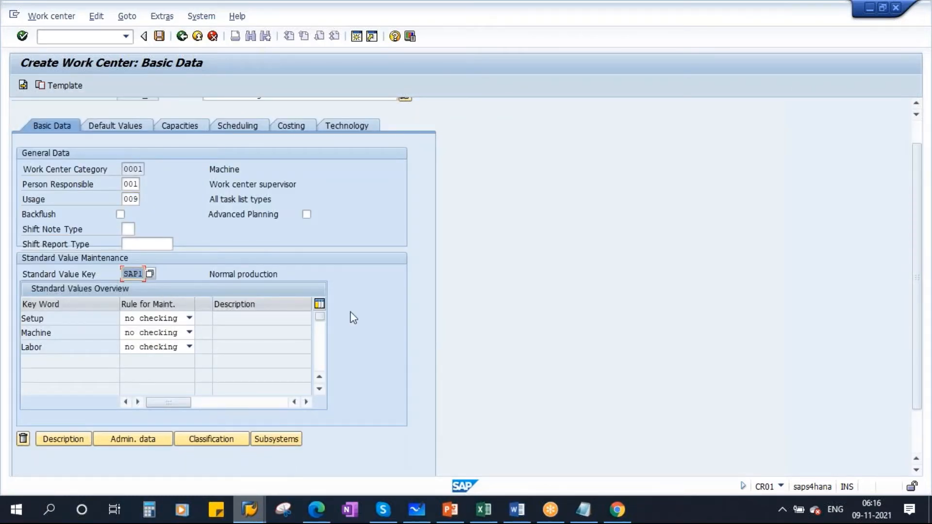
{"action": "left_click", "coordinate": [451, 508]}
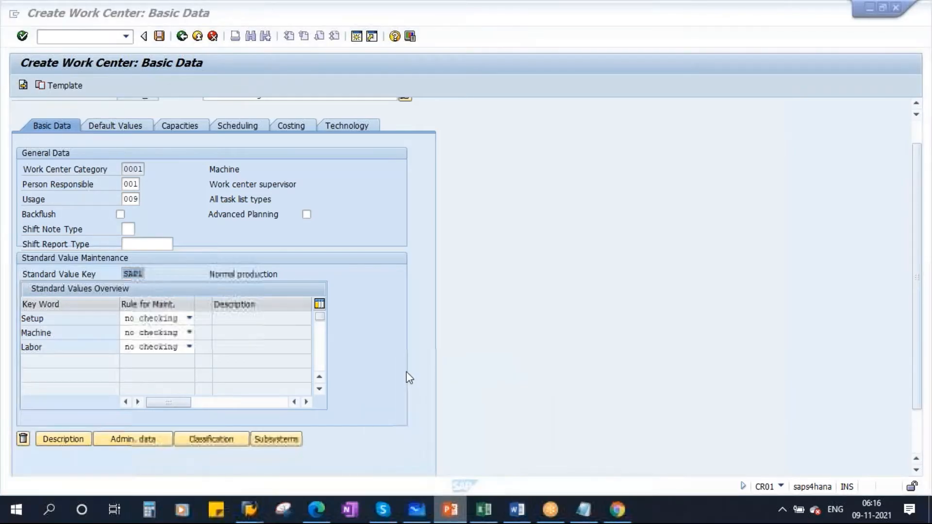
{"action": "scroll", "coordinate": [112, 335], "scroll_direction": "down", "scroll_amount": 3}
{"action": "left_click", "coordinate": [80, 277]}
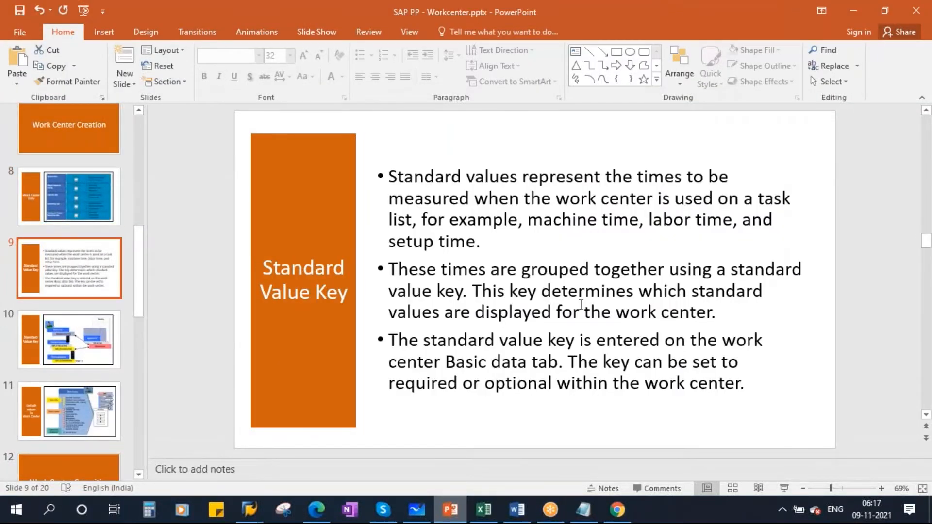
{"action": "left_click", "coordinate": [782, 487]}
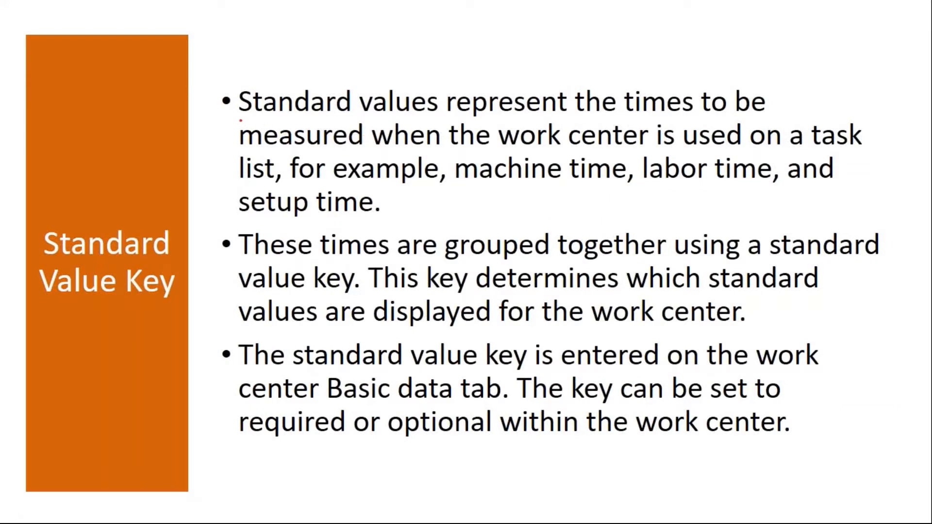
- Underline the definition of standard values in the slide's first bullet and mark machine time, labor time and setup time
{"action": "left_click_drag", "start_coordinate": [240, 120], "coordinate": [745, 112]}
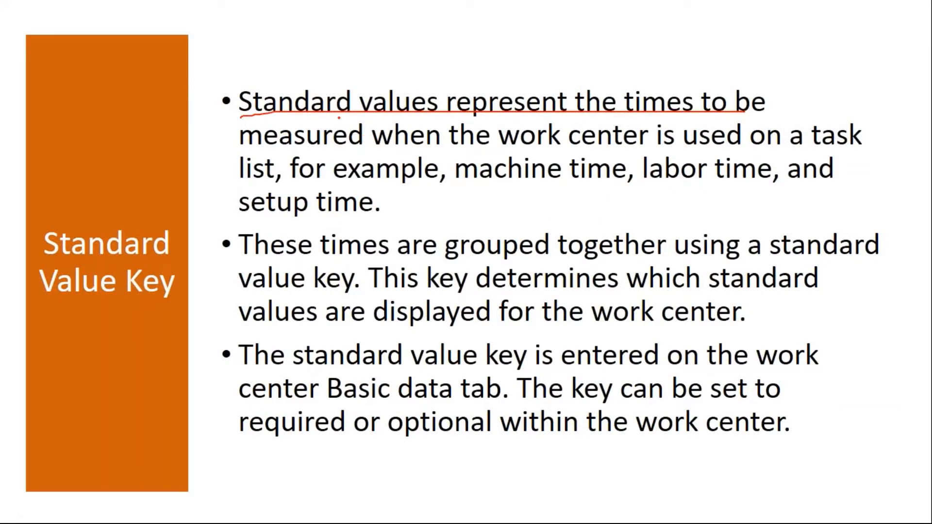
{"action": "left_click_drag", "start_coordinate": [270, 150], "coordinate": [858, 149]}
{"action": "left_click_drag", "start_coordinate": [242, 180], "coordinate": [584, 186]}
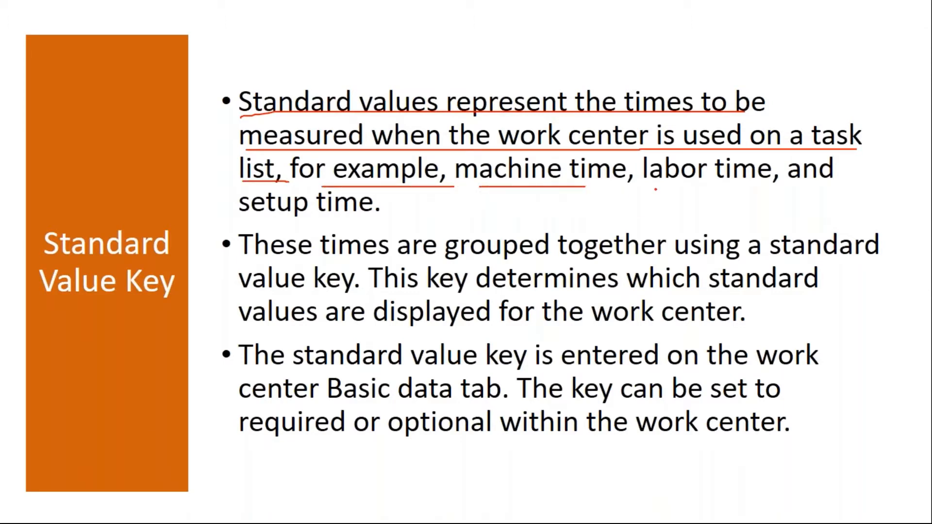
{"action": "left_click_drag", "start_coordinate": [655, 190], "coordinate": [783, 189]}
{"action": "left_click_drag", "start_coordinate": [241, 216], "coordinate": [396, 216]}
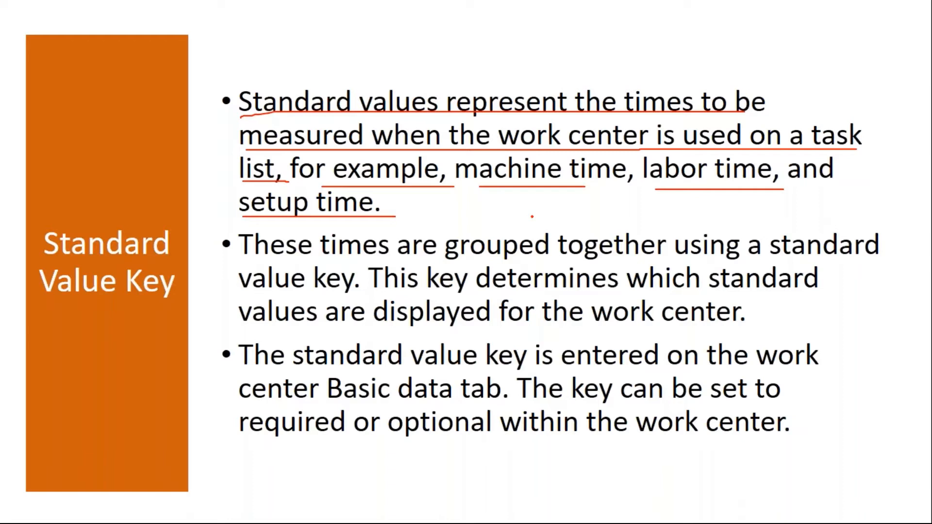
{"action": "left_click_drag", "start_coordinate": [390, 206], "coordinate": [436, 204]}
{"action": "mouse_move", "coordinate": [514, 188]}
{"action": "left_mouse_down"}
{"action": "mouse_move", "coordinate": [518, 207]}
{"action": "mouse_move", "coordinate": [541, 187]}
{"action": "left_mouse_up"}
{"action": "left_click_drag", "start_coordinate": [691, 191], "coordinate": [732, 187]}
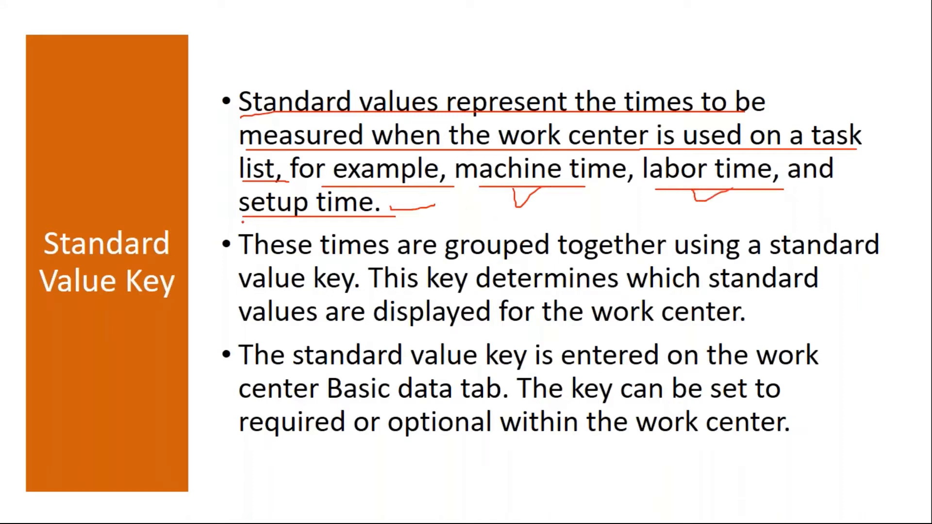
{"action": "left_click_drag", "start_coordinate": [242, 221], "coordinate": [344, 222]}
{"action": "left_click_drag", "start_coordinate": [469, 189], "coordinate": [783, 189]}
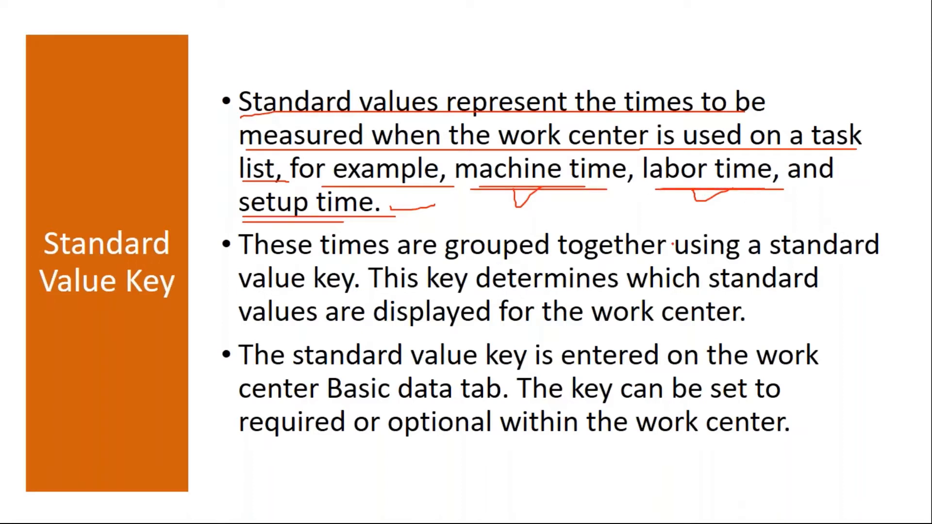
- Underline the second bullet on grouping times under a standard value key, erase the annotations and end the slide show
{"action": "left_click_drag", "start_coordinate": [241, 258], "coordinate": [849, 260]}
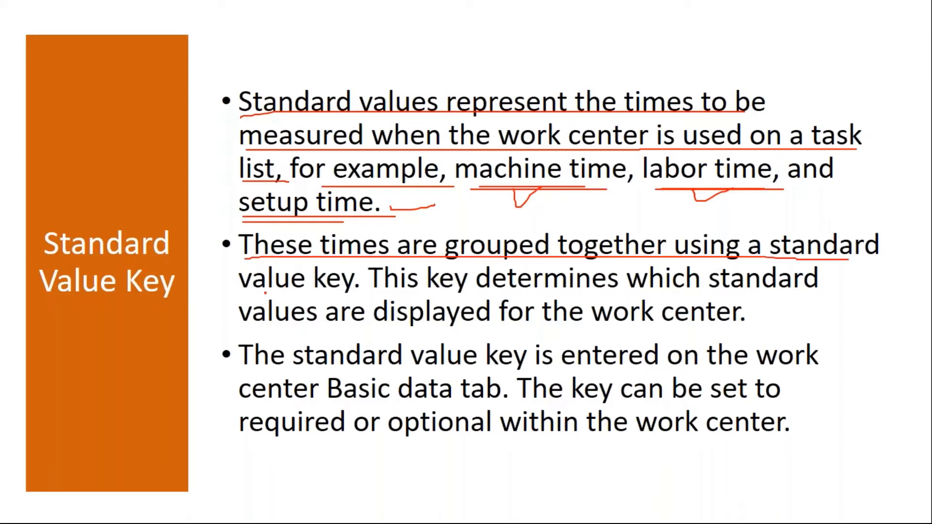
{"action": "left_click_drag", "start_coordinate": [253, 289], "coordinate": [363, 289]}
{"action": "left_click_drag", "start_coordinate": [374, 292], "coordinate": [774, 292]}
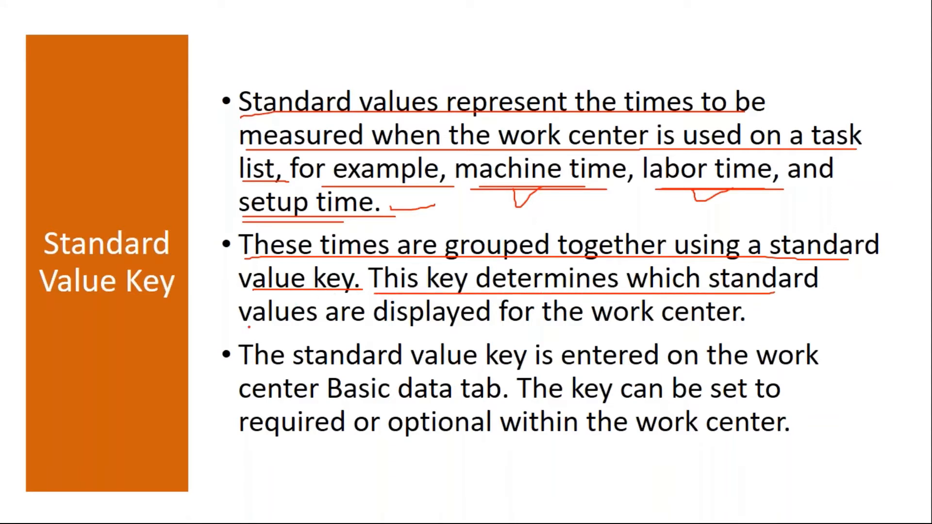
{"action": "left_click_drag", "start_coordinate": [249, 327], "coordinate": [761, 325]}
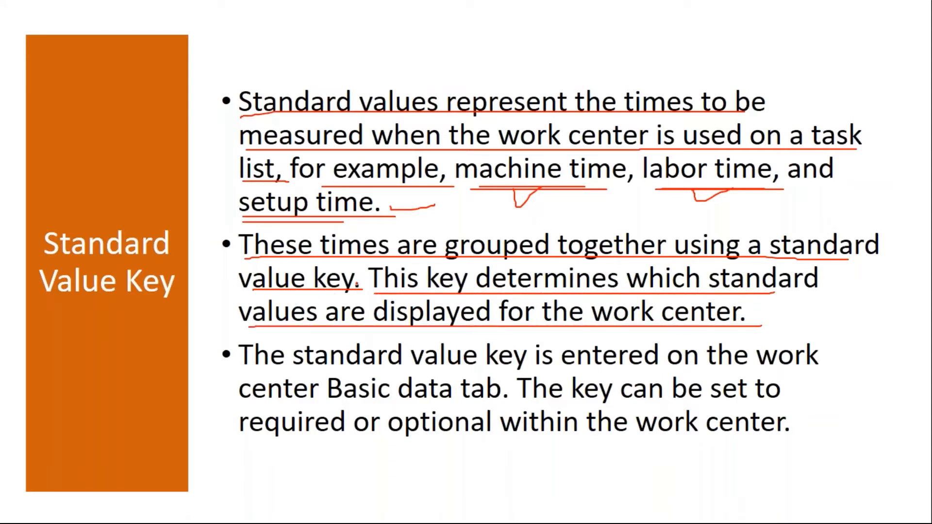
{"action": "key", "text": "e"}
{"action": "key", "text": "Escape"}
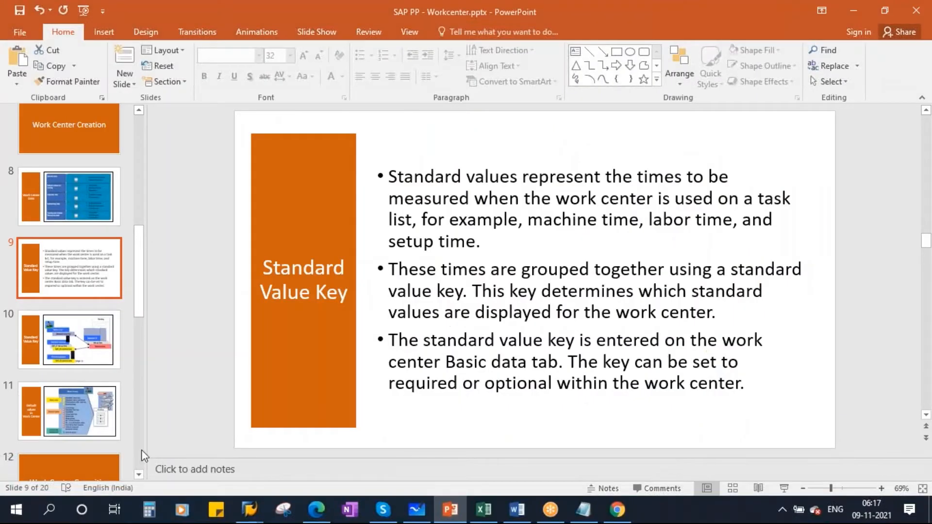
- Switch to the SAP work center screen and clear the standard value key from its basic data
{"action": "mouse_move", "coordinate": [248, 510]}
{"action": "left_click", "coordinate": [349, 441]}
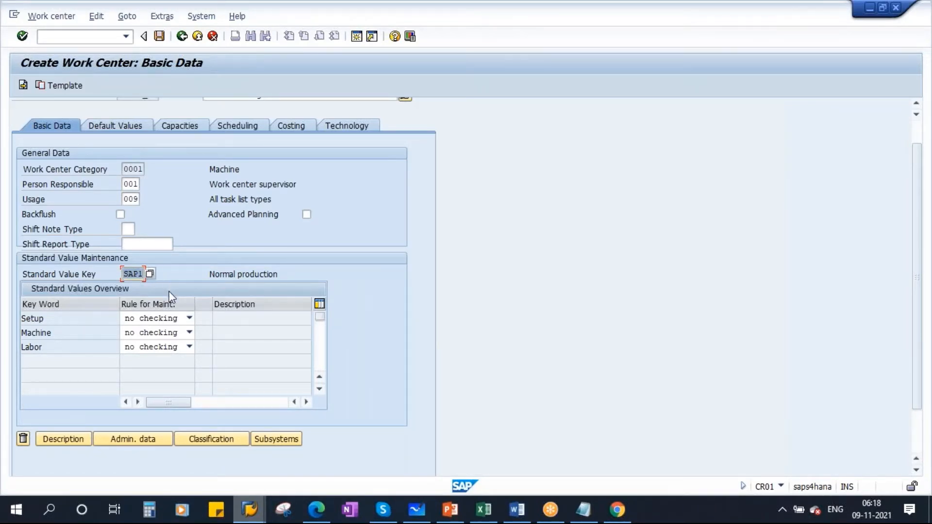
{"action": "key", "text": "Delete"}
{"action": "key", "text": "Return"}
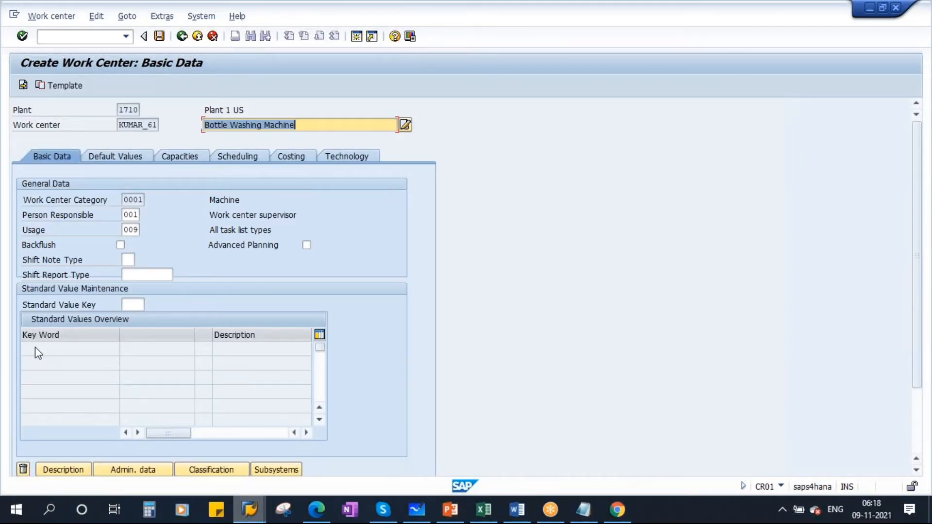
- Set the standard value key to SAP1 (Normal production) from the available keys and highlight its Setup, Machine and Labor key words
{"action": "left_click", "coordinate": [131, 304]}
{"action": "left_click", "coordinate": [150, 305]}
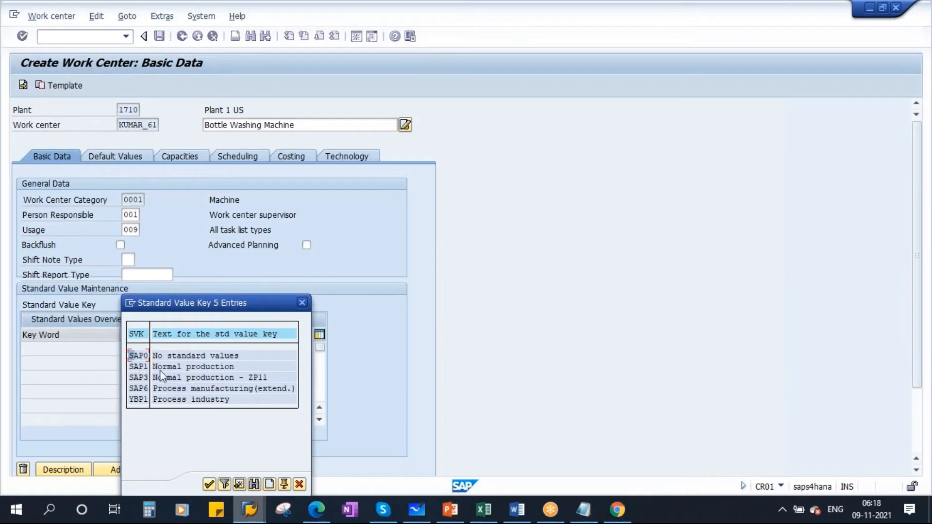
{"action": "double_click", "coordinate": [146, 366]}
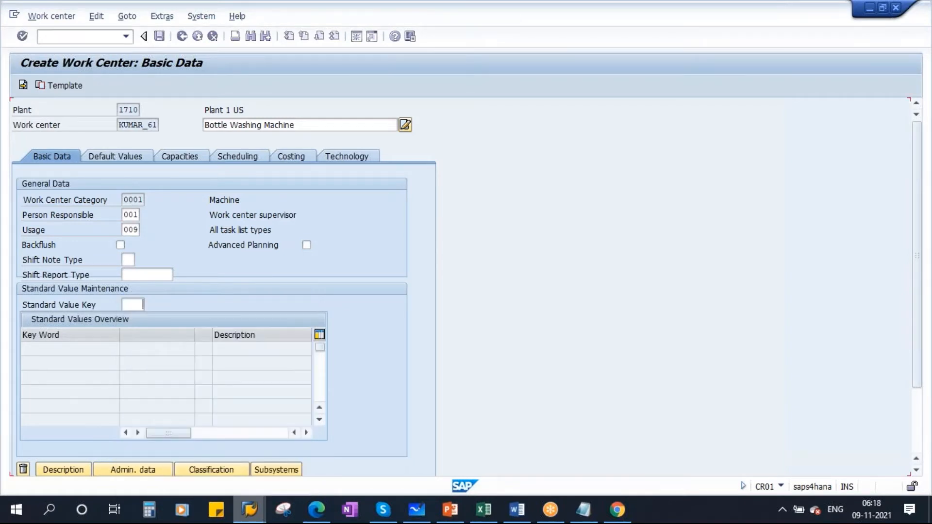
{"action": "key", "text": "Return"}
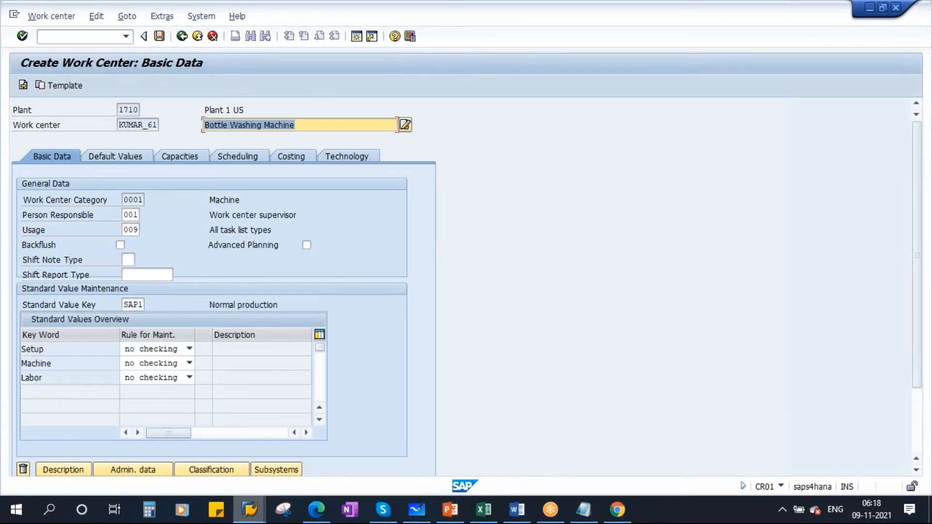
{"action": "double_click", "coordinate": [49, 349]}
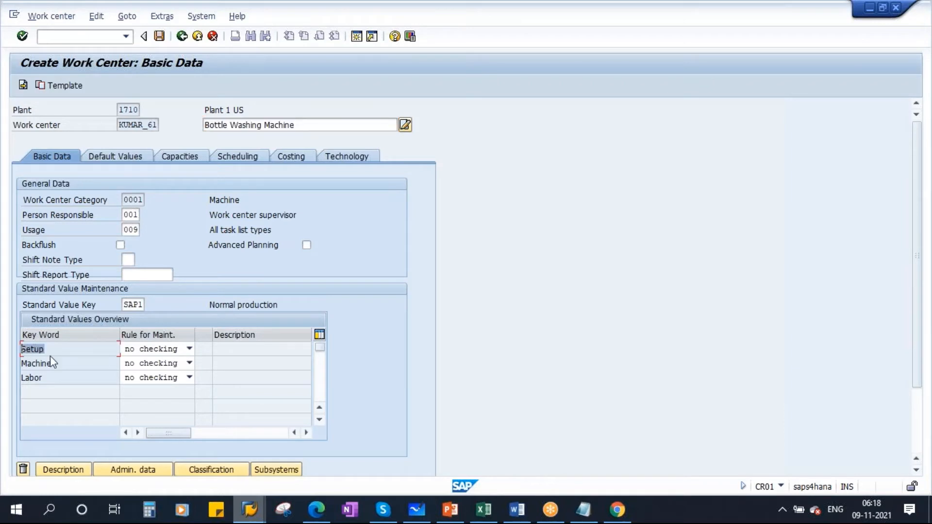
{"action": "double_click", "coordinate": [57, 363]}
{"action": "double_click", "coordinate": [43, 377]}
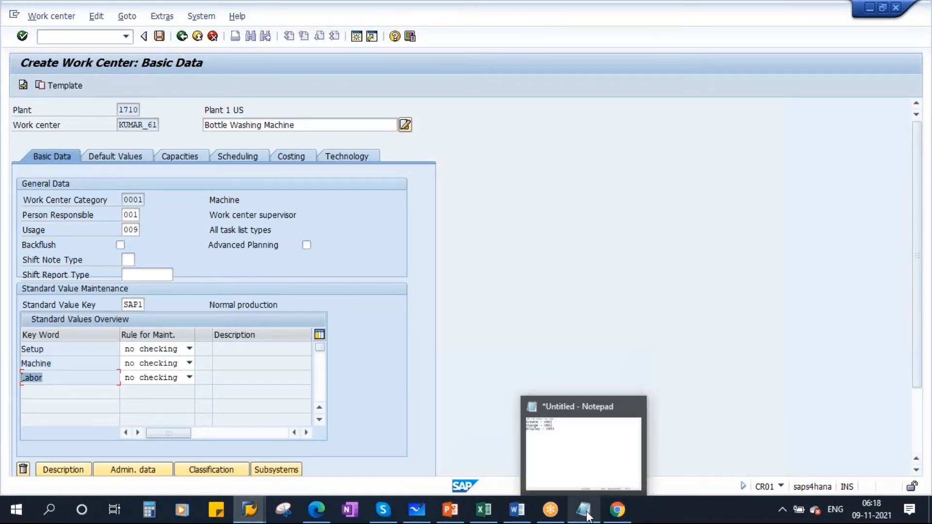
- Switch to Notepad and add the heading "Standard Values" below the list of create, change and display transactions
{"action": "left_click", "coordinate": [583, 510]}
{"action": "key", "text": "Return"}
{"action": "key", "text": "Return"}
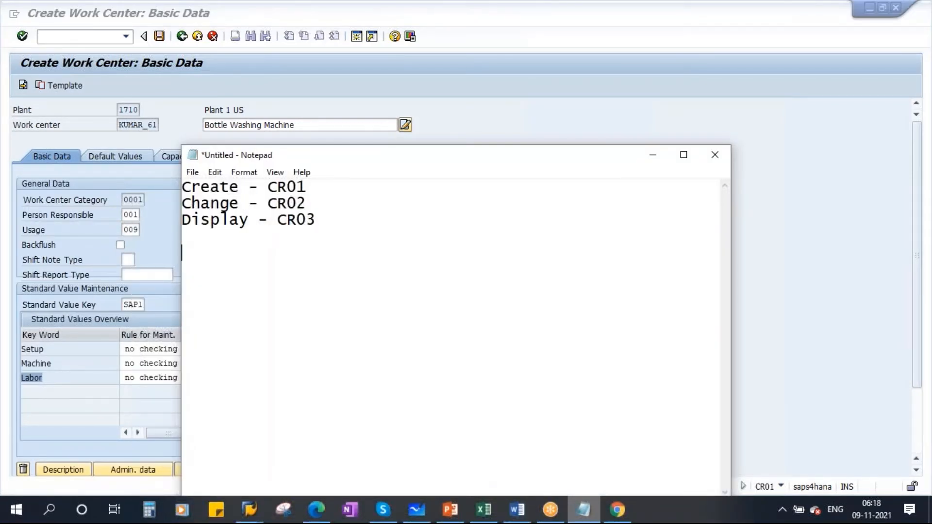
{"action": "type", "text": "Standa"}
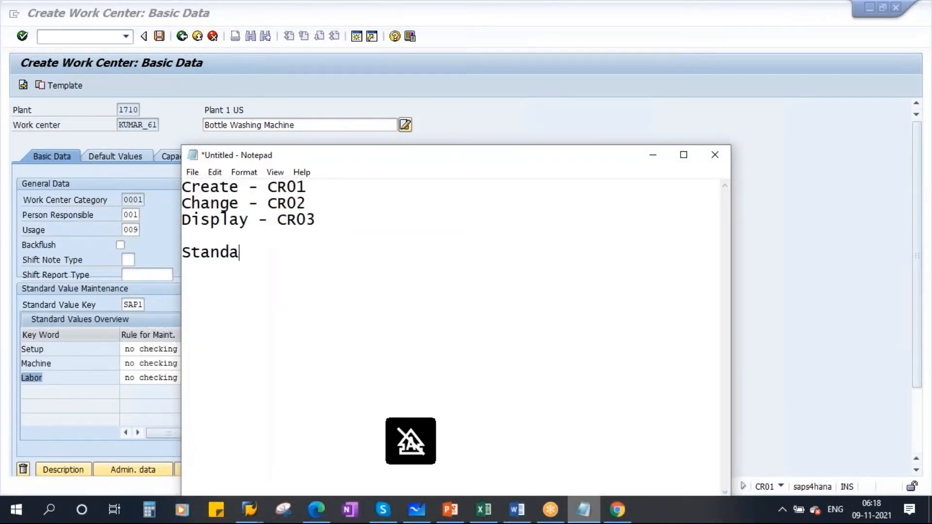
{"action": "type", "text": "rd Values"}
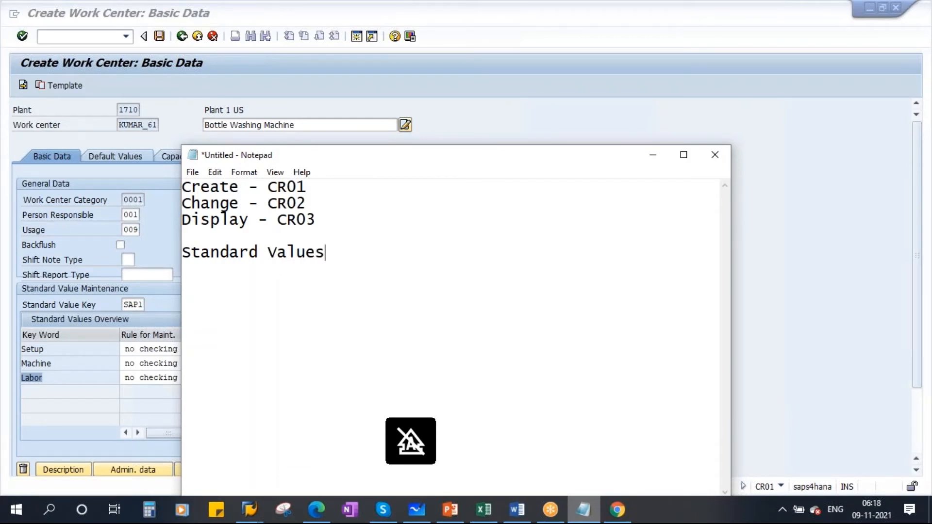
{"action": "key", "text": "Return"}
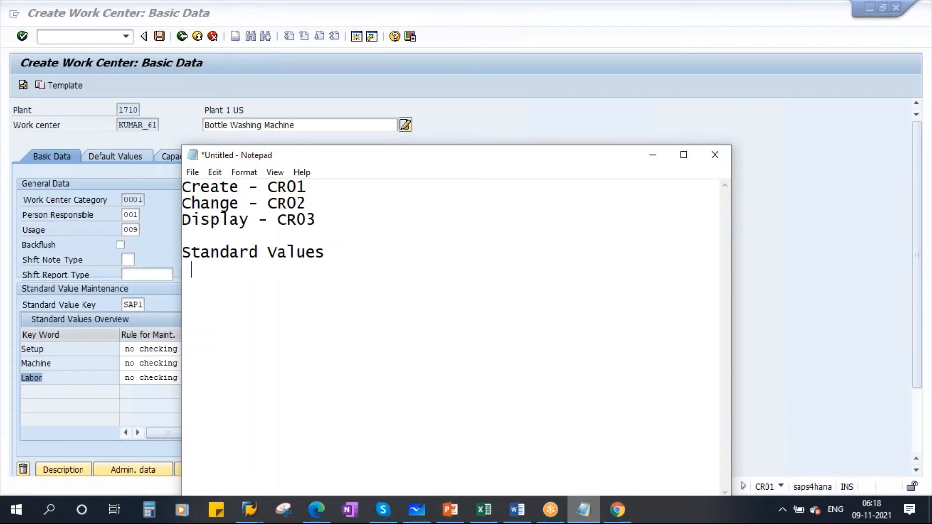
- Add indented entries "=> Standard value Key" and "=> WC" under the Standard Values heading and minimize the notes
{"action": "type", "text": "=> Standa"}
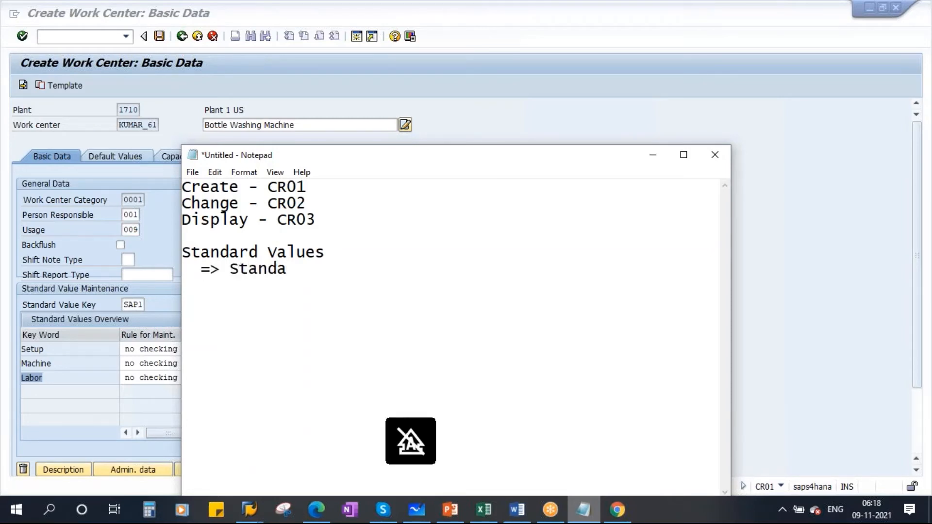
{"action": "type", "text": "rd value Key"}
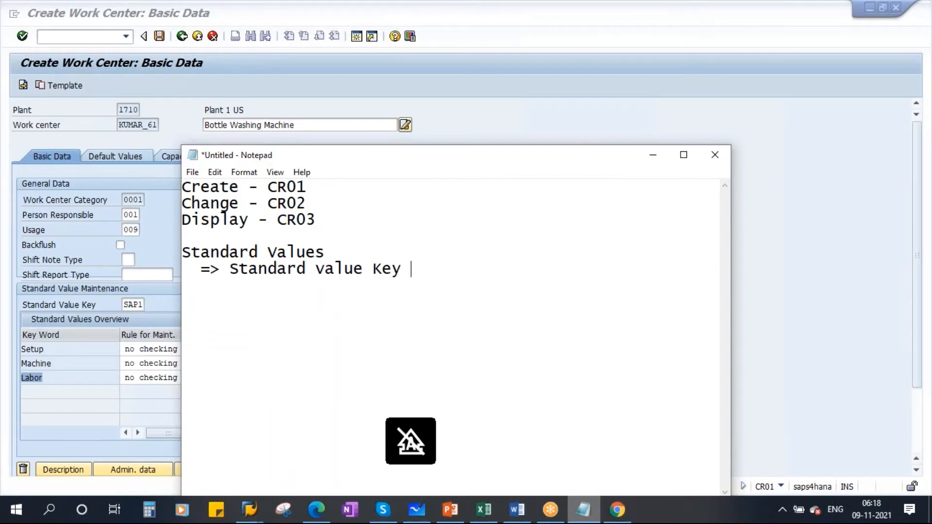
{"action": "key", "text": "Return"}
{"action": "type", "text": "="}
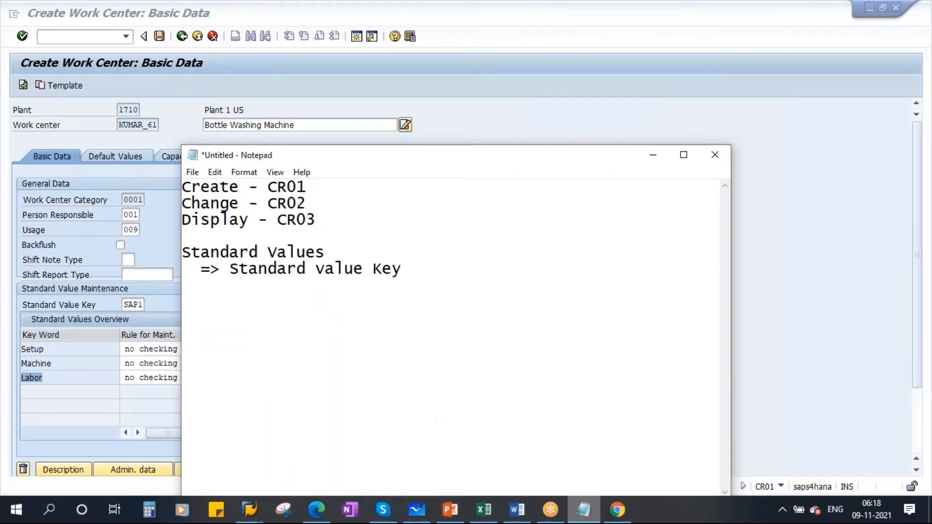
{"action": "type", "text": ">"}
{"action": "key", "text": "Caps_Lock"}
{"action": "type", "text": "WC"}
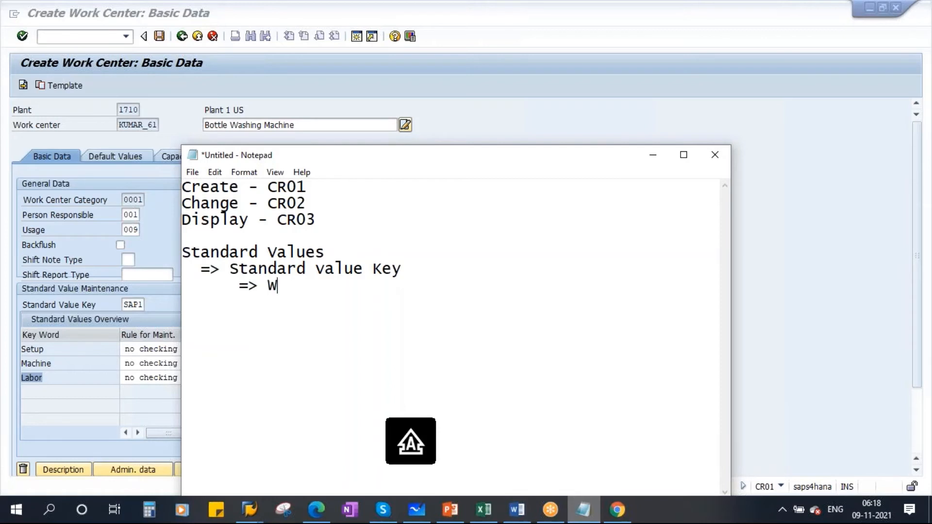
{"action": "left_click", "coordinate": [653, 155]}
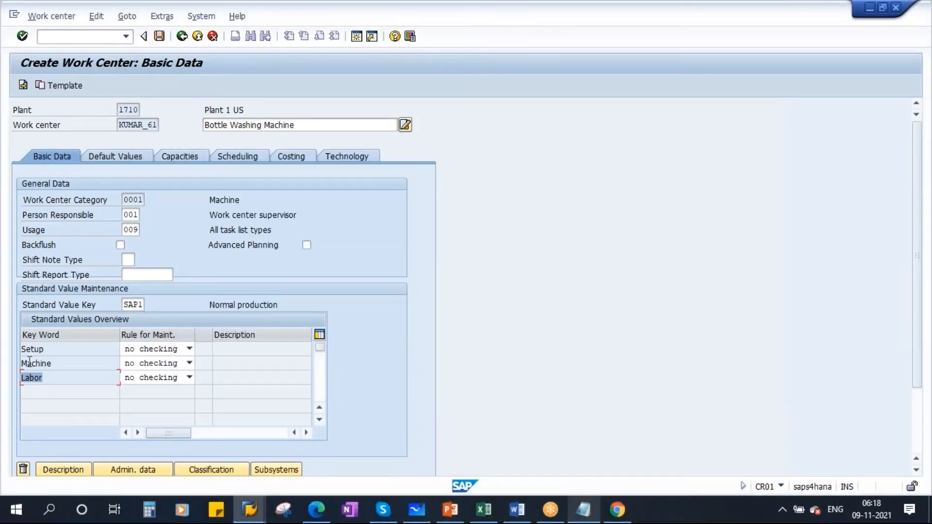
- Try to exit the Create Work Center initial screen in the other SAP session, declining the detailed error description
{"action": "left_click", "coordinate": [249, 509]}
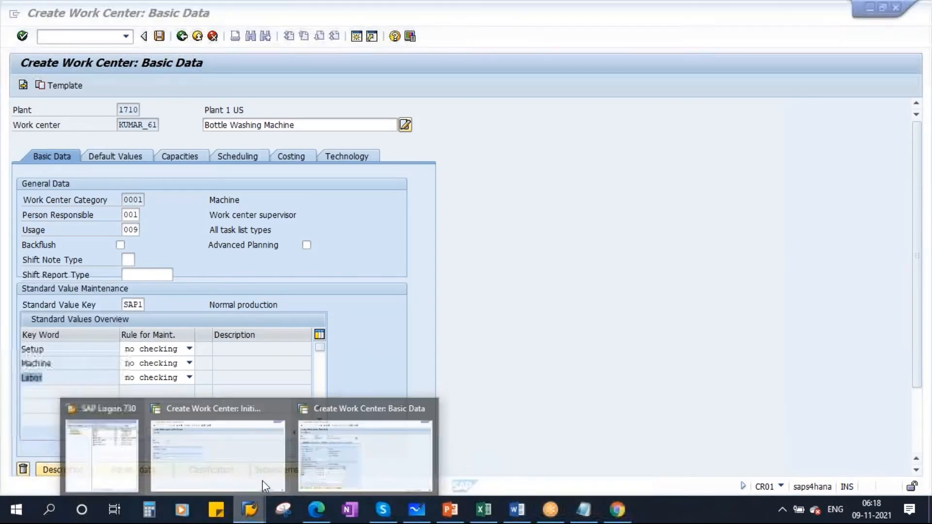
{"action": "left_click", "coordinate": [233, 439]}
{"action": "left_click", "coordinate": [198, 37]}
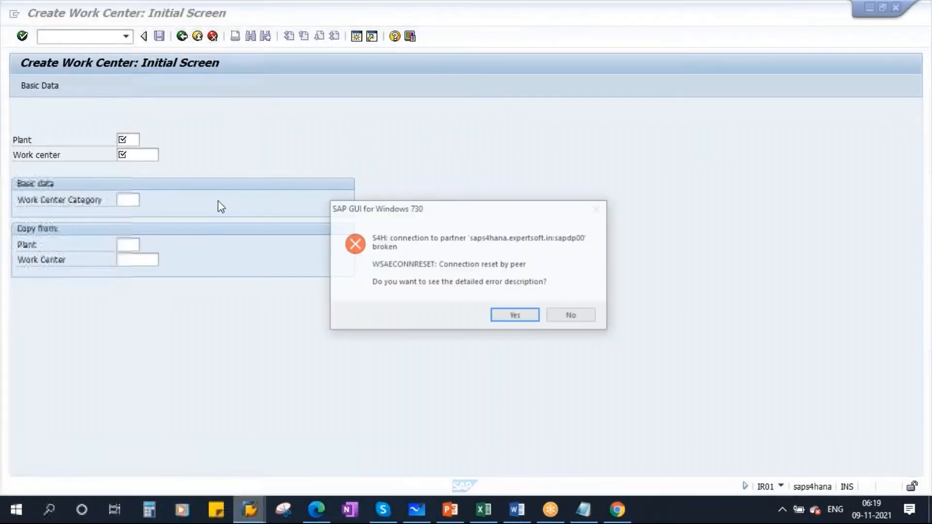
{"action": "left_click", "coordinate": [558, 316]}
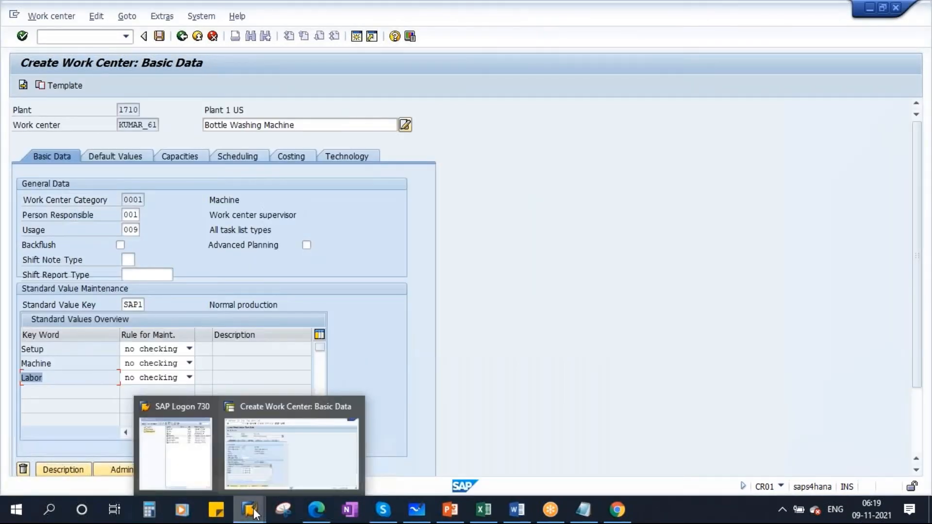
- Open a new SAP session, run transaction SPRO and display the SAP Reference IMG
{"action": "left_click", "coordinate": [358, 39]}
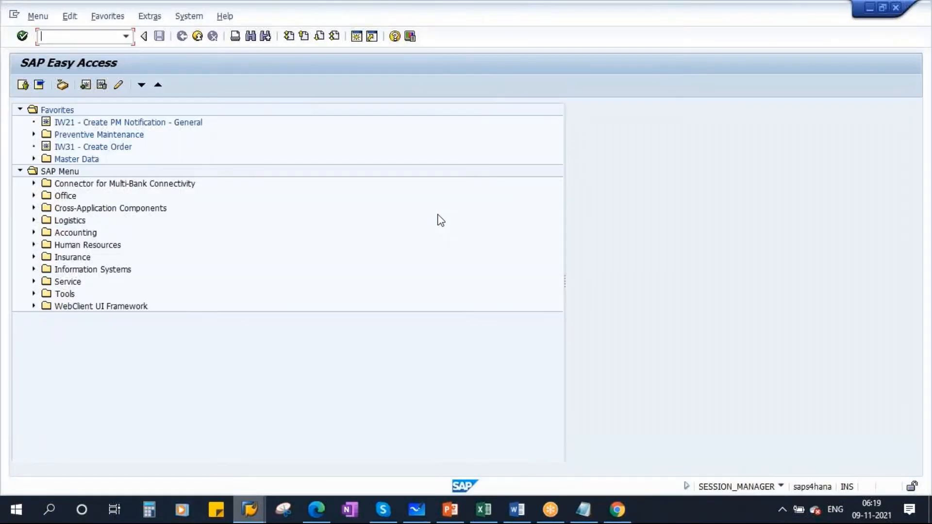
{"action": "type", "text": "SPRO"}
{"action": "key", "text": "Return"}
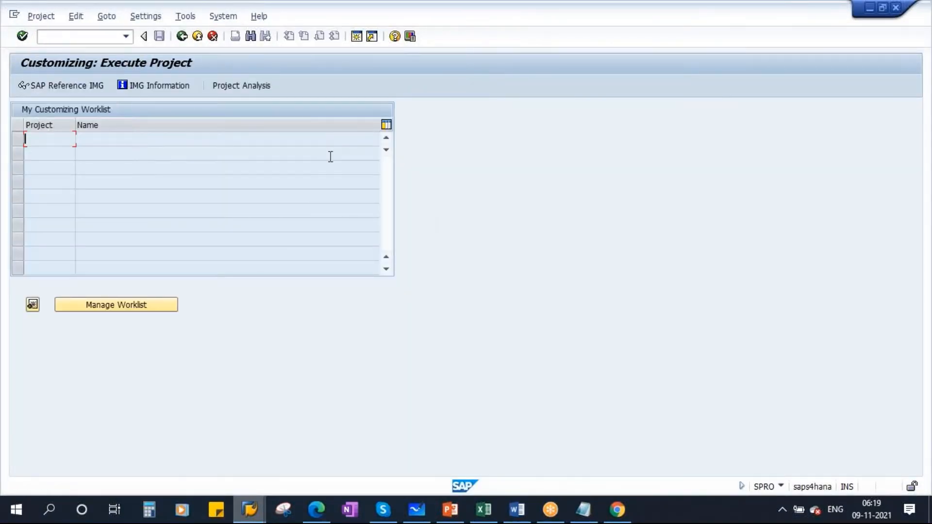
{"action": "left_click", "coordinate": [46, 85]}
- Expand the IMG structure through Production, Basic Data and Work Center down to General Data
{"action": "scroll", "coordinate": [258, 290], "scroll_direction": "down", "scroll_amount": 4}
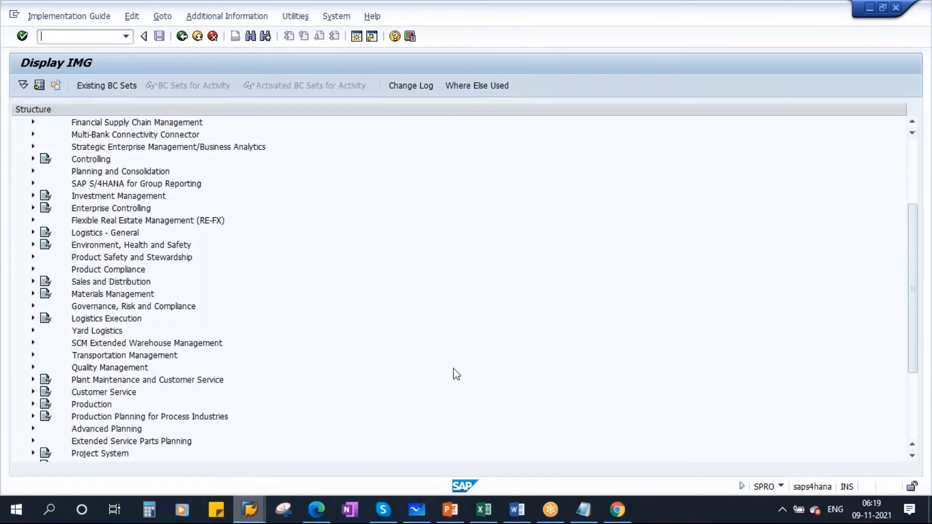
{"action": "scroll", "coordinate": [455, 373], "scroll_direction": "down", "scroll_amount": 3}
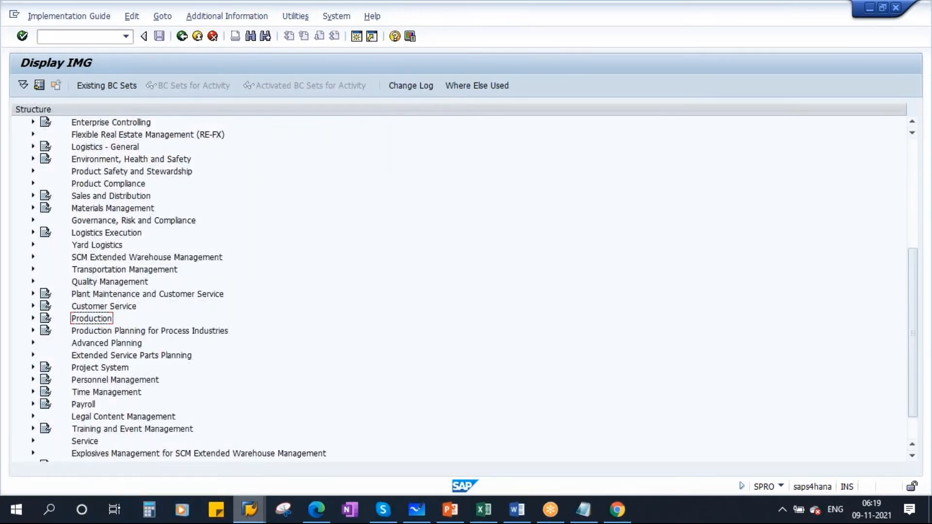
{"action": "left_click", "coordinate": [32, 319]}
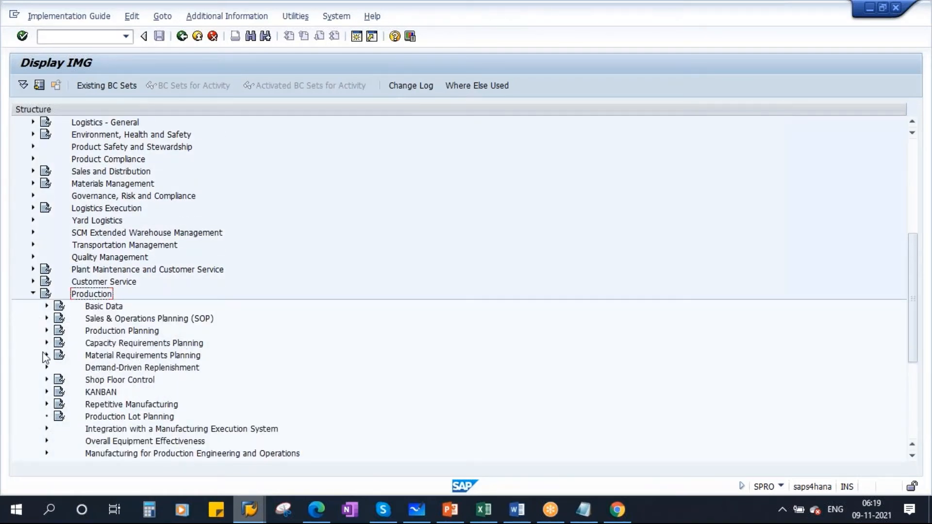
{"action": "left_click", "coordinate": [47, 306]}
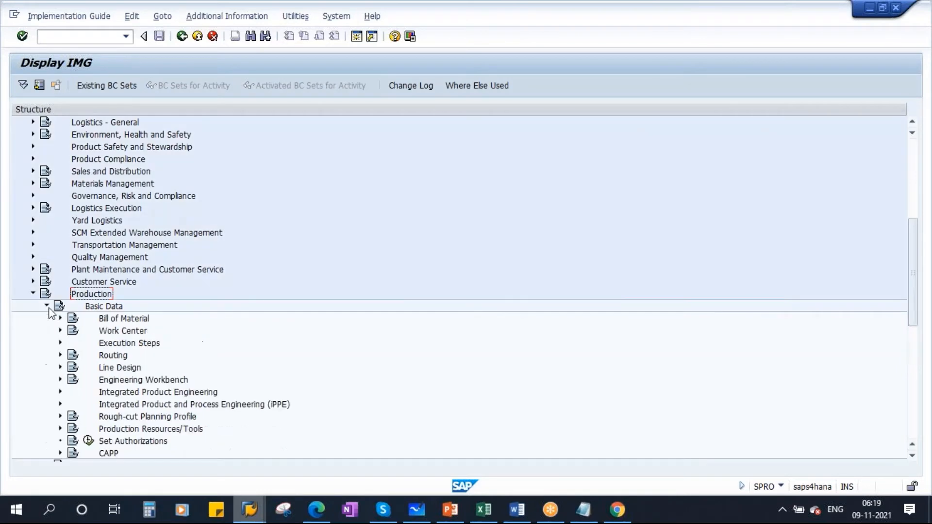
{"action": "left_click", "coordinate": [135, 332]}
{"action": "left_click", "coordinate": [60, 331]}
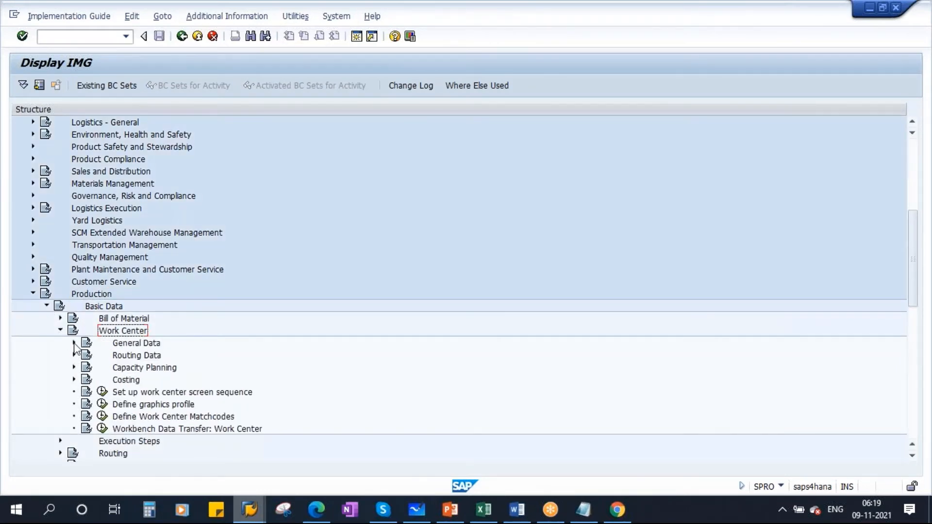
{"action": "left_click", "coordinate": [73, 342]}
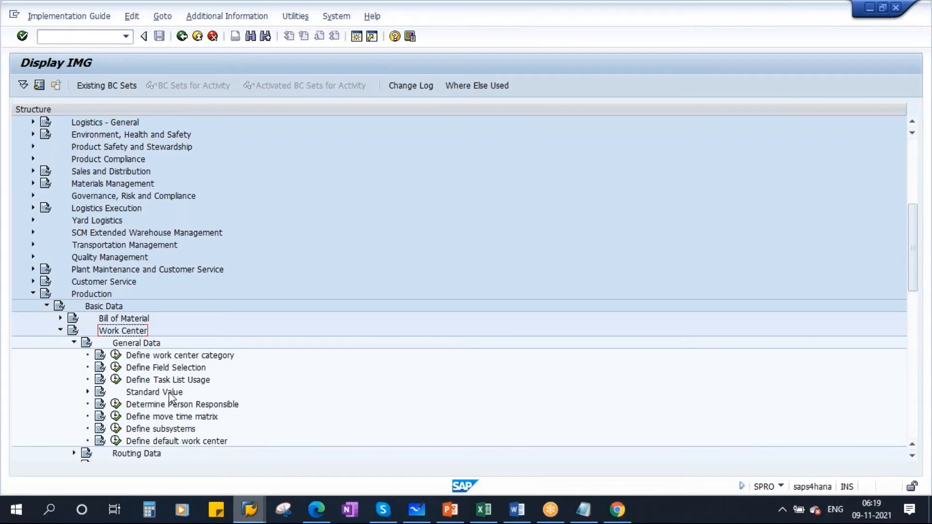
- Expand Standard Value under General Data and execute the Define Standard Value Key activity
{"action": "left_click", "coordinate": [170, 395]}
{"action": "left_click", "coordinate": [87, 391]}
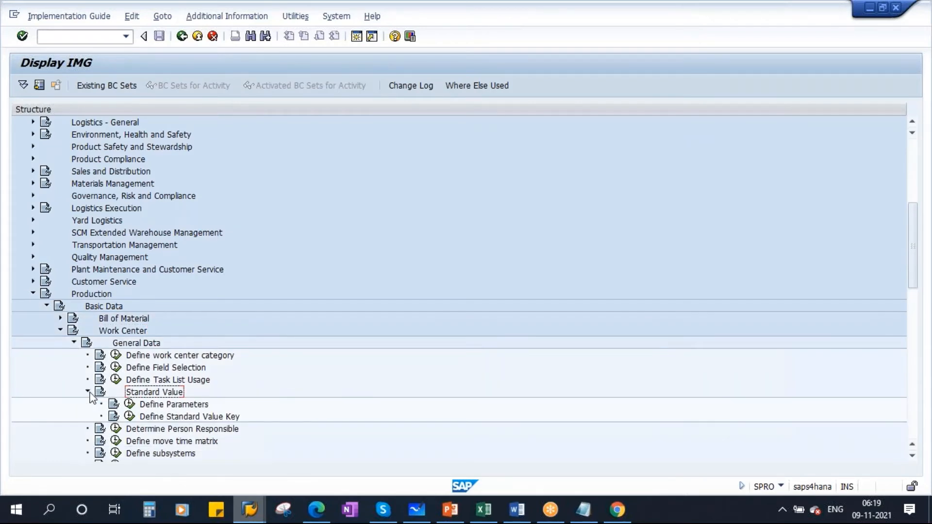
{"action": "left_click", "coordinate": [229, 419]}
{"action": "left_click", "coordinate": [129, 416]}
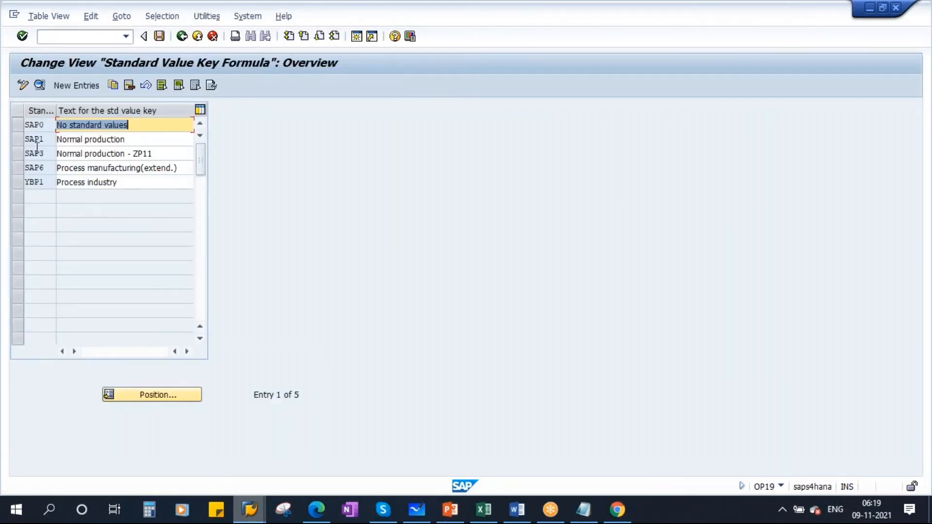
- Display the details of standard value key SAP1 (Normal production) to examine its assigned parameters
{"action": "left_click_drag", "start_coordinate": [40, 139], "coordinate": [9, 142]}
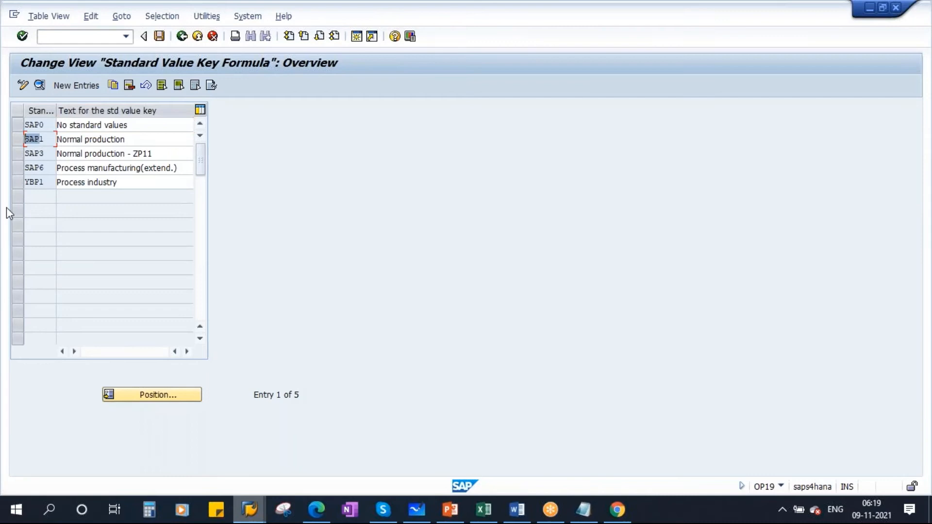
{"action": "left_click", "coordinate": [17, 139]}
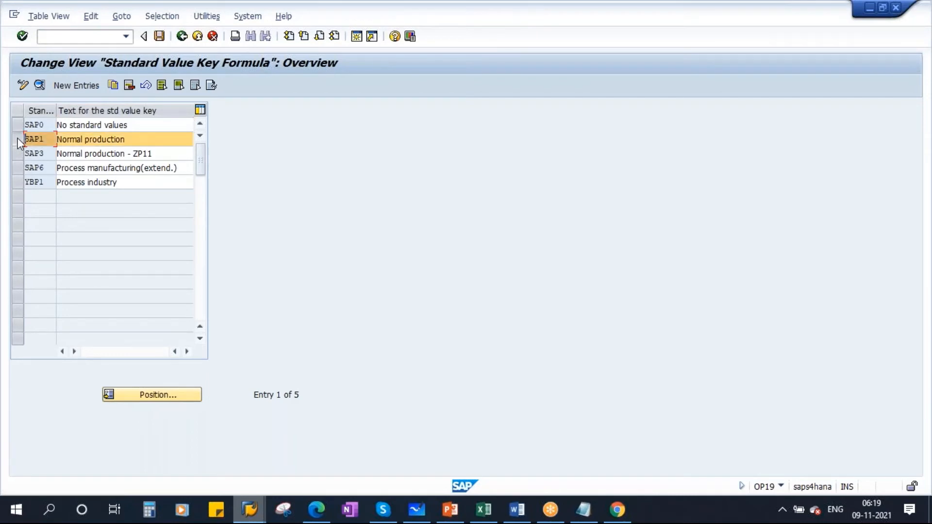
{"action": "left_click", "coordinate": [40, 85]}
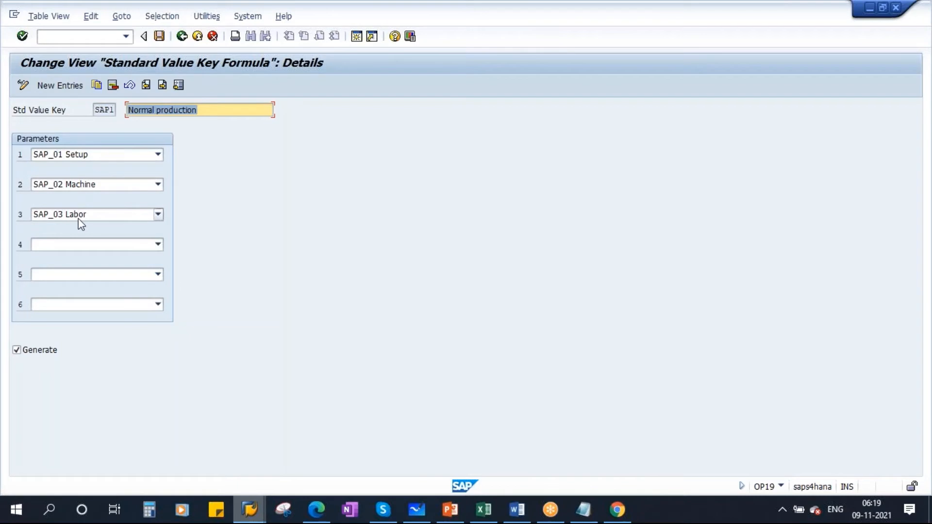
{"action": "left_click", "coordinate": [97, 111]}
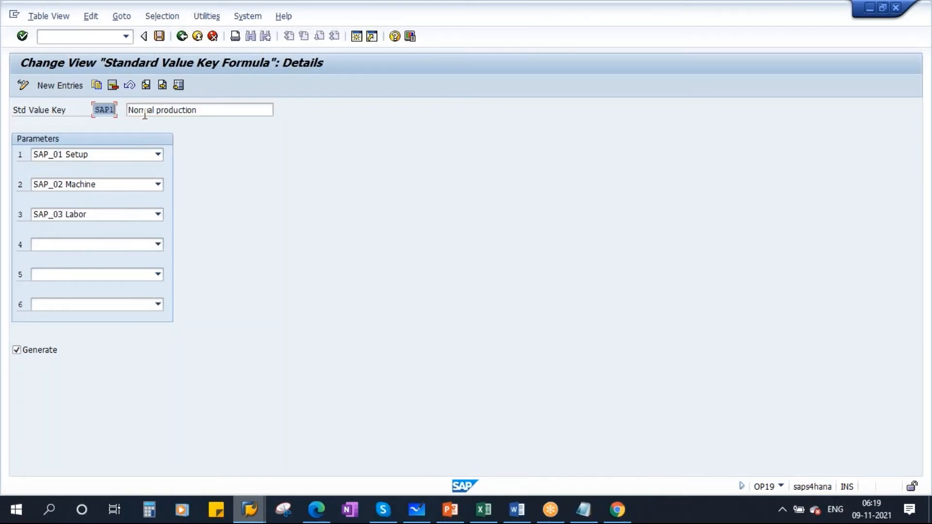
- Return to the Bottle Washing Machine work center and highlight the Machine key word to compare it with the key's configured parameters
{"action": "mouse_move", "coordinate": [250, 510]}
{"action": "left_click", "coordinate": [219, 447]}
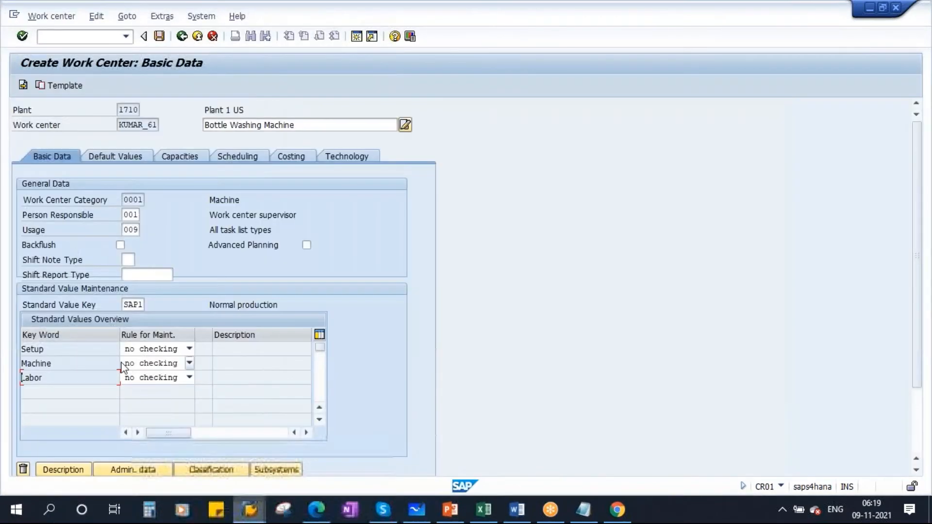
{"action": "left_click", "coordinate": [63, 362]}
{"action": "left_click_drag", "start_coordinate": [63, 360], "coordinate": [7, 359]}
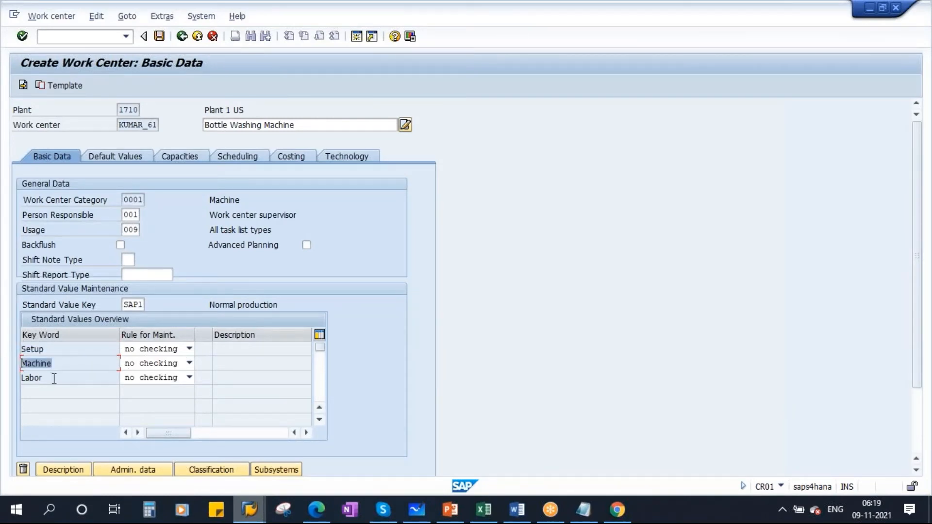
- Highlight the Labor key word in the work center and return to the SAP1 standard value key details to compare its parameters
{"action": "left_click_drag", "start_coordinate": [53, 379], "coordinate": [7, 379]}
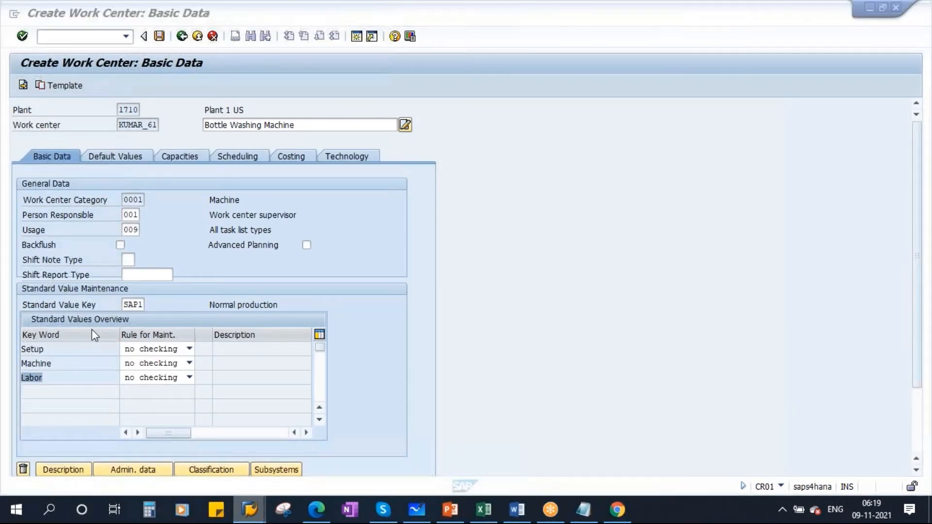
{"action": "key", "text": "alt+Tab"}
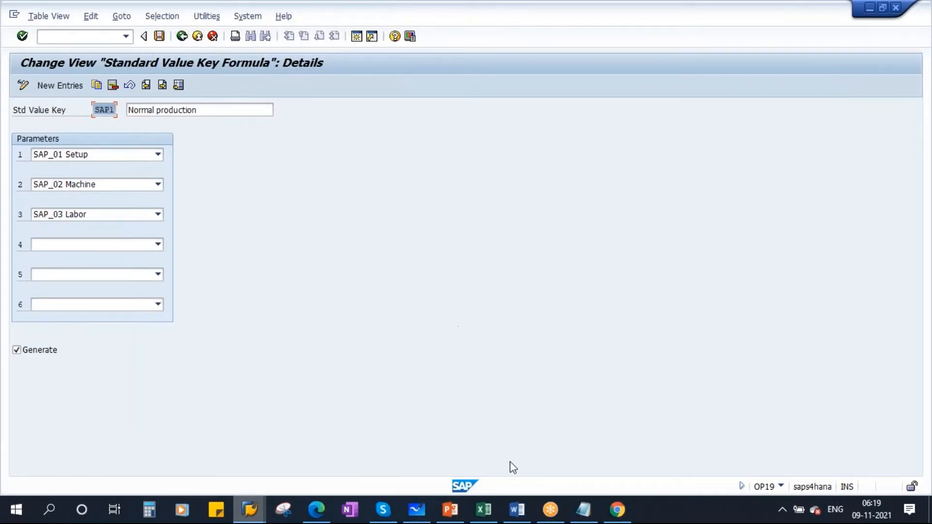
- In the Notepad notes, reword the "Standard Values" line to read "Parameters (Standard Values)"
{"action": "left_click", "coordinate": [586, 511]}
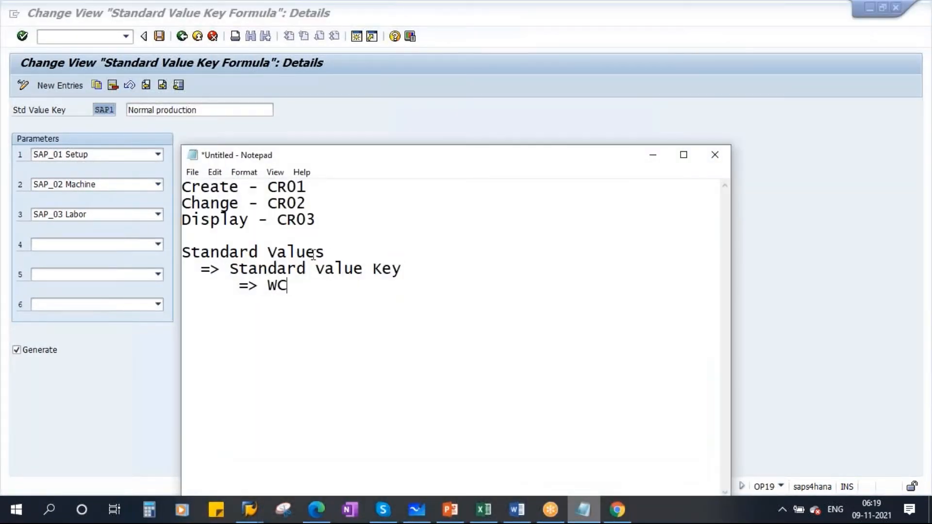
{"action": "left_click", "coordinate": [188, 251]}
{"action": "type", "text": "Para"}
{"action": "type", "text": "meters "}
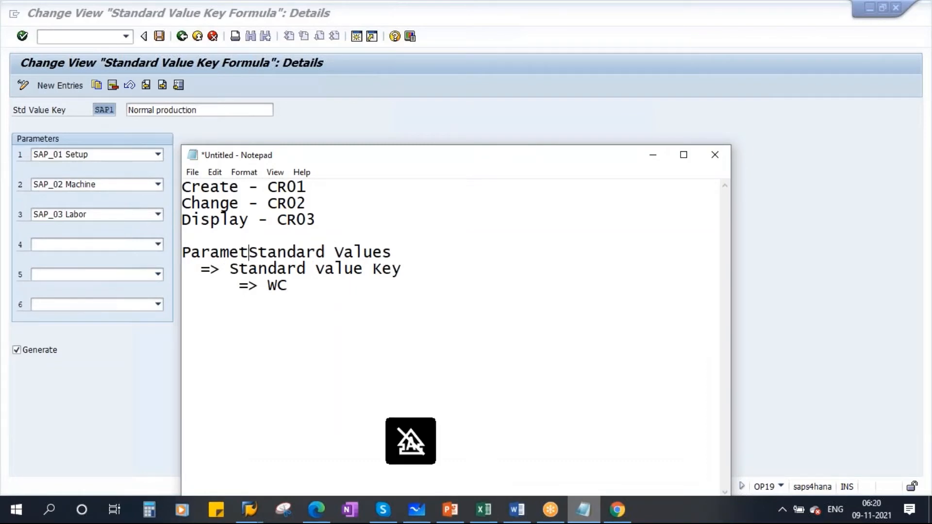
{"action": "type", "text": "("}
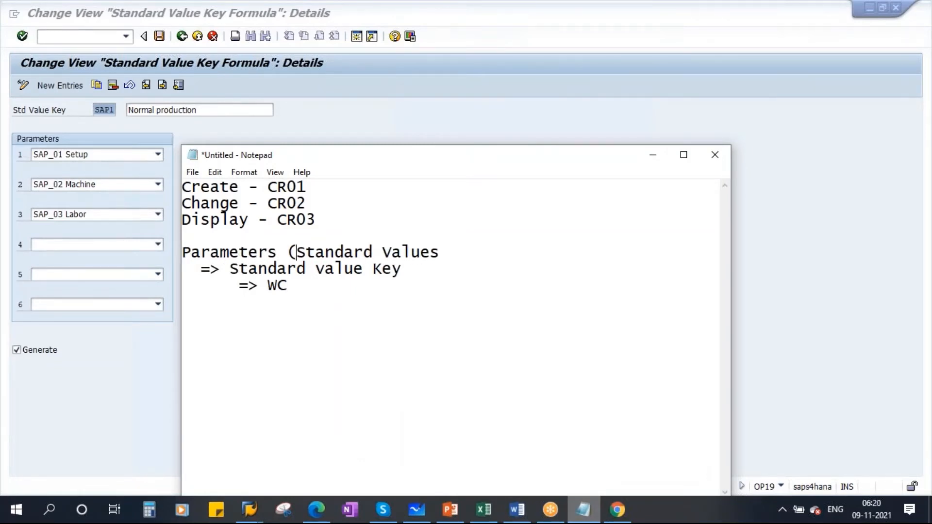
{"action": "left_click", "coordinate": [443, 252]}
{"action": "type", "text": ")"}
{"action": "left_click", "coordinate": [652, 155]}
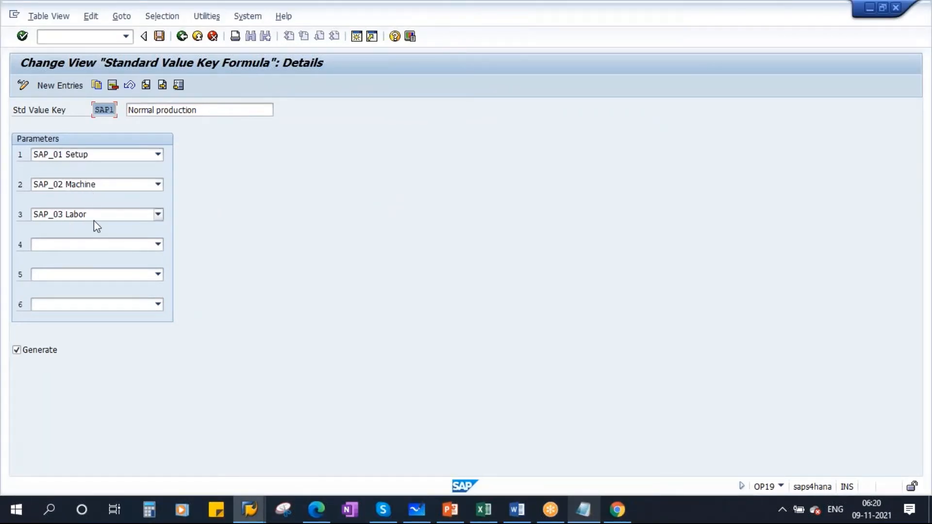
- Review the SAP1 key against the Notepad notes, highlighting the Standard value Key line above WC
{"action": "left_click", "coordinate": [95, 109]}
{"action": "left_click", "coordinate": [583, 509]}
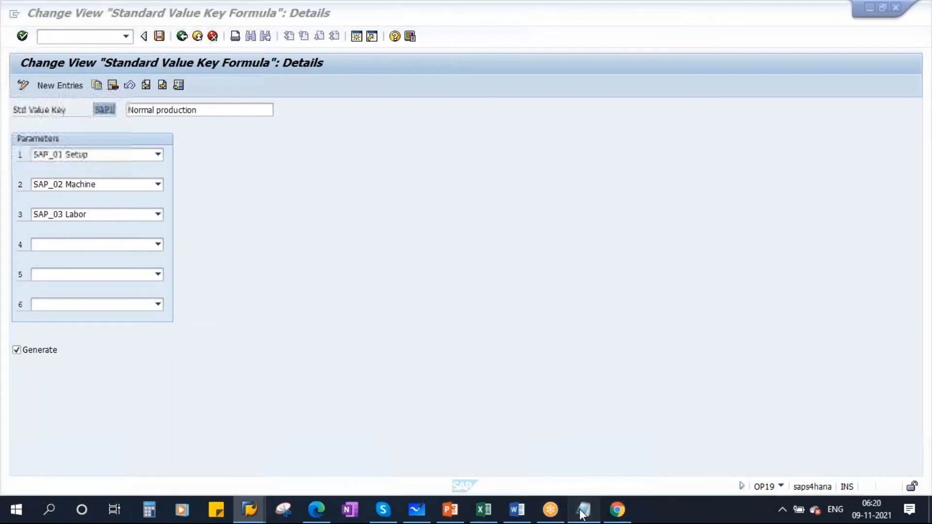
{"action": "left_click_drag", "start_coordinate": [230, 270], "coordinate": [402, 270]}
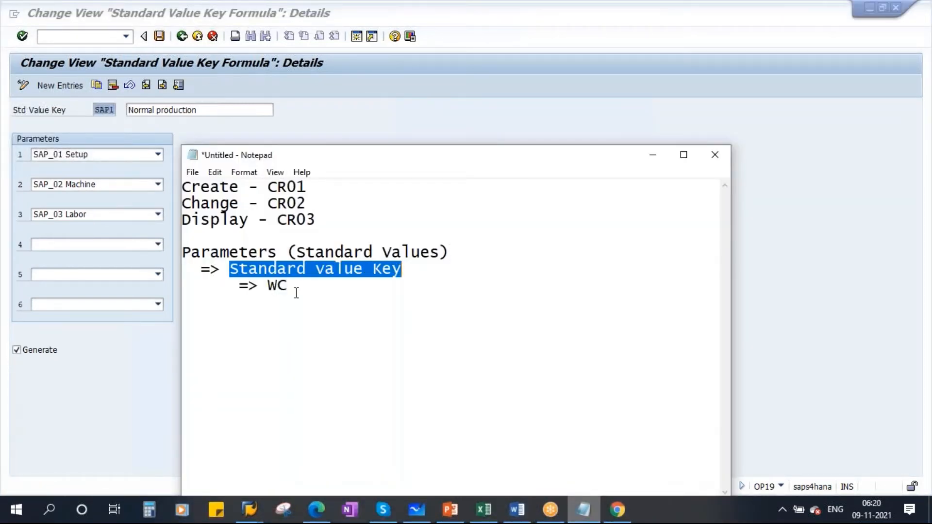
{"action": "left_click", "coordinate": [284, 269]}
{"action": "left_click", "coordinate": [297, 293]}
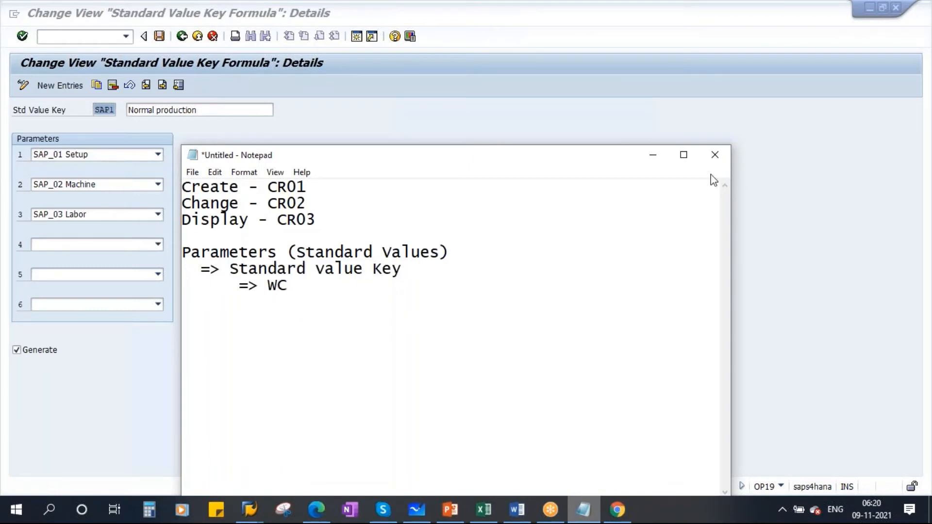
{"action": "left_click", "coordinate": [652, 155]}
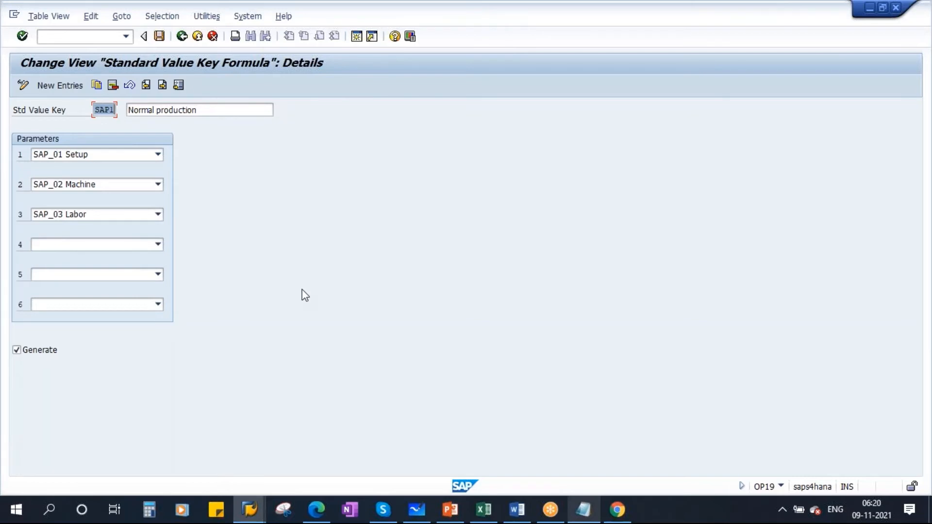
- Examine the parameters available for slot 5 of standard value key SAP1 without choosing one, and highlight the key
{"action": "left_click", "coordinate": [158, 275]}
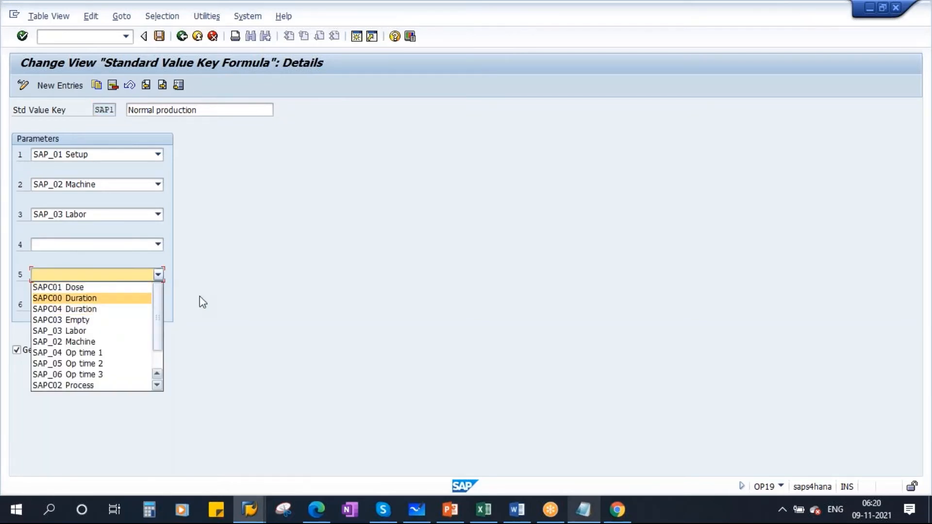
{"action": "left_click", "coordinate": [296, 285]}
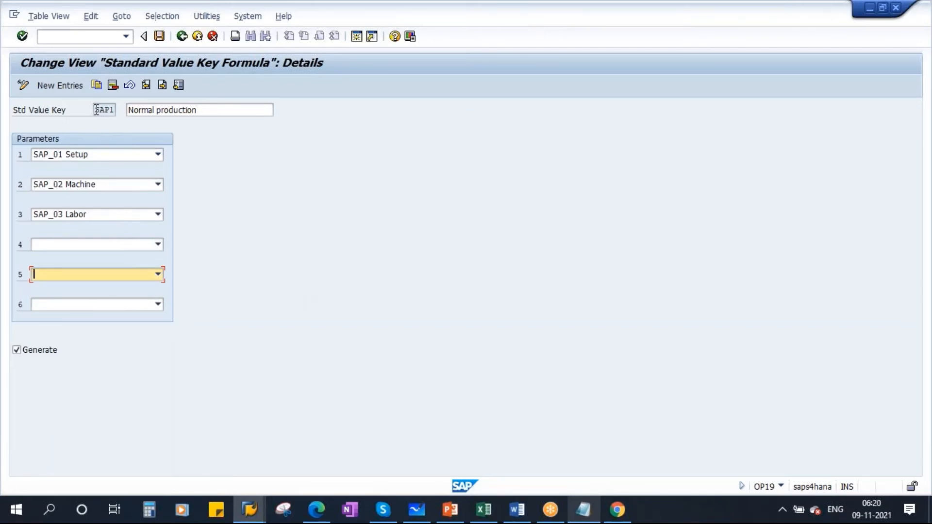
{"action": "left_click_drag", "start_coordinate": [95, 110], "coordinate": [127, 110]}
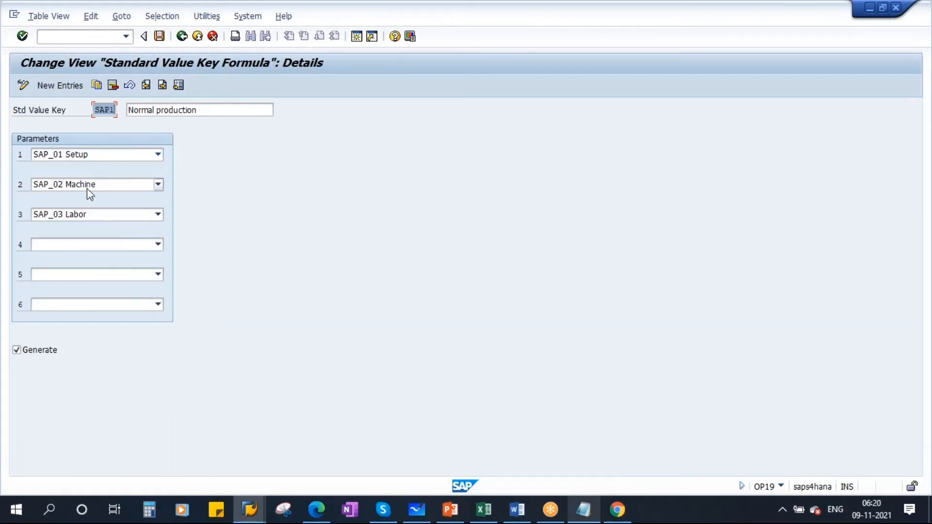
- Switch to the PowerPoint presentation and highlight the Standard Value Key slide's sentence about entering the key on the Basic data tab
{"action": "left_click", "coordinate": [450, 510]}
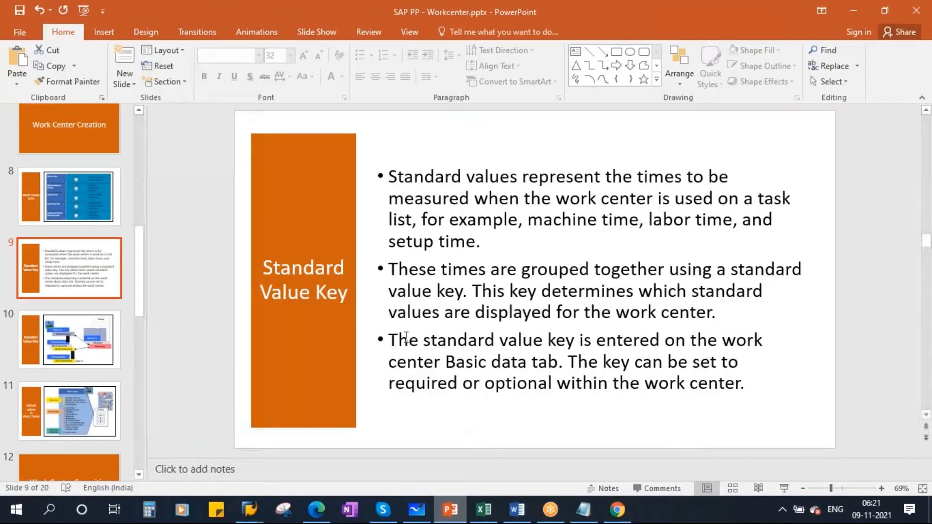
{"action": "left_click_drag", "start_coordinate": [389, 342], "coordinate": [760, 336]}
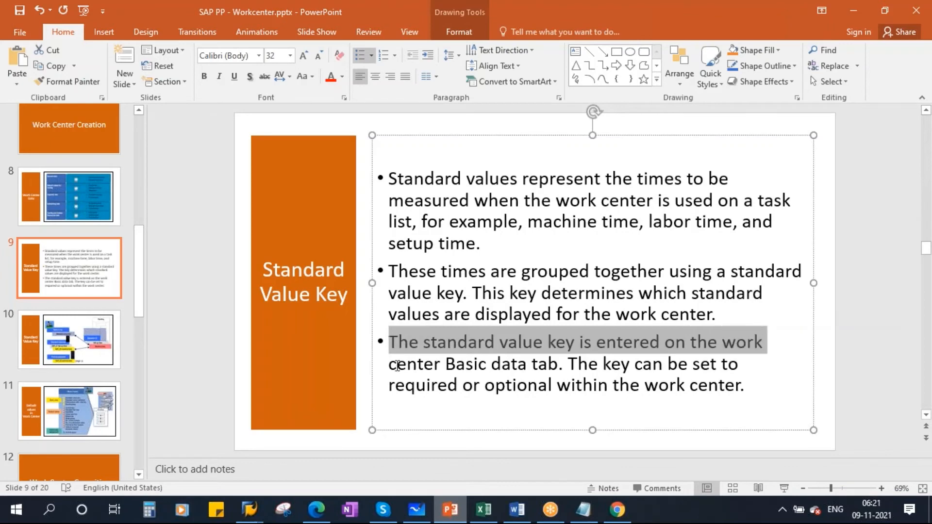
{"action": "left_click_drag", "start_coordinate": [396, 364], "coordinate": [558, 364]}
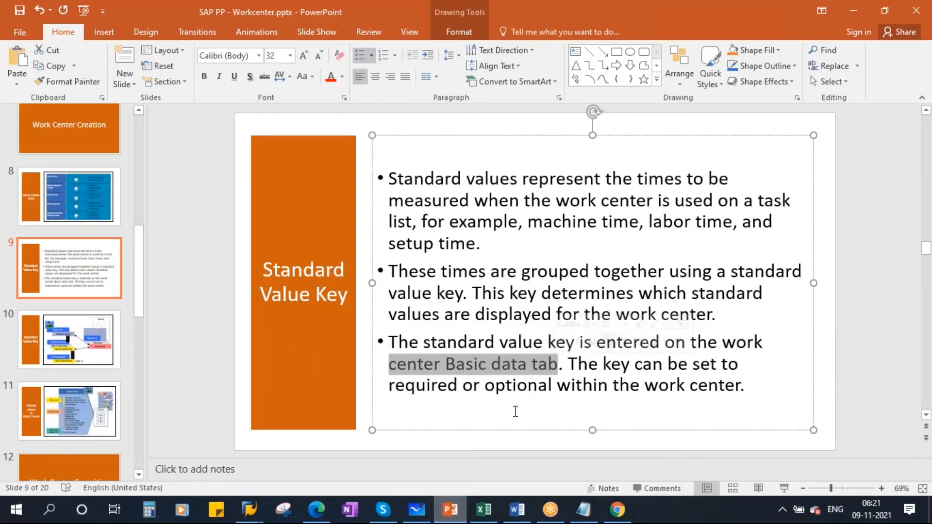
- Present slide 10 and ink marks from the SAP_01 and SAP_02 times to Standard value key and up to Work Center
{"action": "left_click", "coordinate": [74, 360]}
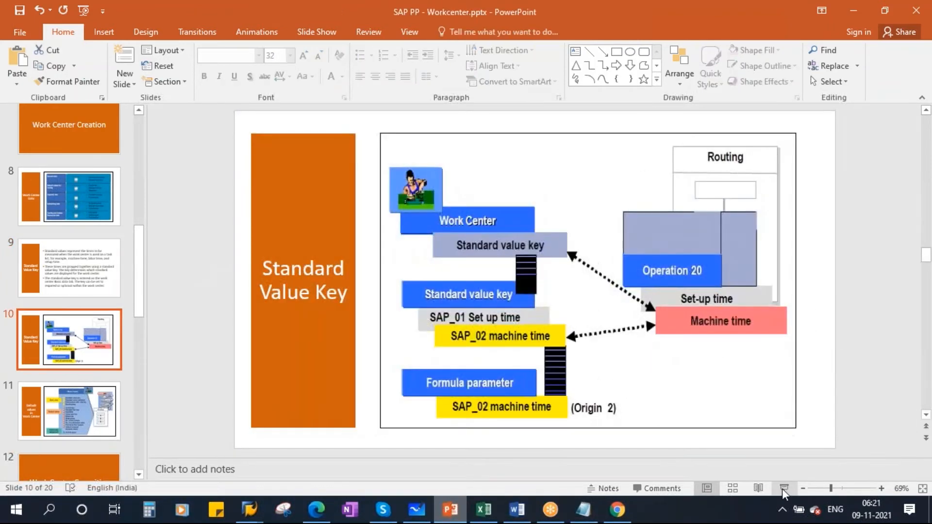
{"action": "left_click", "coordinate": [785, 488]}
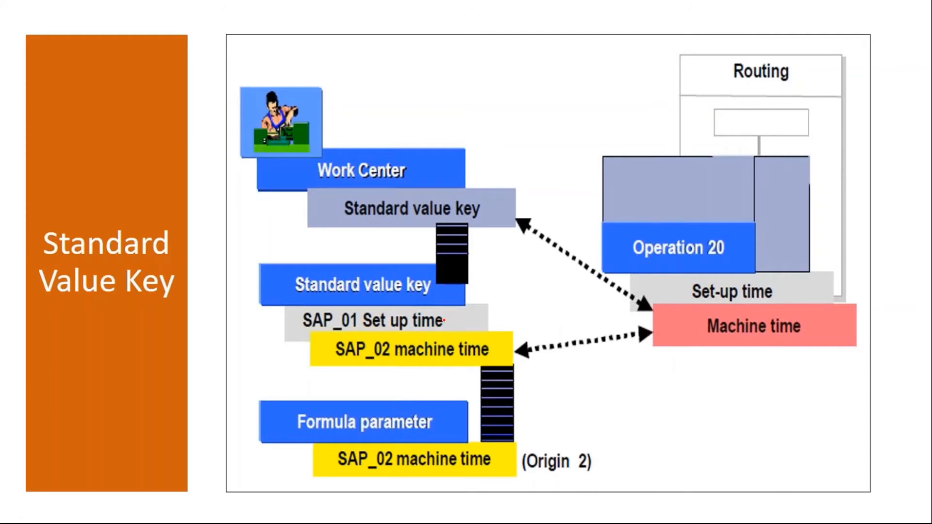
{"action": "left_click_drag", "start_coordinate": [443, 320], "coordinate": [522, 306]}
{"action": "left_click_drag", "start_coordinate": [473, 346], "coordinate": [553, 324]}
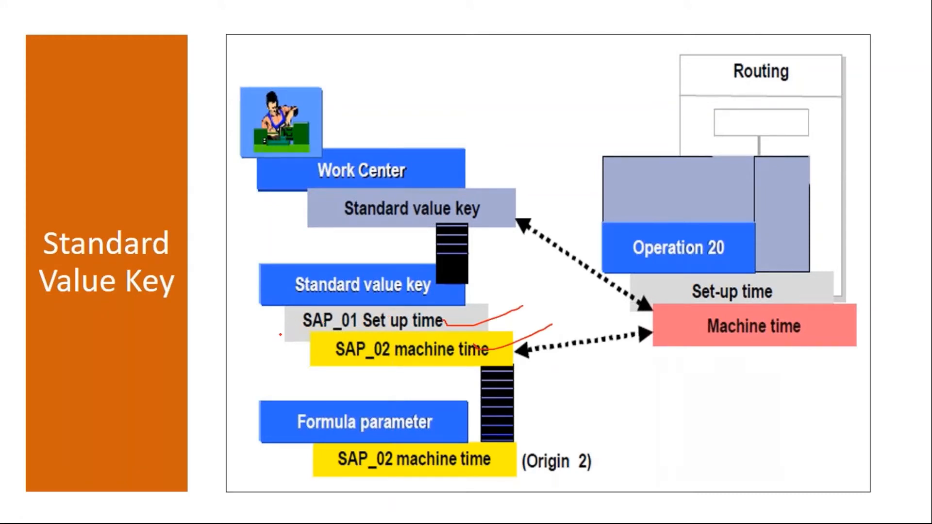
{"action": "mouse_move", "coordinate": [291, 329]}
{"action": "left_mouse_down"}
{"action": "mouse_move", "coordinate": [262, 333]}
{"action": "mouse_move", "coordinate": [272, 287]}
{"action": "left_mouse_up"}
{"action": "mouse_move", "coordinate": [290, 356]}
{"action": "left_mouse_down"}
{"action": "mouse_move", "coordinate": [257, 305]}
{"action": "mouse_move", "coordinate": [278, 320]}
{"action": "left_mouse_up"}
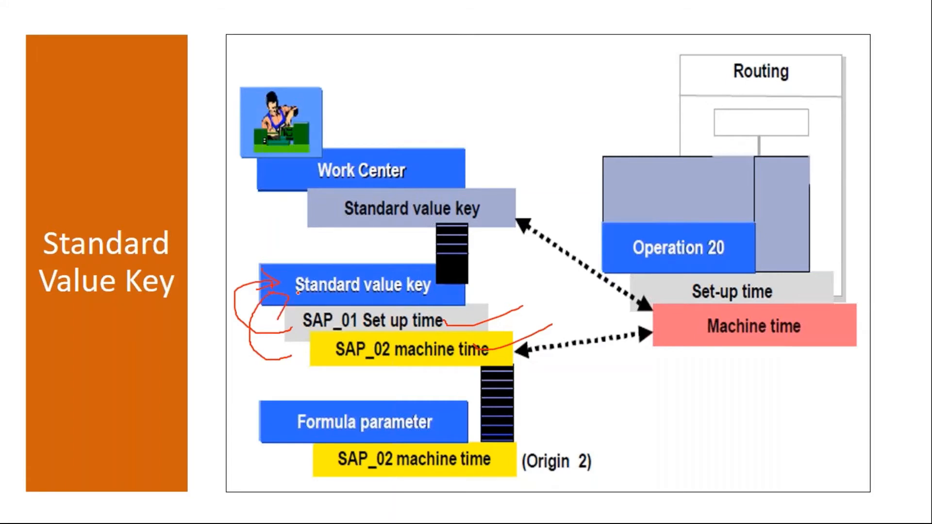
{"action": "mouse_move", "coordinate": [280, 277]}
{"action": "left_mouse_down"}
{"action": "mouse_move", "coordinate": [305, 171]}
{"action": "mouse_move", "coordinate": [302, 201]}
{"action": "left_mouse_up"}
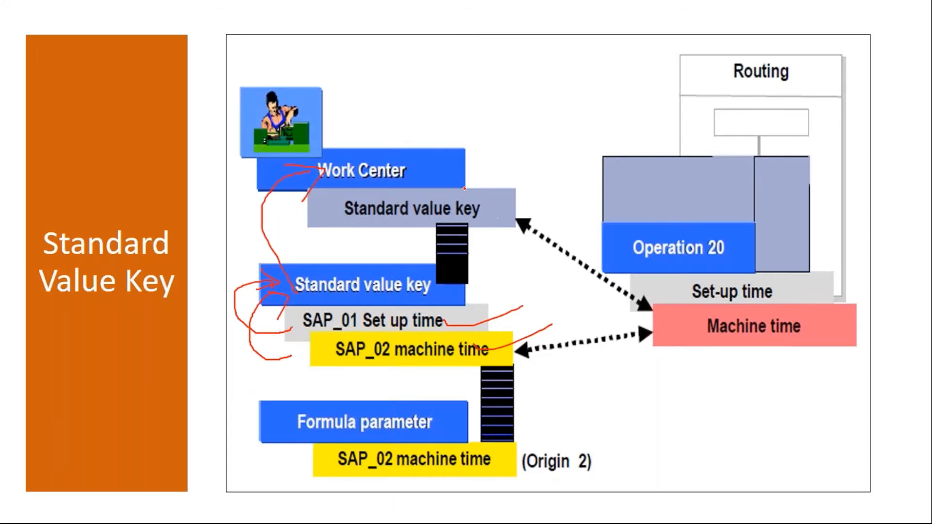
- Draw ink lines from Work Center to Routing and from both times to the operation, and circle Operation 20 with its times
{"action": "mouse_move", "coordinate": [401, 145]}
{"action": "left_mouse_down"}
{"action": "mouse_move", "coordinate": [698, 81]}
{"action": "mouse_move", "coordinate": [737, 87]}
{"action": "mouse_move", "coordinate": [711, 103]}
{"action": "left_mouse_up"}
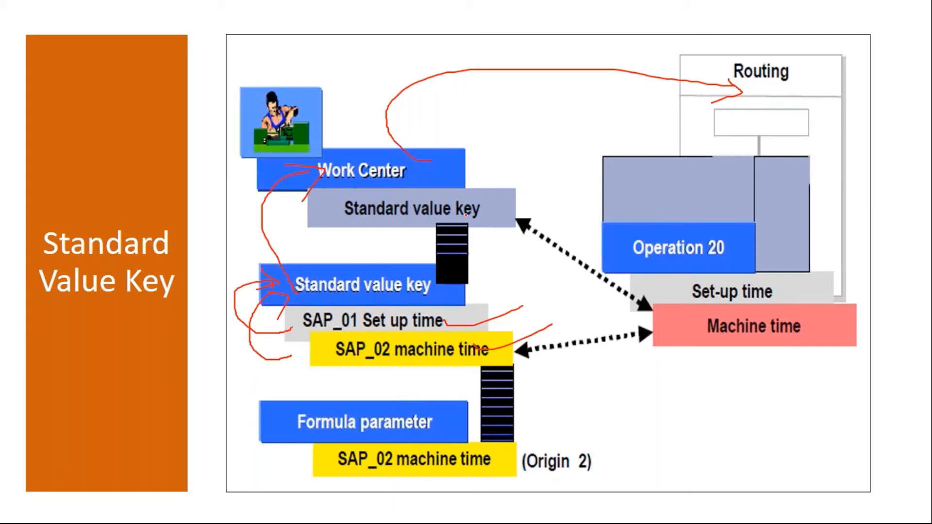
{"action": "left_click_drag", "start_coordinate": [468, 318], "coordinate": [622, 297]}
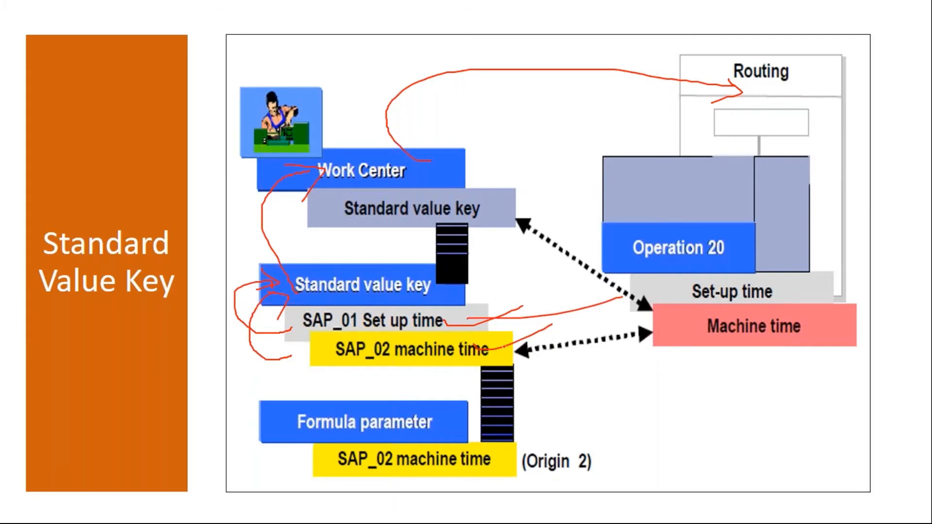
{"action": "left_click_drag", "start_coordinate": [507, 352], "coordinate": [624, 312]}
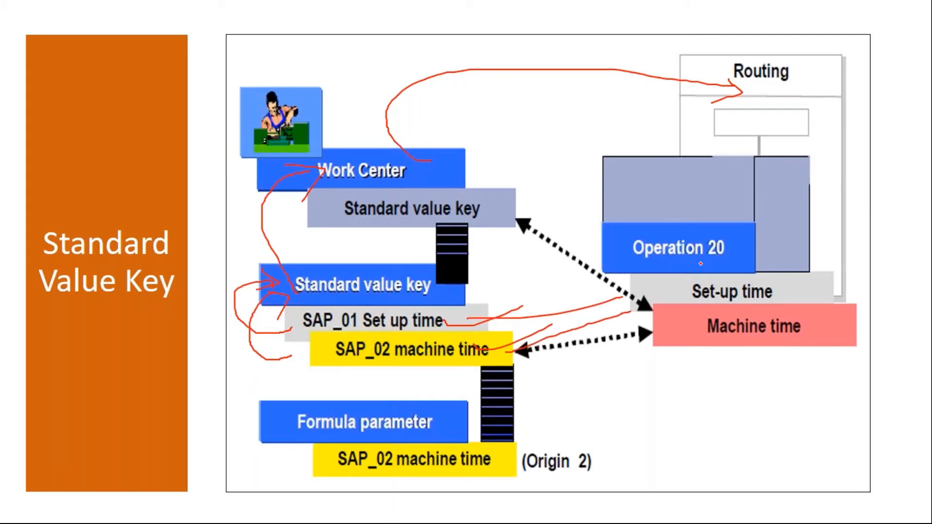
{"action": "mouse_move", "coordinate": [636, 220]}
{"action": "left_mouse_down"}
{"action": "mouse_move", "coordinate": [626, 221]}
{"action": "mouse_move", "coordinate": [684, 370]}
{"action": "mouse_move", "coordinate": [859, 291]}
{"action": "mouse_move", "coordinate": [614, 235]}
{"action": "mouse_move", "coordinate": [675, 370]}
{"action": "mouse_move", "coordinate": [855, 353]}
{"action": "mouse_move", "coordinate": [687, 228]}
{"action": "left_mouse_up"}
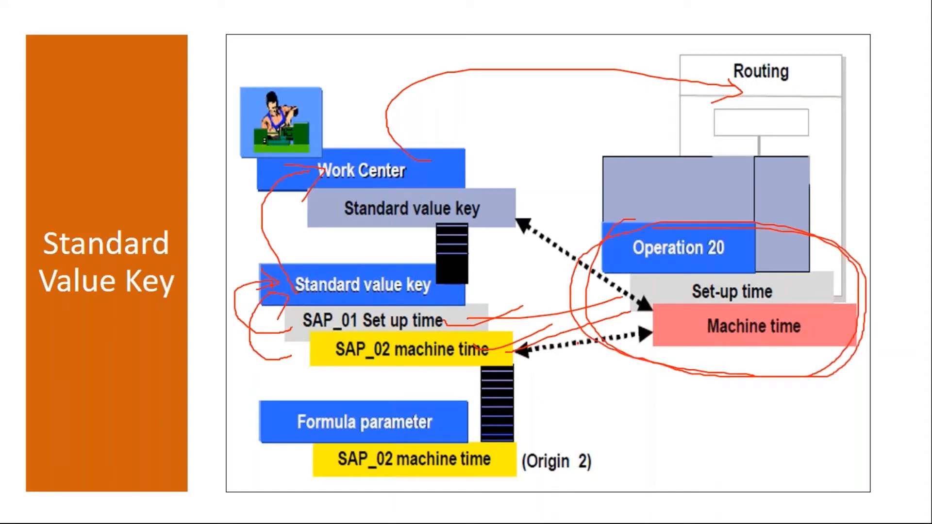
- Erase the ink annotations and advance to the Default values in Work Center slide before ending the slide show
{"action": "key", "text": "e"}
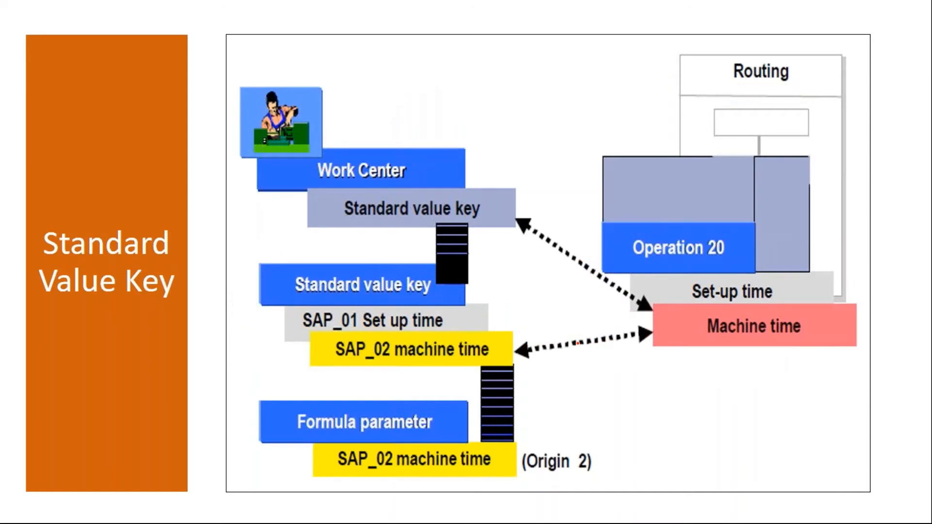
{"action": "key", "text": "Right"}
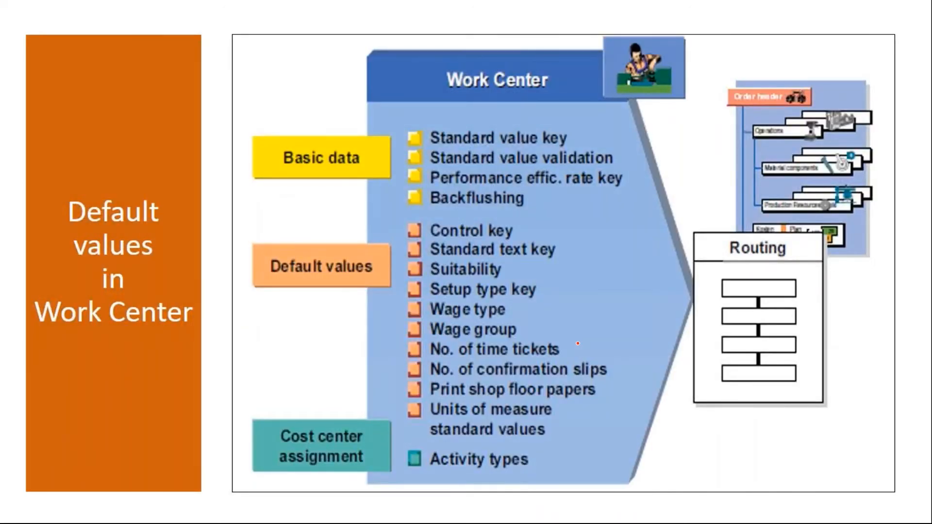
{"action": "key", "text": "Escape"}
- Switch back to the Bottle Washing Machine work center in SAP and display its default values
{"action": "mouse_move", "coordinate": [249, 509]}
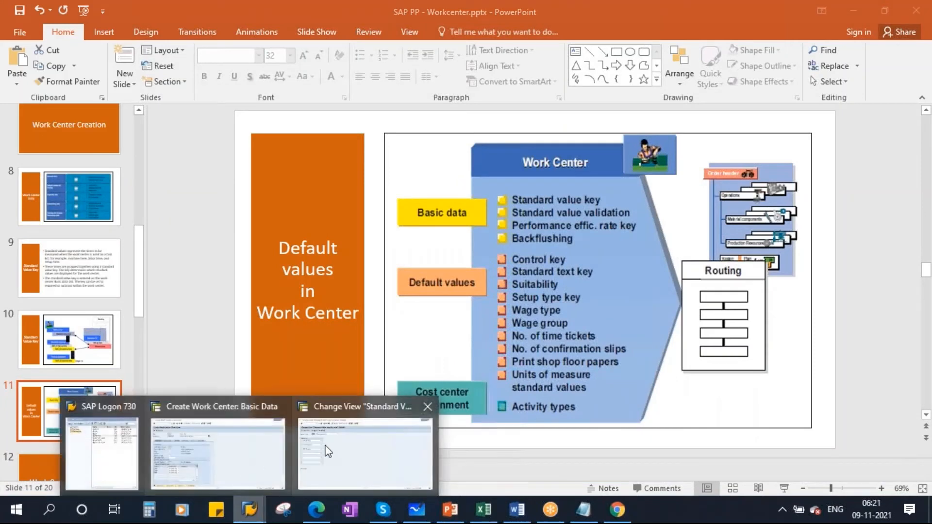
{"action": "left_click", "coordinate": [255, 443]}
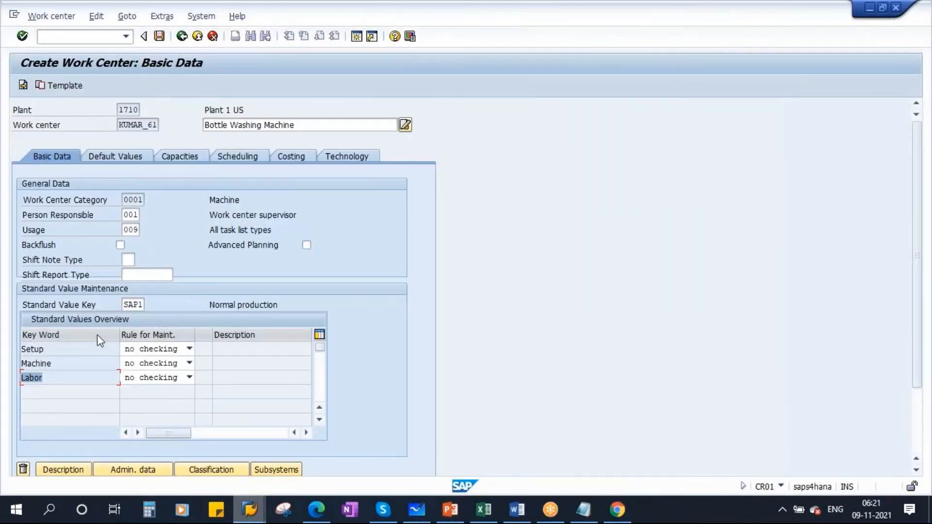
{"action": "left_click", "coordinate": [130, 153]}
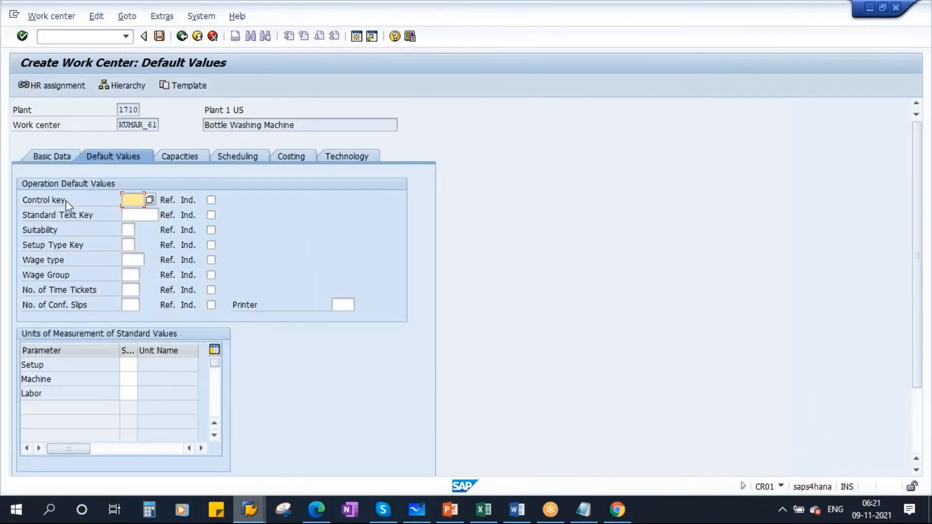
- Set the default control key to PP01 (In-house production) from the list of available keys and highlight the work center identifier
{"action": "left_click", "coordinate": [150, 199]}
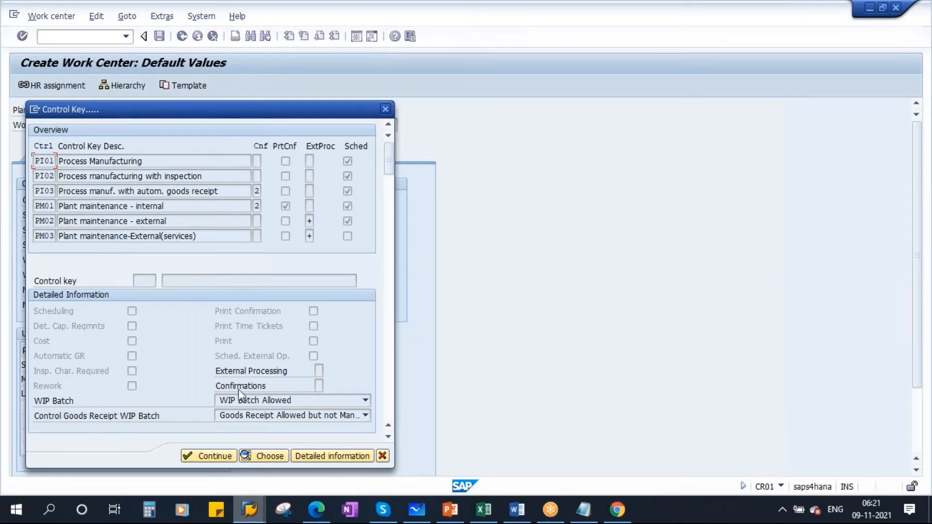
{"action": "left_click", "coordinate": [390, 213]}
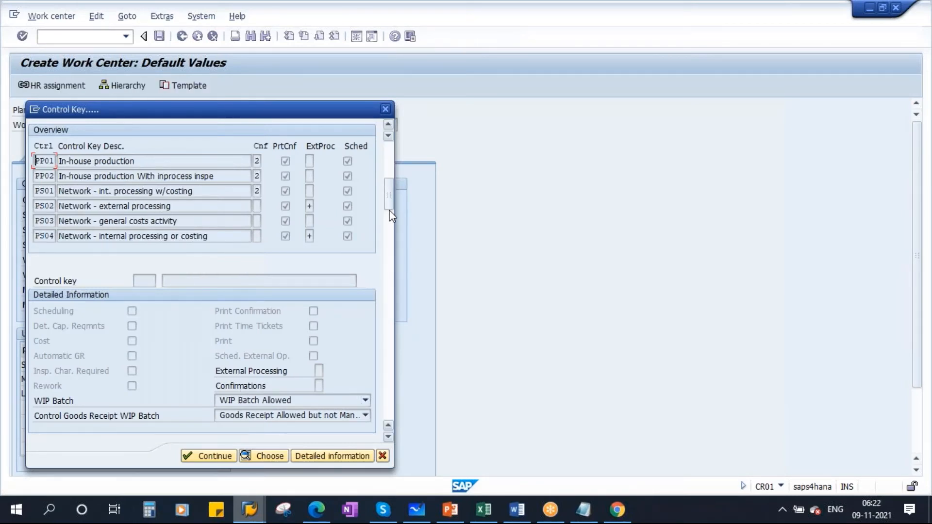
{"action": "left_click", "coordinate": [49, 162]}
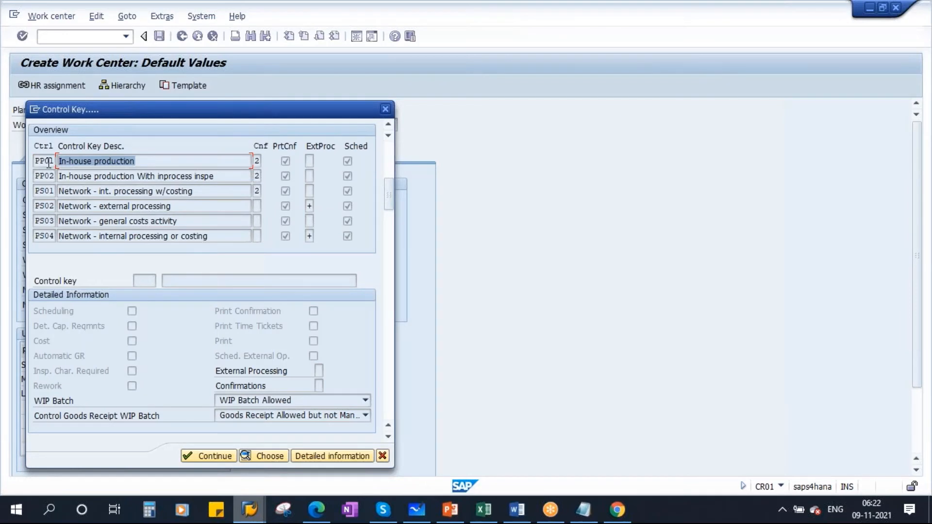
{"action": "double_click", "coordinate": [49, 162]}
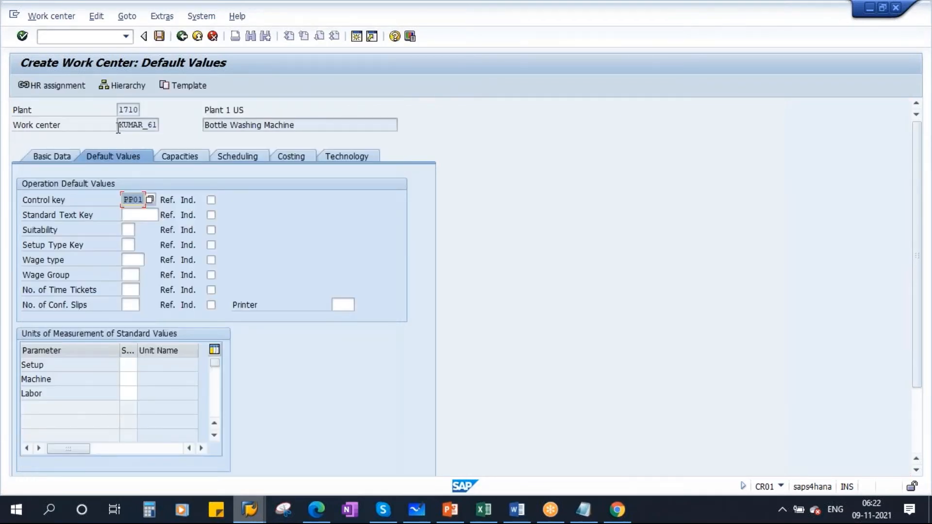
{"action": "left_click_drag", "start_coordinate": [118, 125], "coordinate": [185, 124]}
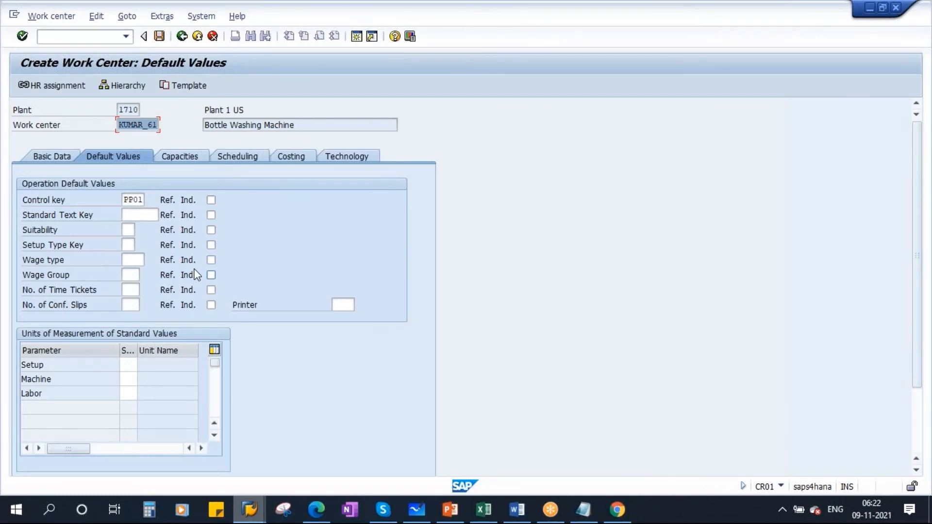
- Look up PP01 (In-house production) in the list of available control keys and close the list without choosing a key
{"action": "left_click", "coordinate": [134, 199]}
{"action": "left_click", "coordinate": [150, 200]}
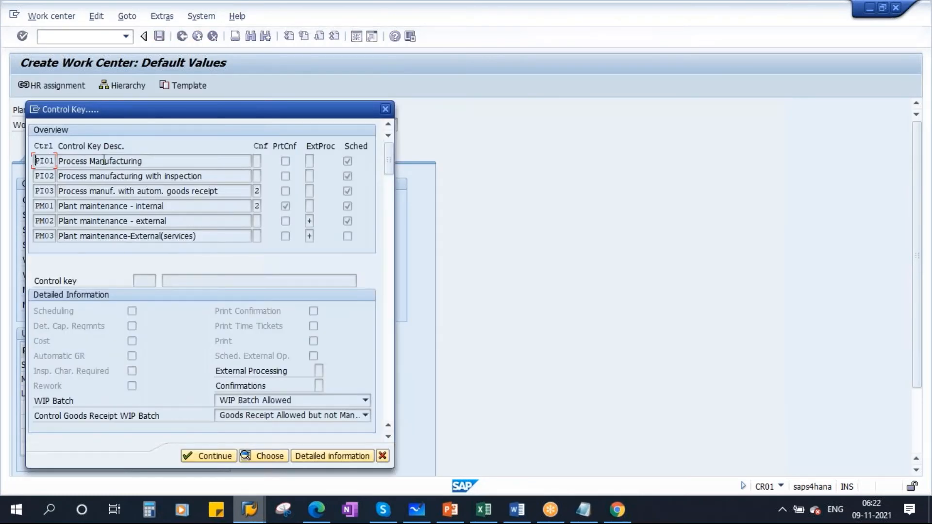
{"action": "scroll", "coordinate": [74, 207], "scroll_direction": "down", "scroll_amount": 2}
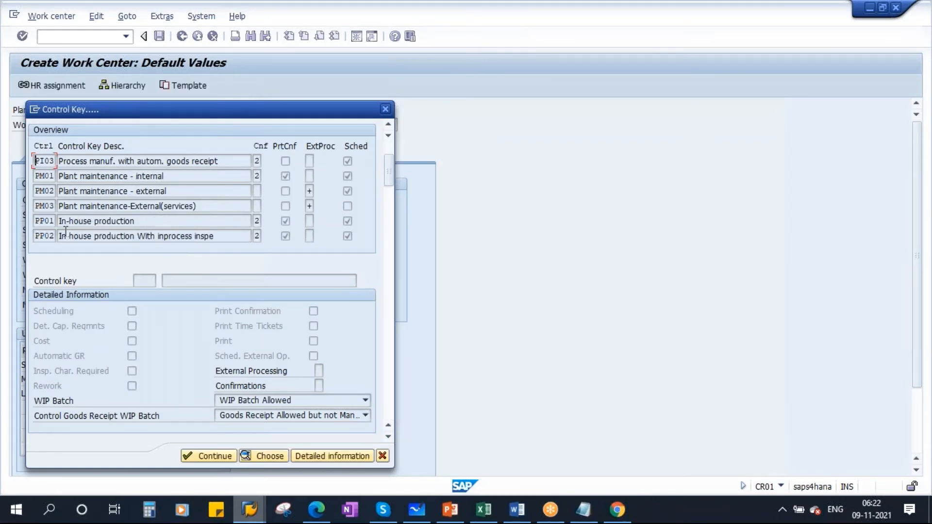
{"action": "left_click", "coordinate": [172, 224]}
{"action": "left_click_drag", "start_coordinate": [173, 225], "coordinate": [24, 224]}
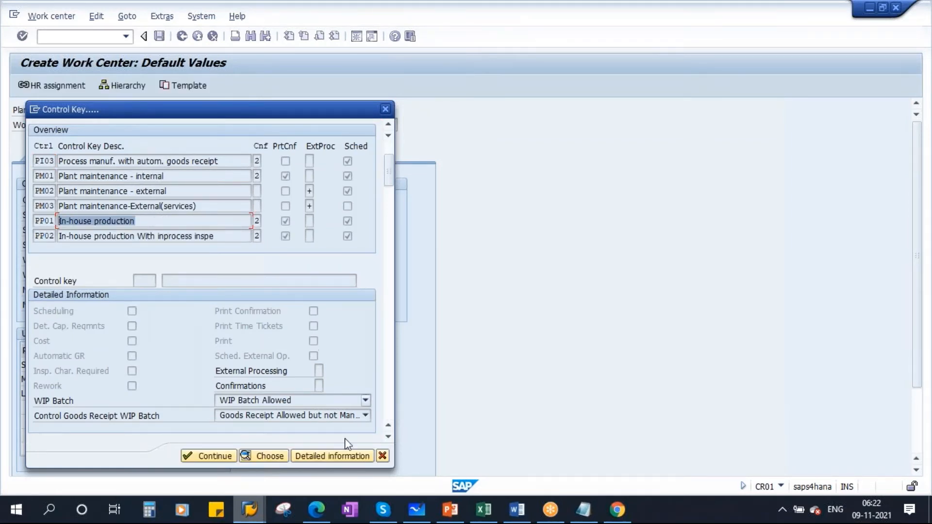
{"action": "left_click", "coordinate": [385, 458]}
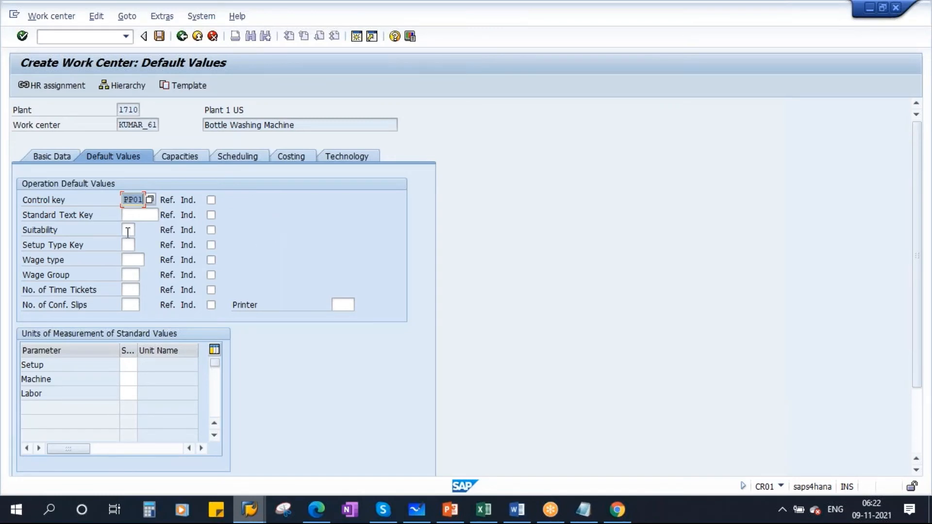
{"action": "left_click", "coordinate": [133, 216]}
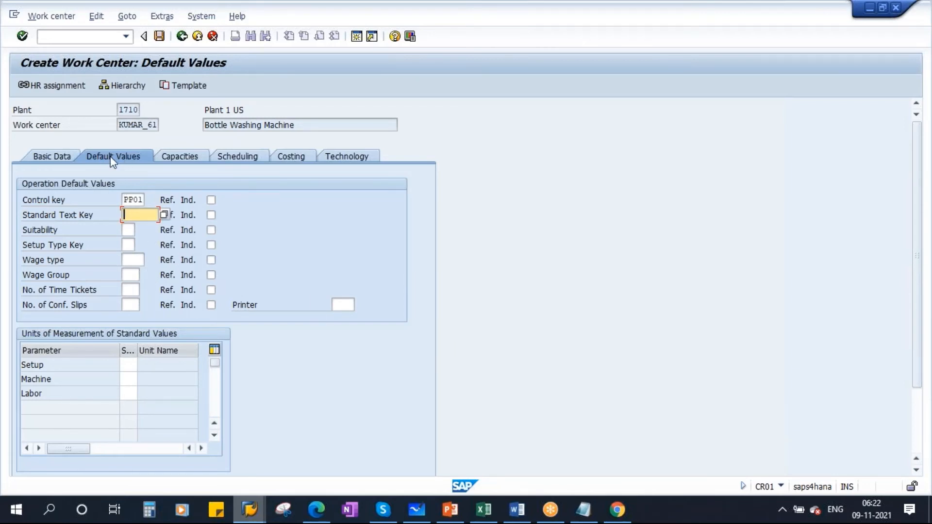
- Switch to PowerPoint, present the Default values in Work Center slide, and ink a box around the default values list with a tick on Default values
{"action": "left_click", "coordinate": [450, 518]}
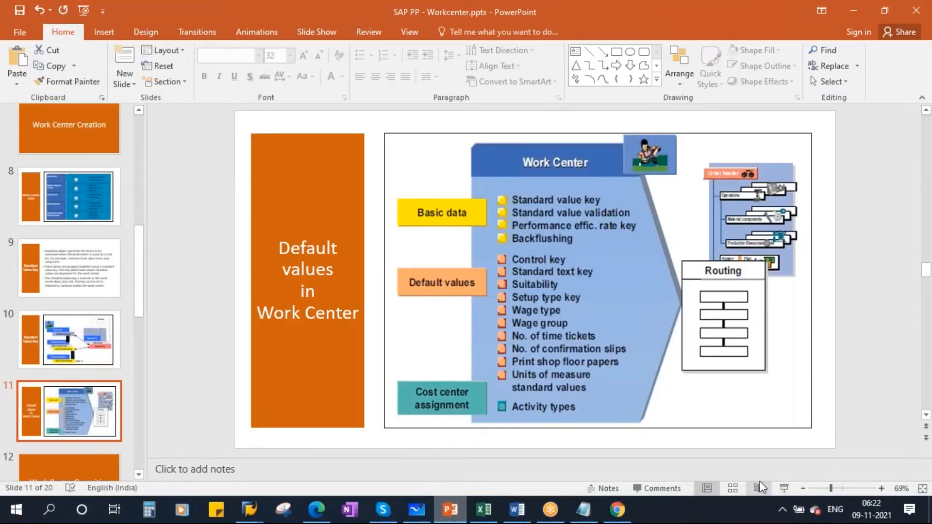
{"action": "left_click", "coordinate": [783, 488]}
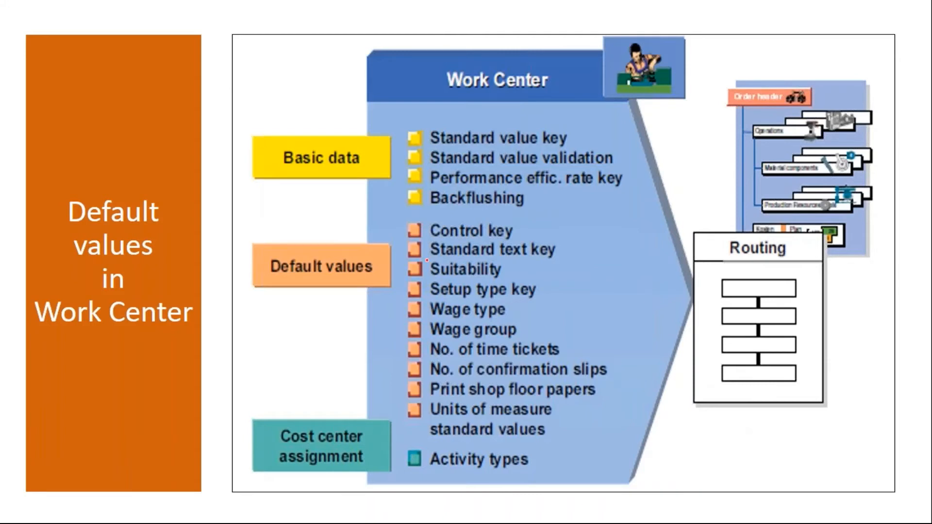
{"action": "mouse_move", "coordinate": [399, 219]}
{"action": "left_mouse_down"}
{"action": "mouse_move", "coordinate": [398, 412]}
{"action": "mouse_move", "coordinate": [412, 423]}
{"action": "mouse_move", "coordinate": [591, 423]}
{"action": "mouse_move", "coordinate": [639, 311]}
{"action": "mouse_move", "coordinate": [593, 222]}
{"action": "mouse_move", "coordinate": [405, 224]}
{"action": "left_mouse_up"}
{"action": "left_click_drag", "start_coordinate": [272, 256], "coordinate": [346, 234]}
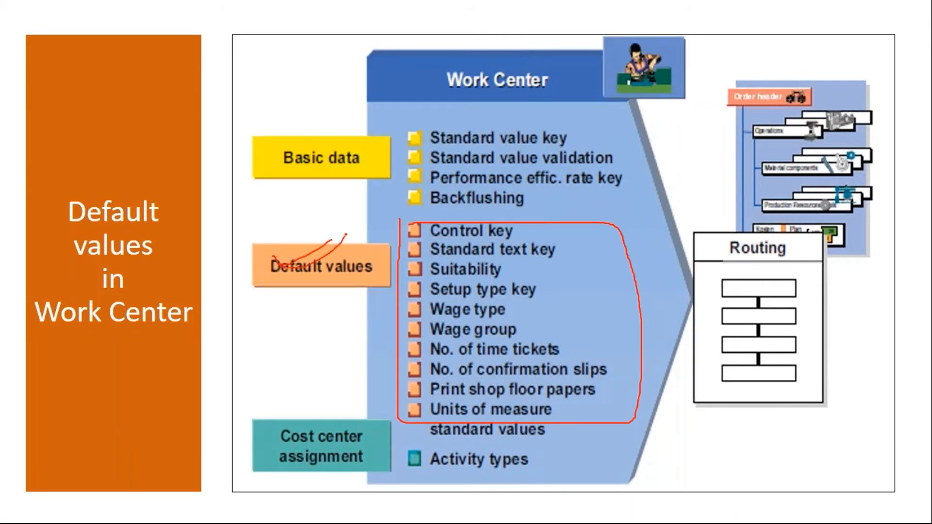
- Ink arrows from Work Center and its bracketed default values to Routing, and circle Default values and the Routing diagram
{"action": "mouse_move", "coordinate": [522, 60]}
{"action": "left_mouse_down"}
{"action": "mouse_move", "coordinate": [747, 253]}
{"action": "mouse_move", "coordinate": [697, 268]}
{"action": "left_mouse_up"}
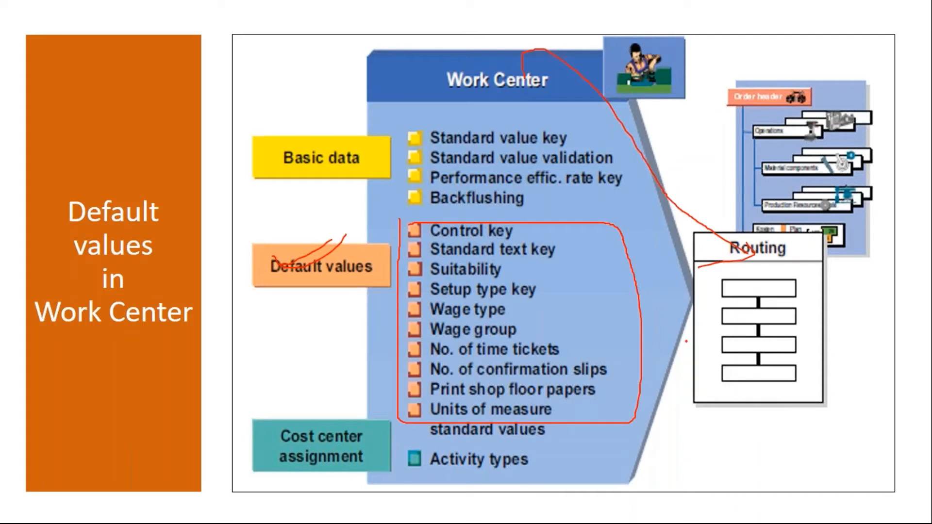
{"action": "mouse_move", "coordinate": [578, 237]}
{"action": "left_mouse_down"}
{"action": "mouse_move", "coordinate": [602, 347]}
{"action": "mouse_move", "coordinate": [566, 410]}
{"action": "left_mouse_up"}
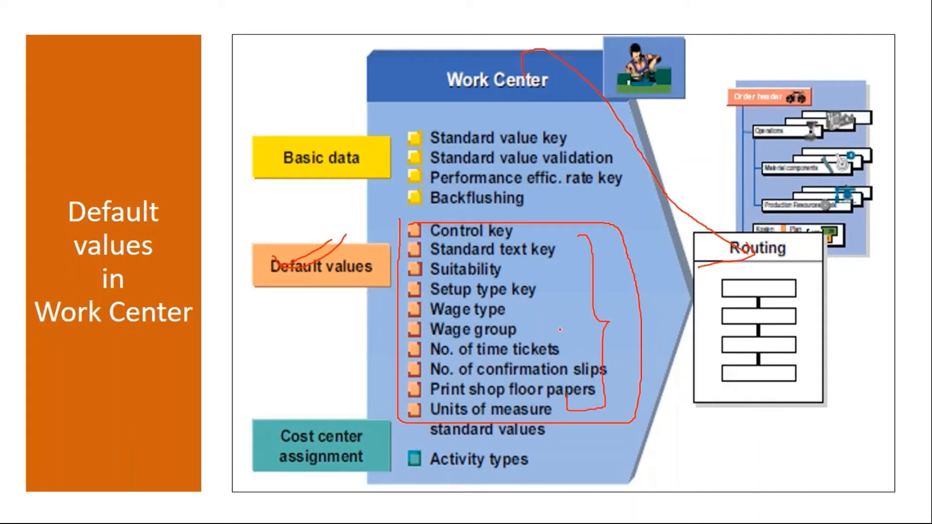
{"action": "mouse_move", "coordinate": [559, 310]}
{"action": "left_mouse_down"}
{"action": "mouse_move", "coordinate": [664, 307]}
{"action": "mouse_move", "coordinate": [740, 291]}
{"action": "mouse_move", "coordinate": [735, 300]}
{"action": "left_mouse_up"}
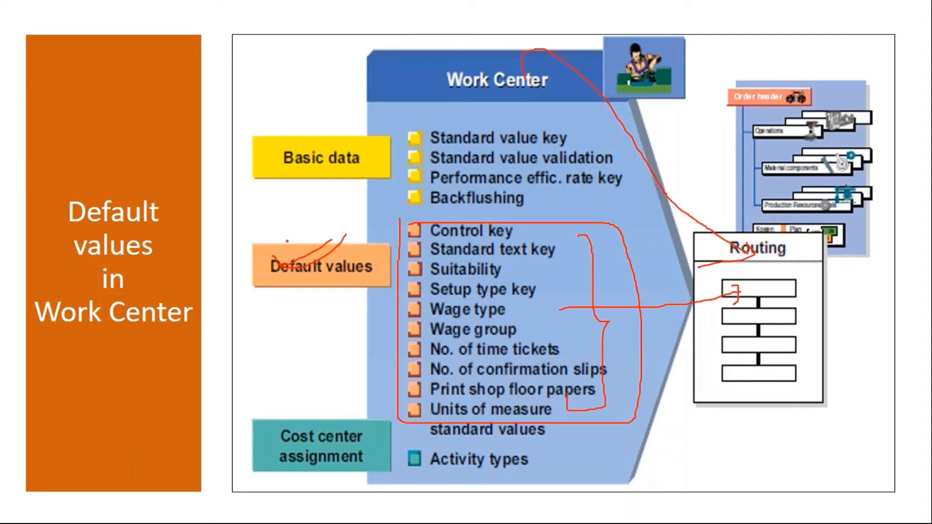
{"action": "mouse_move", "coordinate": [264, 229]}
{"action": "left_mouse_down"}
{"action": "mouse_move", "coordinate": [329, 318]}
{"action": "mouse_move", "coordinate": [351, 225]}
{"action": "mouse_move", "coordinate": [265, 226]}
{"action": "left_mouse_up"}
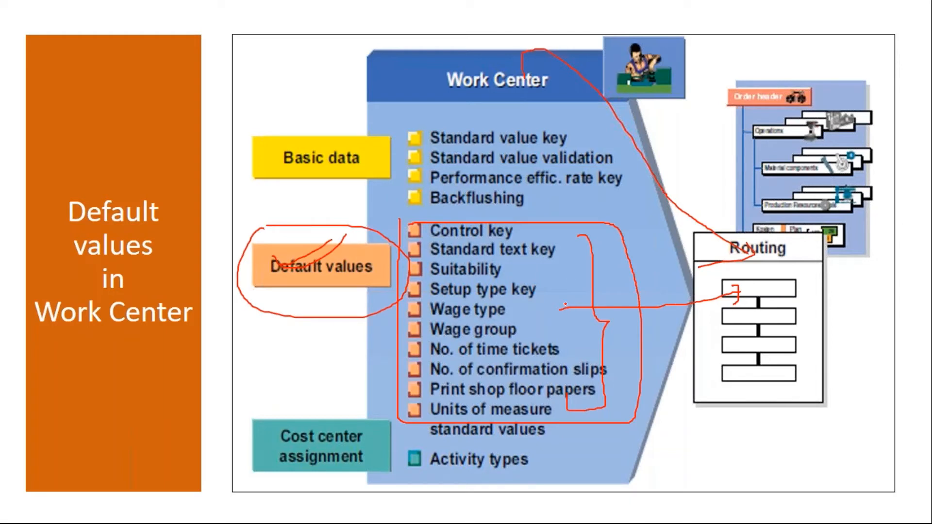
{"action": "mouse_move", "coordinate": [563, 302]}
{"action": "left_mouse_down"}
{"action": "mouse_move", "coordinate": [749, 301]}
{"action": "mouse_move", "coordinate": [721, 320]}
{"action": "left_mouse_up"}
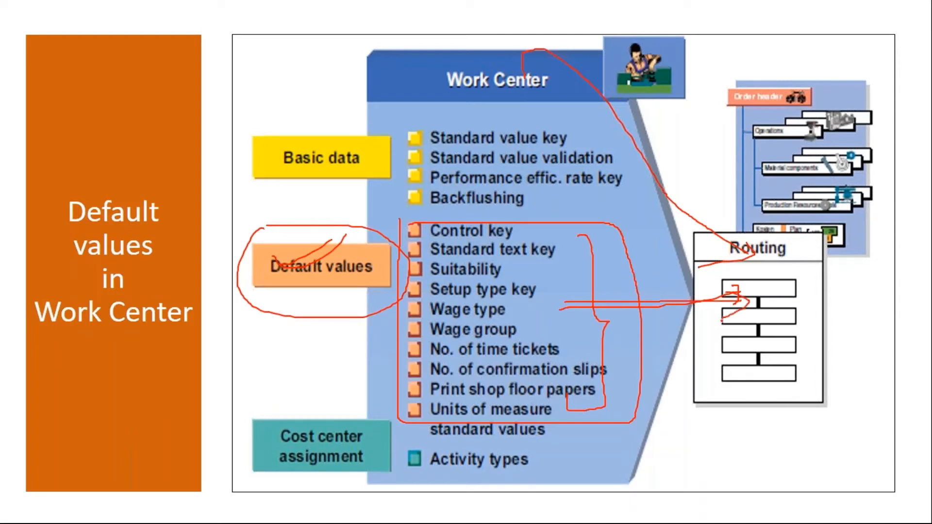
{"action": "mouse_move", "coordinate": [700, 229]}
{"action": "left_mouse_down"}
{"action": "mouse_move", "coordinate": [703, 402]}
{"action": "mouse_move", "coordinate": [844, 262]}
{"action": "mouse_move", "coordinate": [660, 331]}
{"action": "mouse_move", "coordinate": [860, 287]}
{"action": "mouse_move", "coordinate": [749, 253]}
{"action": "left_mouse_up"}
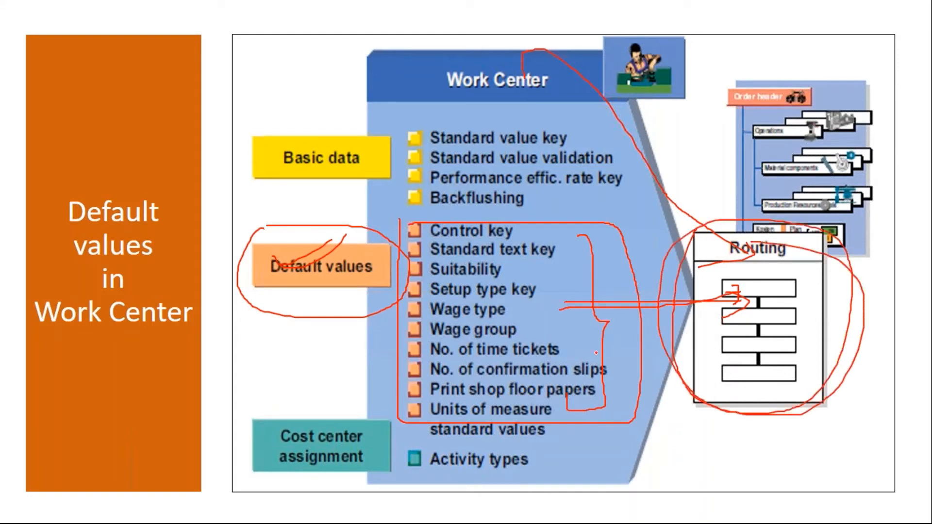
- Erase the ink annotations, end the slide show and switch back to the Bottle Washing Machine work center in SAP
{"action": "key", "text": "e"}
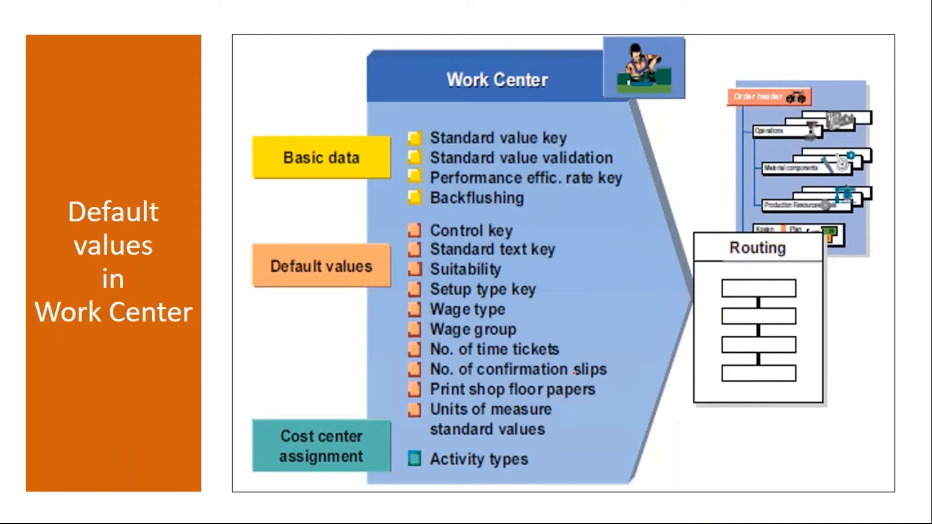
{"action": "key", "text": "Escape"}
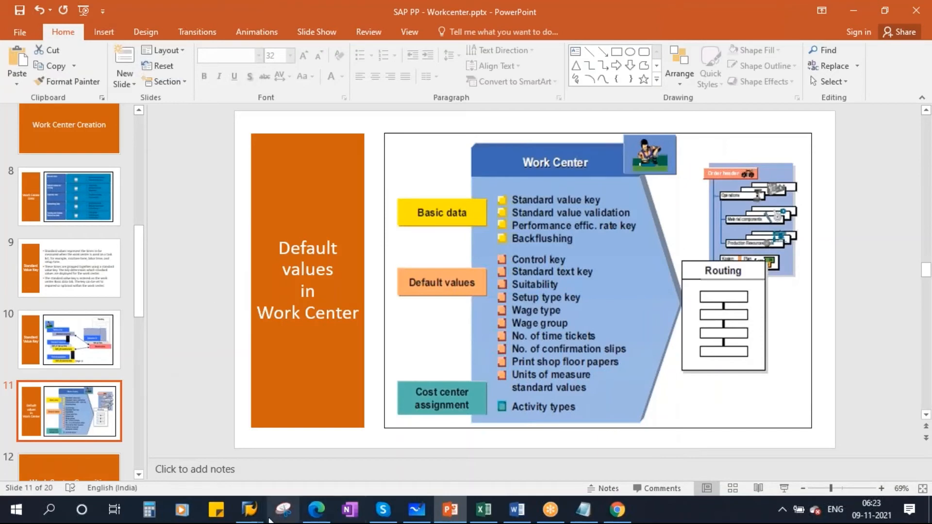
{"action": "mouse_move", "coordinate": [249, 510]}
{"action": "left_click", "coordinate": [243, 436]}
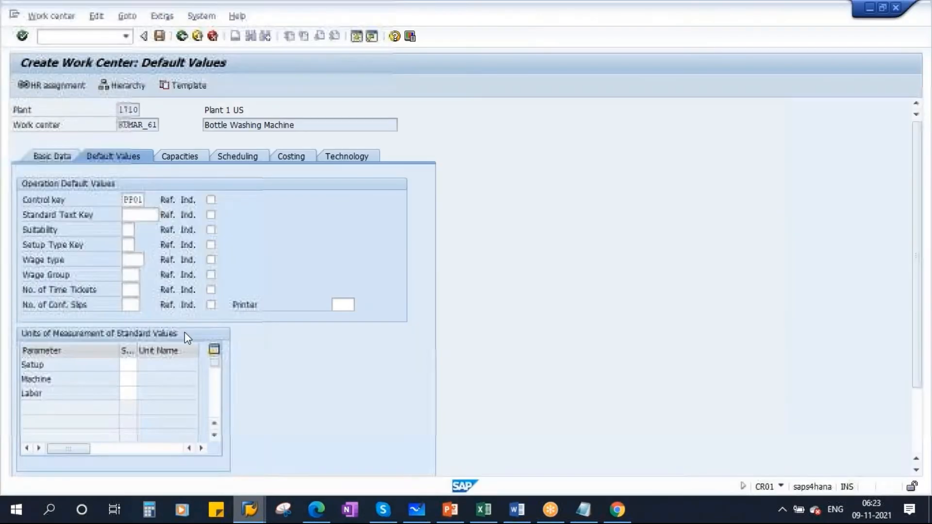
- Compare the Setup, Machine and Labor parameters in the default values with the key words in the standard values overview of the basic data
{"action": "left_click", "coordinate": [131, 365]}
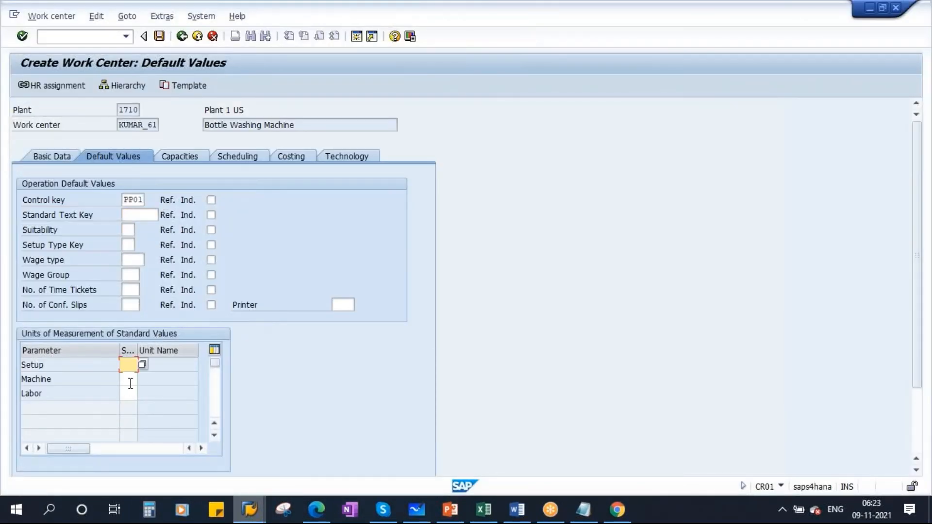
{"action": "left_click", "coordinate": [129, 381]}
{"action": "left_click", "coordinate": [129, 396]}
{"action": "left_click_drag", "start_coordinate": [52, 367], "coordinate": [6, 392]}
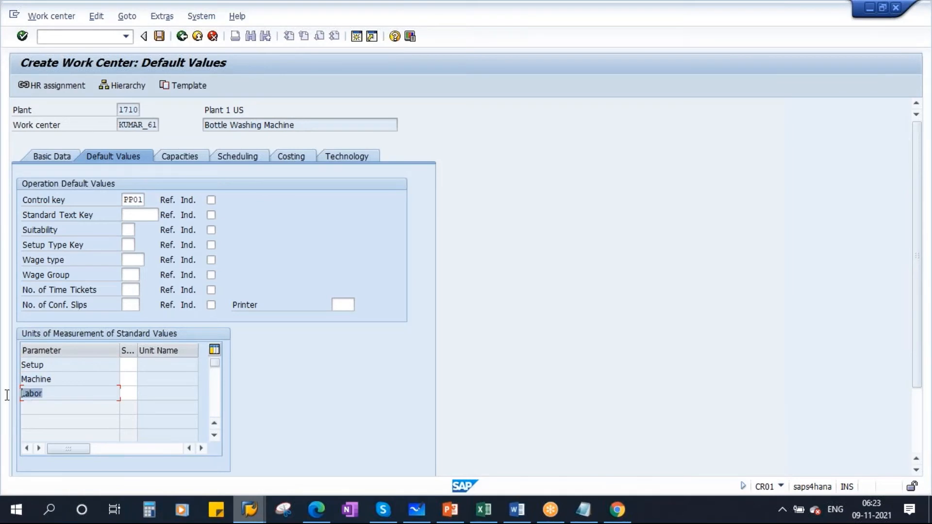
{"action": "left_click", "coordinate": [57, 158]}
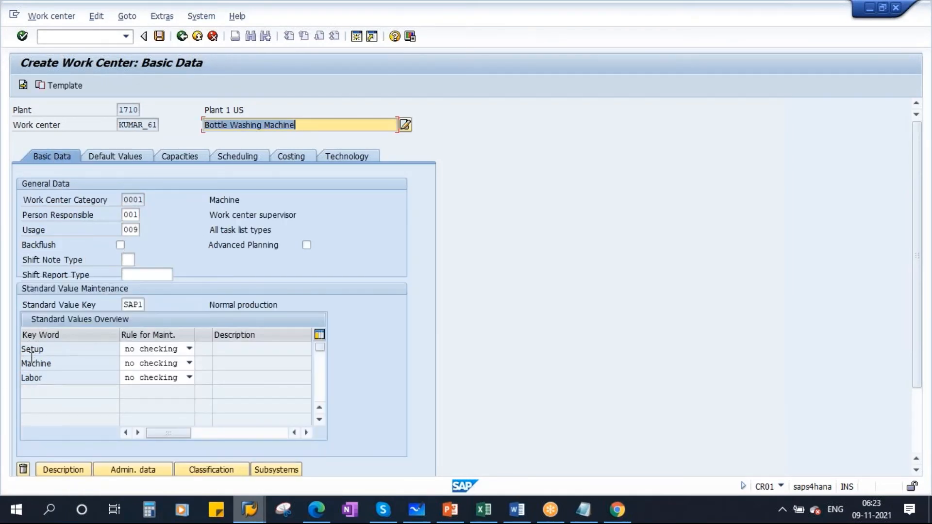
{"action": "left_click_drag", "start_coordinate": [52, 349], "coordinate": [6, 383]}
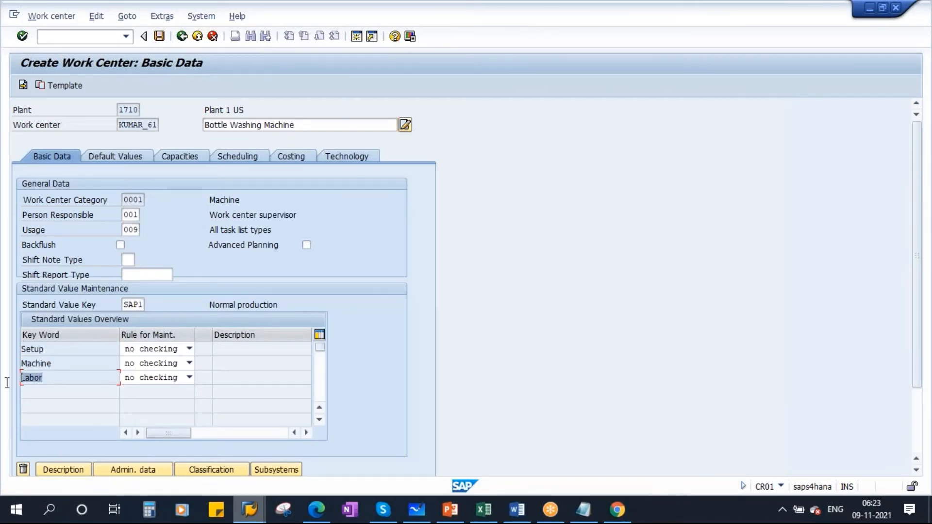
{"action": "left_click", "coordinate": [124, 158]}
{"action": "left_click_drag", "start_coordinate": [47, 364], "coordinate": [7, 394]}
- Set the units of measurement for the Setup, Machine and Labor standard values to HR (Hours)
{"action": "left_click", "coordinate": [129, 367]}
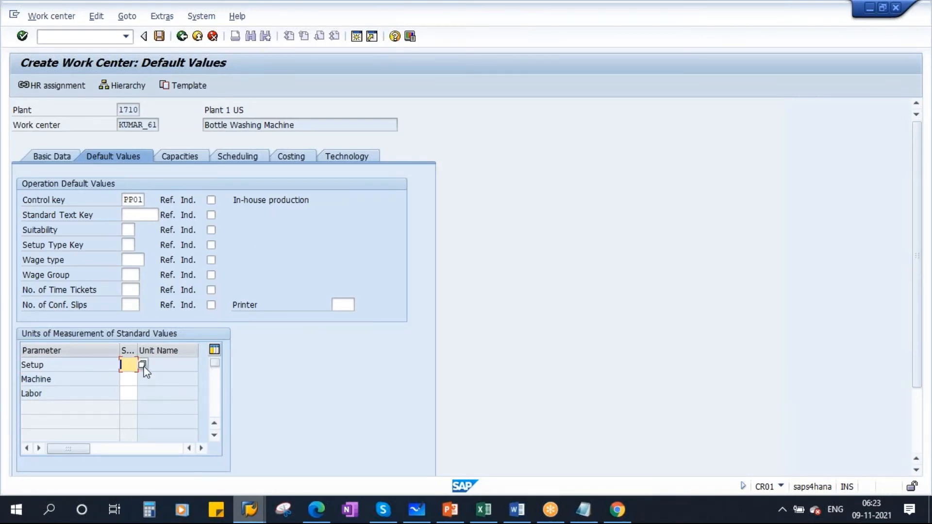
{"action": "left_click", "coordinate": [142, 366]}
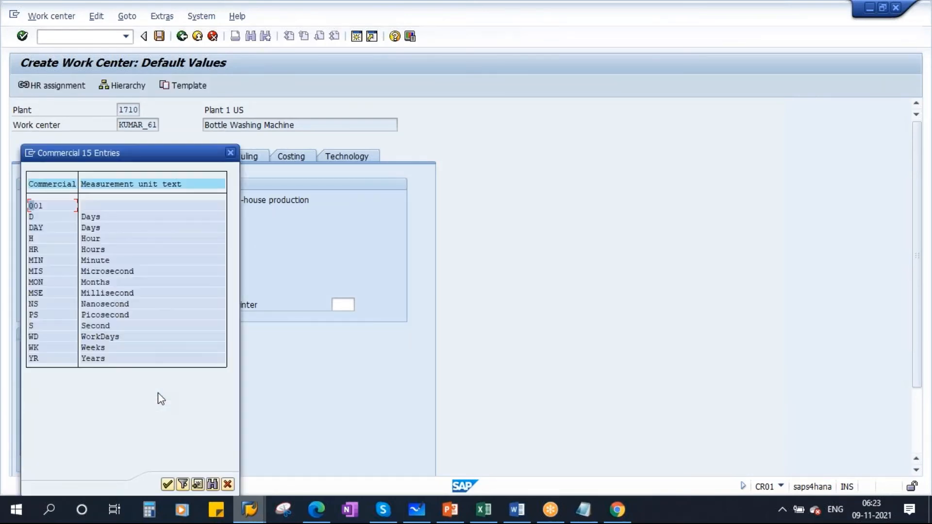
{"action": "double_click", "coordinate": [95, 249]}
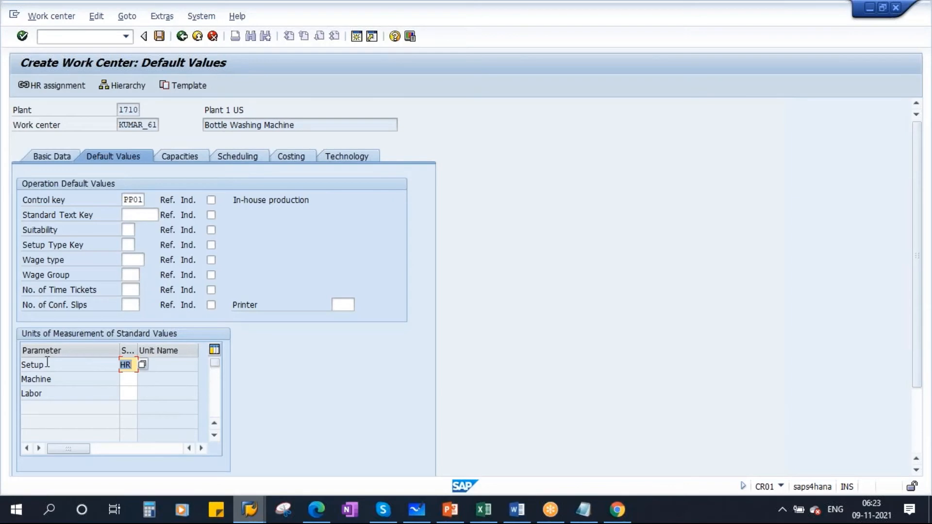
{"action": "left_click", "coordinate": [128, 379]}
{"action": "left_click", "coordinate": [142, 379]}
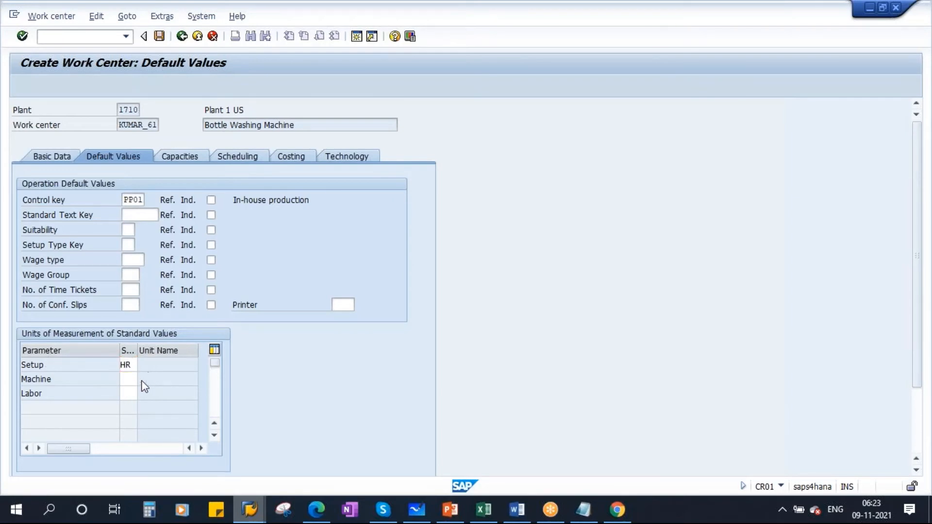
{"action": "double_click", "coordinate": [94, 251]}
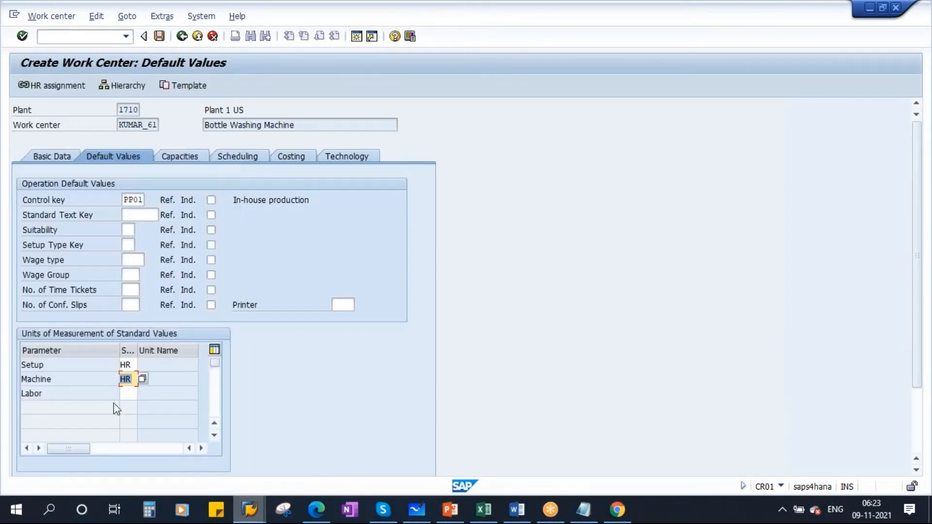
{"action": "left_click", "coordinate": [127, 394]}
{"action": "left_click", "coordinate": [142, 393]}
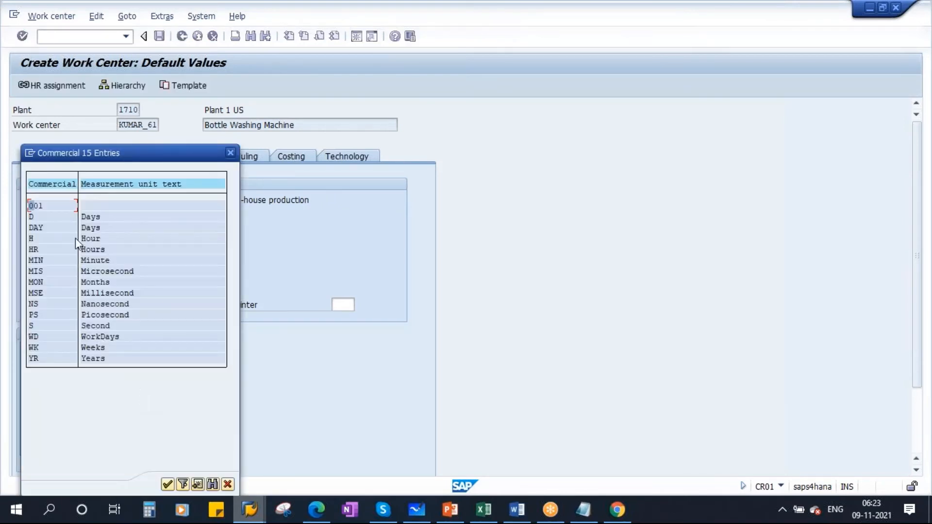
{"action": "double_click", "coordinate": [89, 248]}
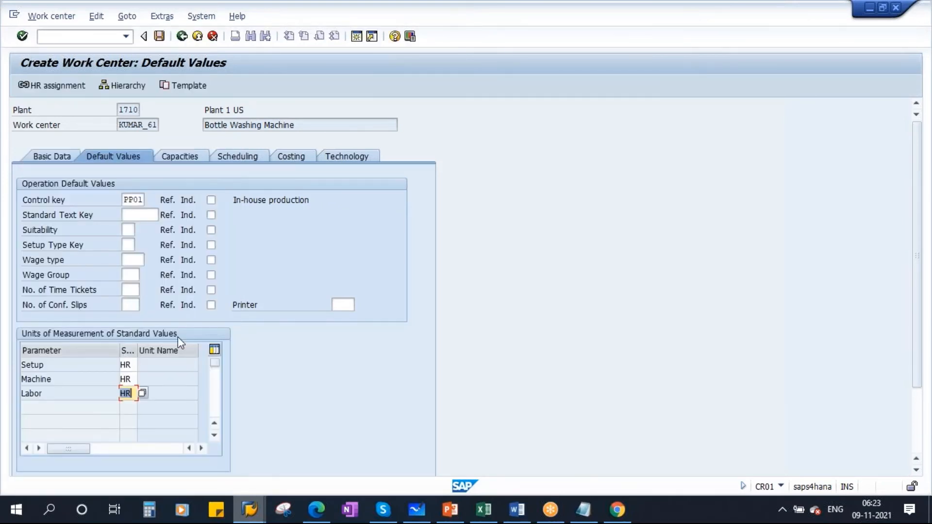
- Display the work center's capacity overview, then switch to PowerPoint and open the Work Center Capacity slide
{"action": "left_click", "coordinate": [180, 157]}
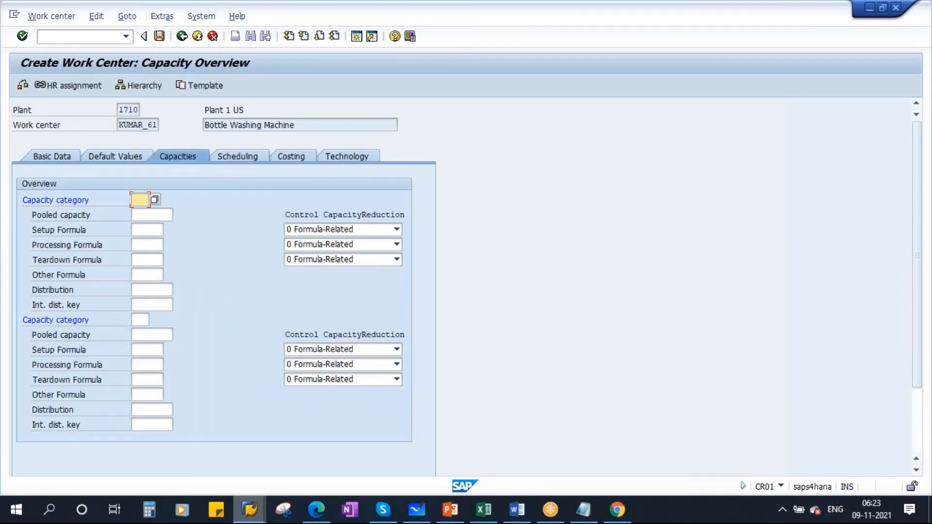
{"action": "left_click", "coordinate": [449, 511]}
{"action": "scroll", "coordinate": [68, 340], "scroll_direction": "down", "scroll_amount": 2}
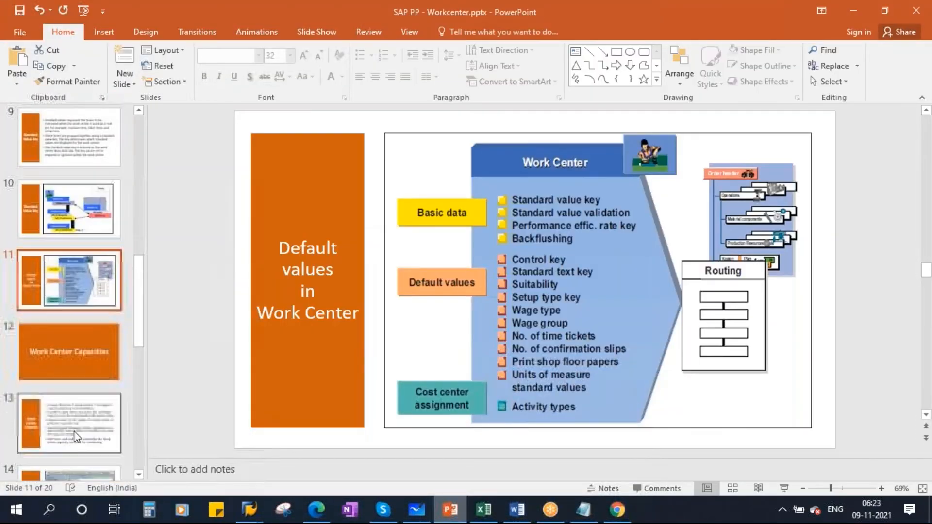
{"action": "left_click", "coordinate": [74, 354]}
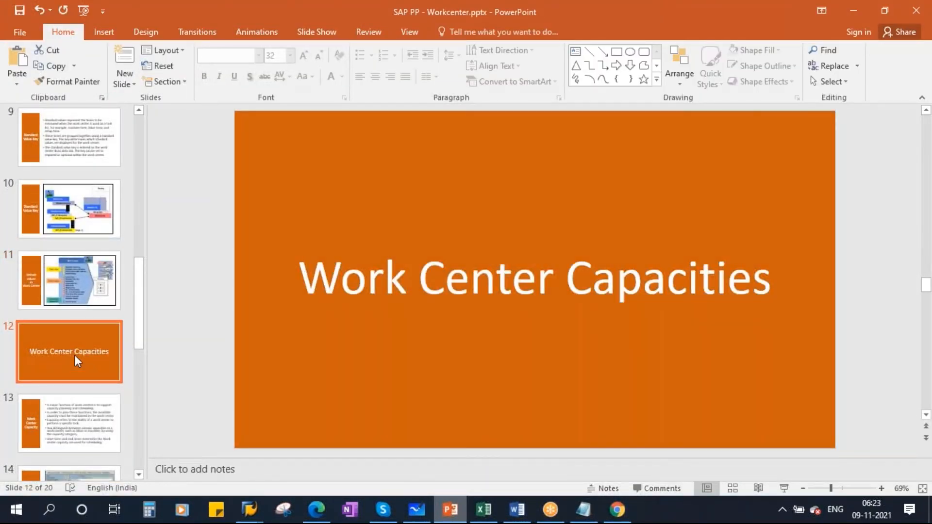
{"action": "scroll", "coordinate": [68, 338], "scroll_direction": "down", "scroll_amount": 2}
{"action": "left_click", "coordinate": [80, 345]}
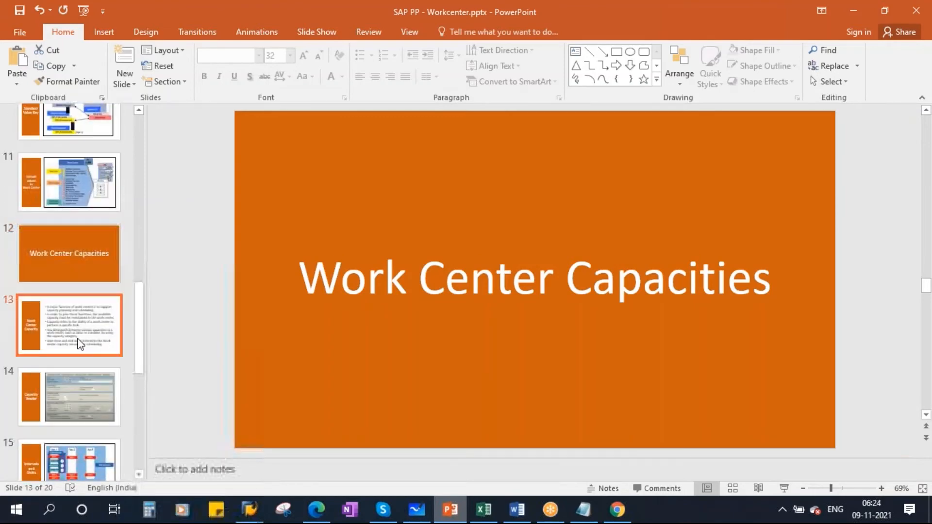
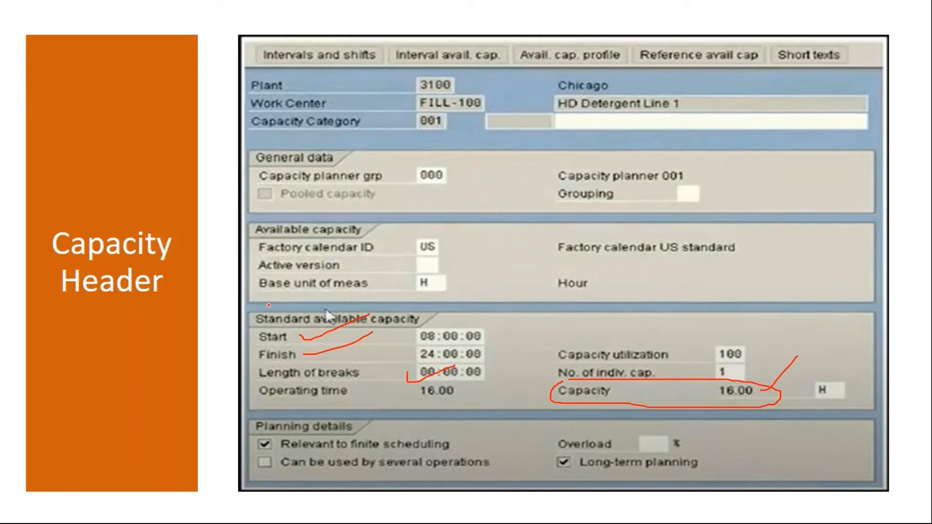
- Circle the Standard available capacity section on the Capacity Header slide in ink and erase all ink annotations
{"action": "mouse_move", "coordinate": [269, 305]}
{"action": "left_mouse_down"}
{"action": "mouse_move", "coordinate": [242, 362]}
{"action": "mouse_move", "coordinate": [538, 407]}
{"action": "mouse_move", "coordinate": [807, 420]}
{"action": "mouse_move", "coordinate": [880, 334]}
{"action": "mouse_move", "coordinate": [619, 304]}
{"action": "mouse_move", "coordinate": [256, 307]}
{"action": "left_mouse_up"}
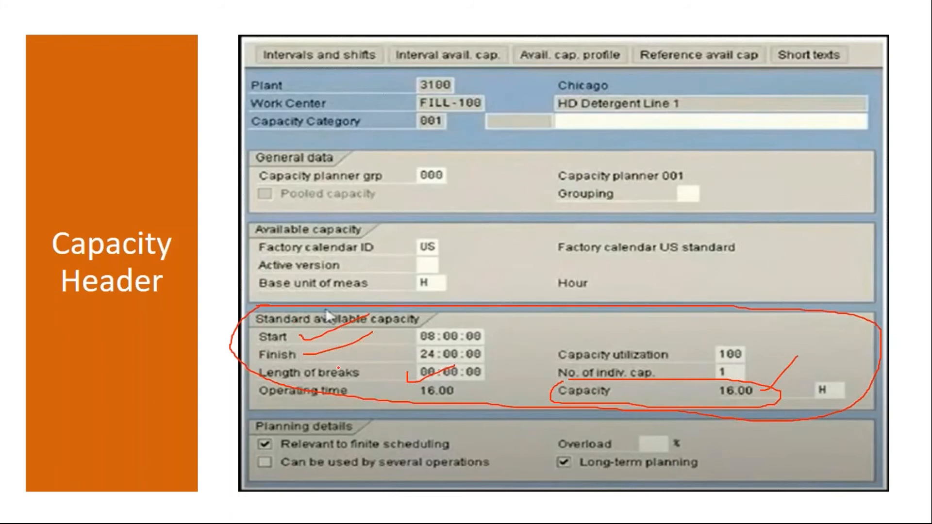
{"action": "key", "text": "e"}
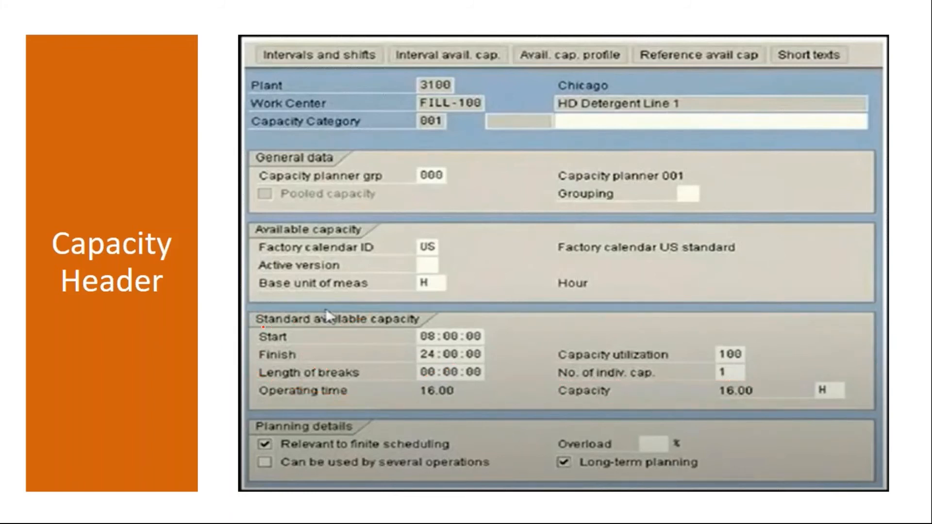
- Mark the Standard available capacity heading on the Capacity Header slide, end the slide show and switch to the SAP Create Work Center window
{"action": "left_click_drag", "start_coordinate": [255, 326], "coordinate": [422, 324]}
{"action": "key", "text": "Escape"}
{"action": "mouse_move", "coordinate": [249, 509]}
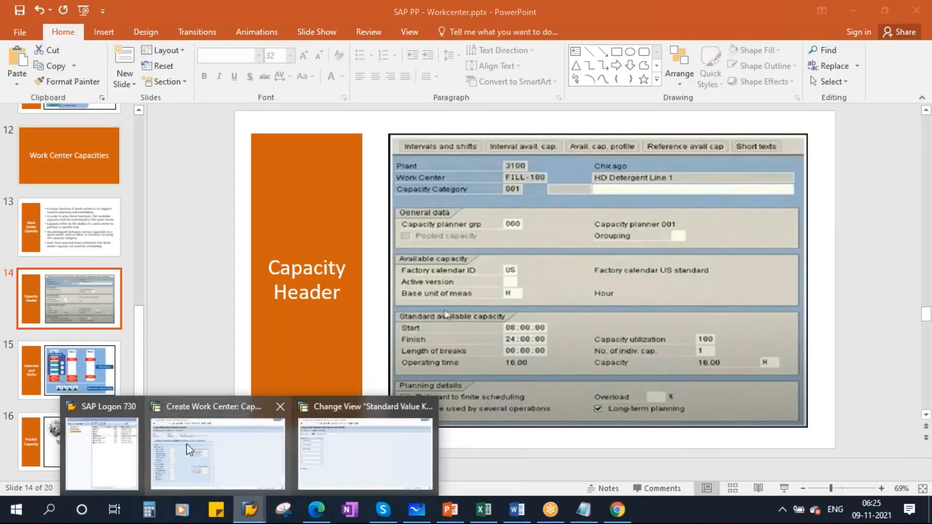
{"action": "left_click", "coordinate": [186, 444]}
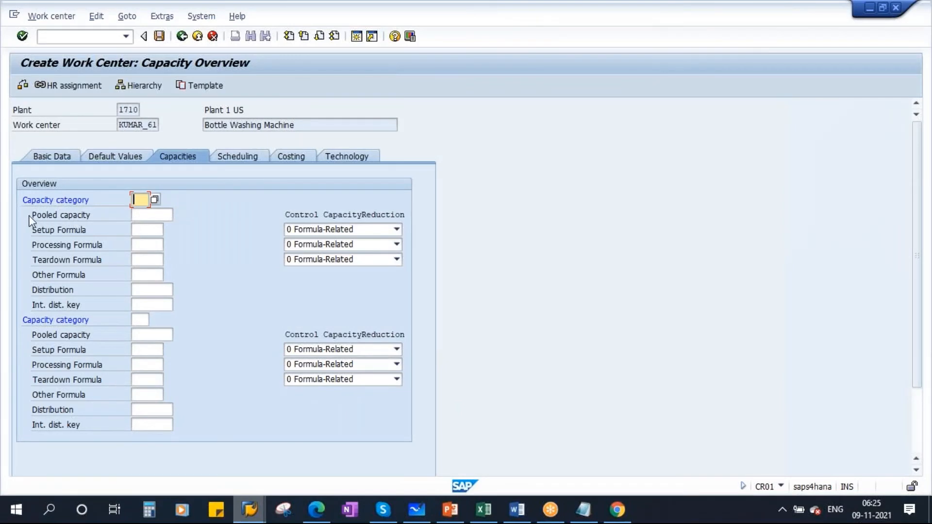
- Assign capacity category 001 (Machine) to the work center and open its capacity header
{"action": "left_click", "coordinate": [154, 199]}
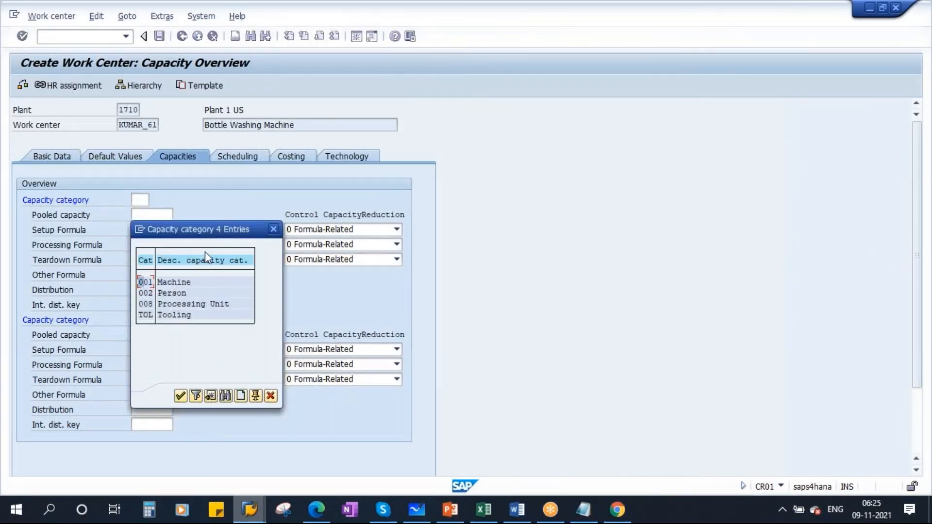
{"action": "double_click", "coordinate": [176, 287]}
{"action": "key", "text": "Return"}
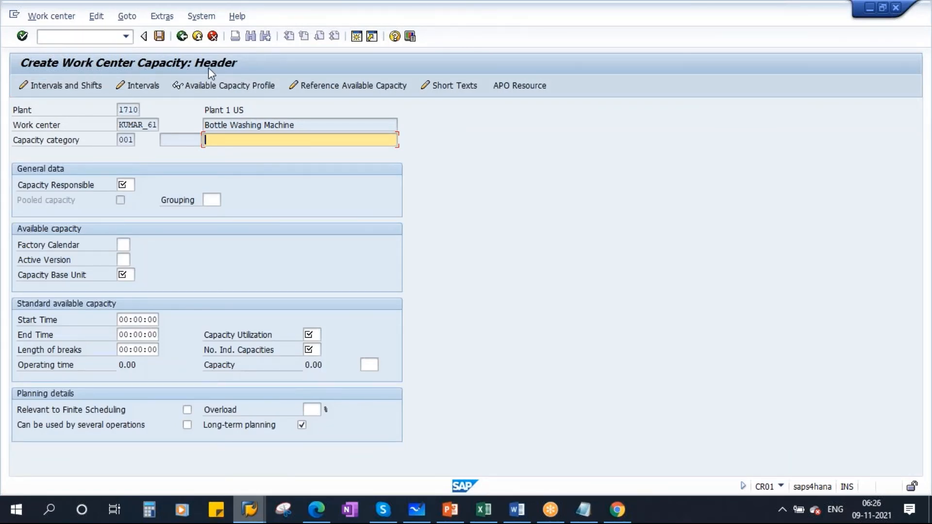
- Enter "Bottle Washing Machine" as the capacity description and set Capacity Responsible to A (Planner Group A)
{"action": "left_click", "coordinate": [298, 126]}
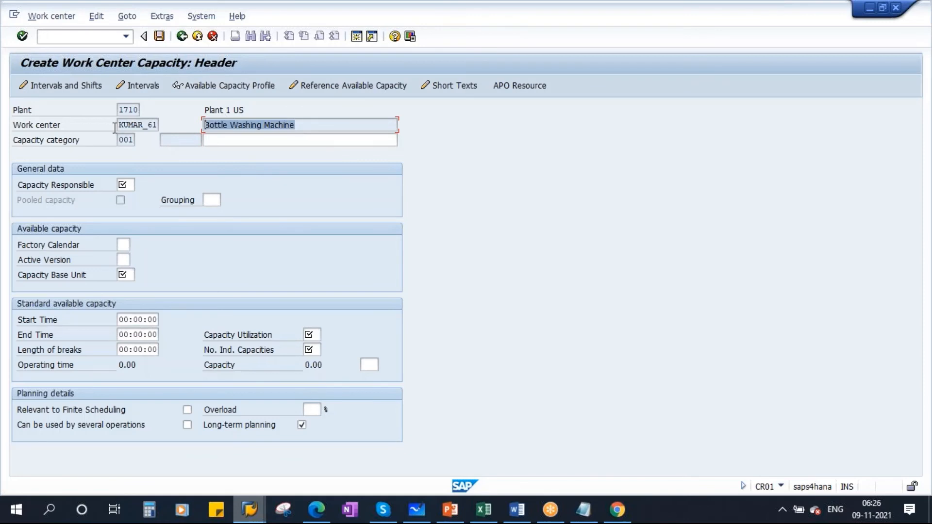
{"action": "left_click", "coordinate": [226, 144]}
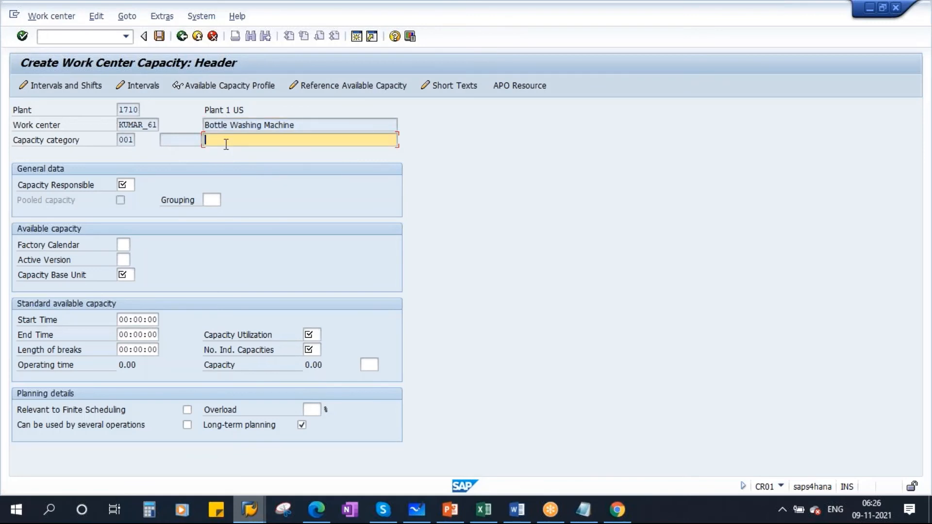
{"action": "type", "text": "Bottle Washing Machine"}
{"action": "left_click", "coordinate": [125, 186]}
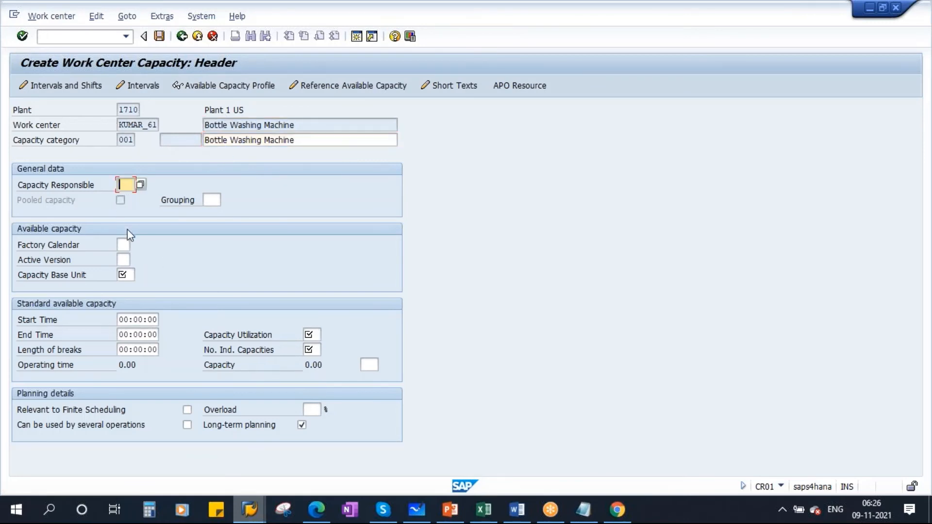
{"action": "left_click", "coordinate": [141, 185]}
{"action": "left_click", "coordinate": [177, 278]}
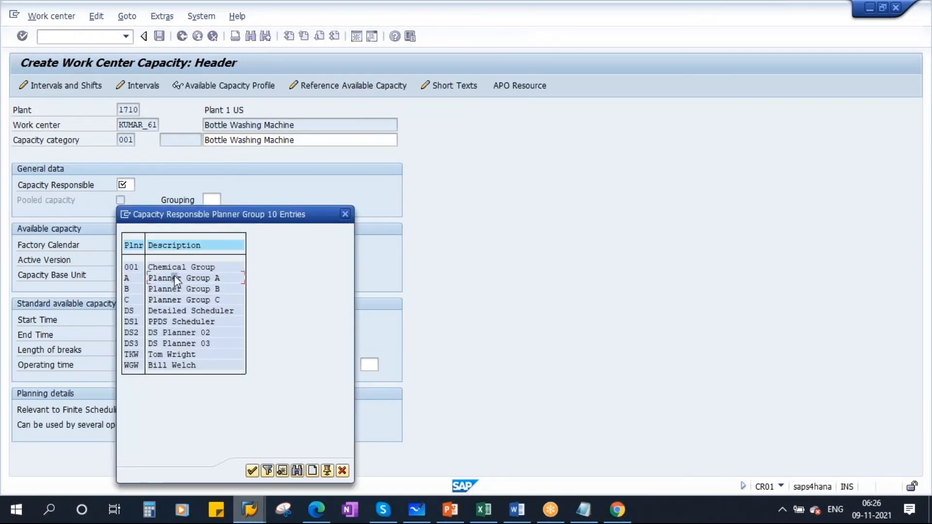
{"action": "double_click", "coordinate": [175, 278]}
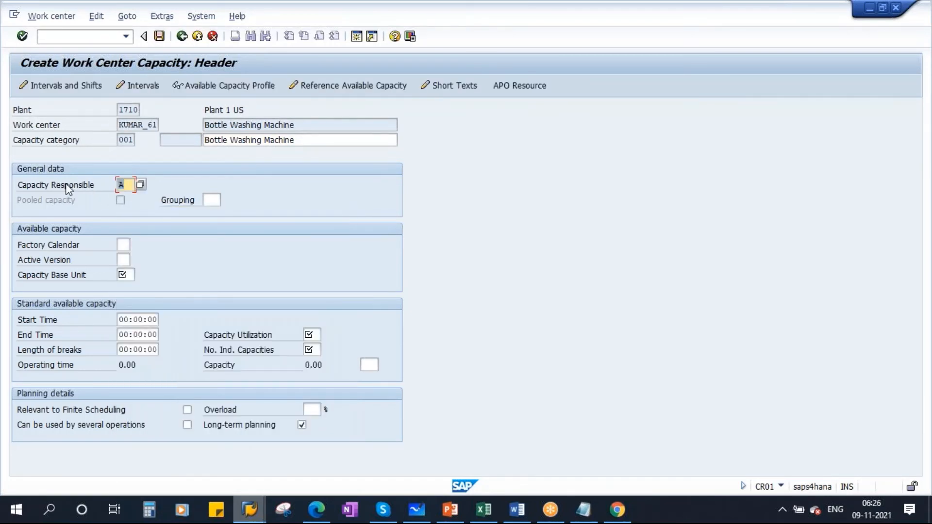
- Switch to the course syllabus in Word, highlight Capacity Planning under Production Order Execution, and return to the SAP capacity header
{"action": "left_click", "coordinate": [518, 509]}
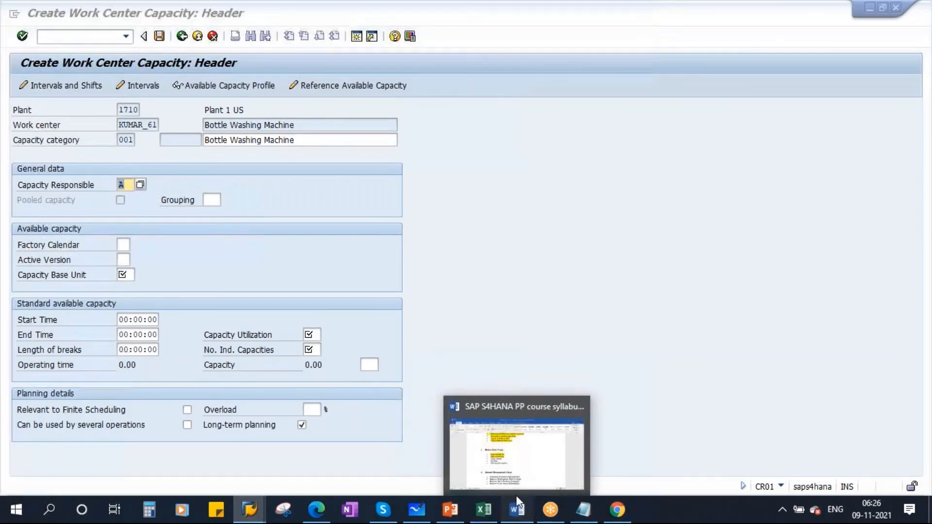
{"action": "scroll", "coordinate": [474, 354], "scroll_direction": "down", "scroll_amount": 15}
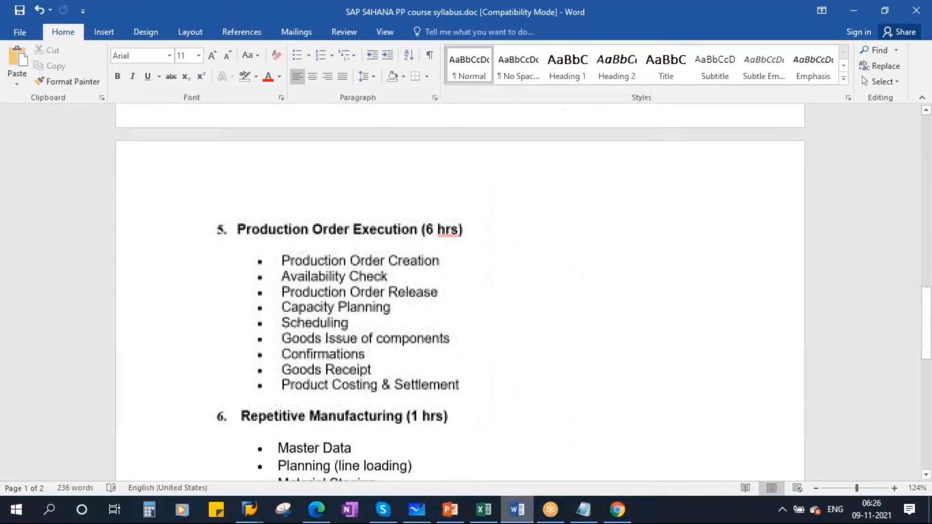
{"action": "left_click_drag", "start_coordinate": [282, 296], "coordinate": [390, 296]}
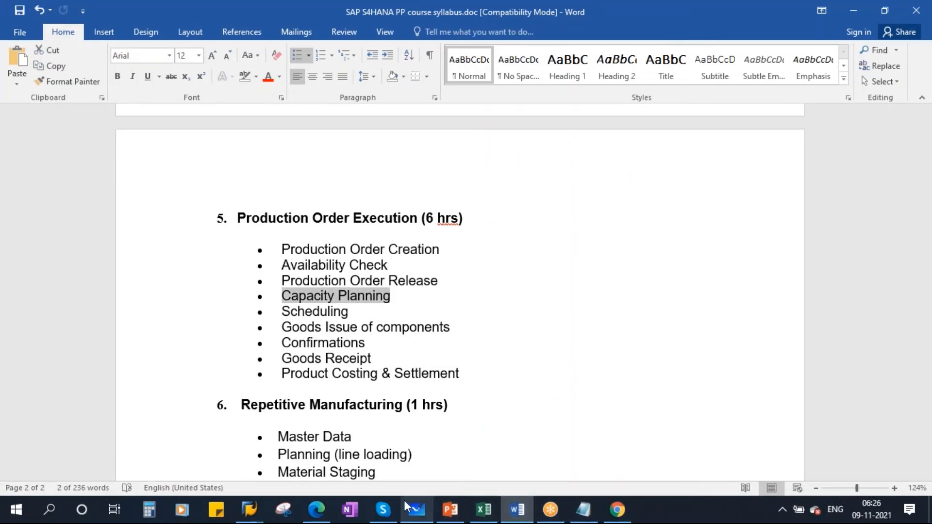
{"action": "left_click", "coordinate": [249, 510]}
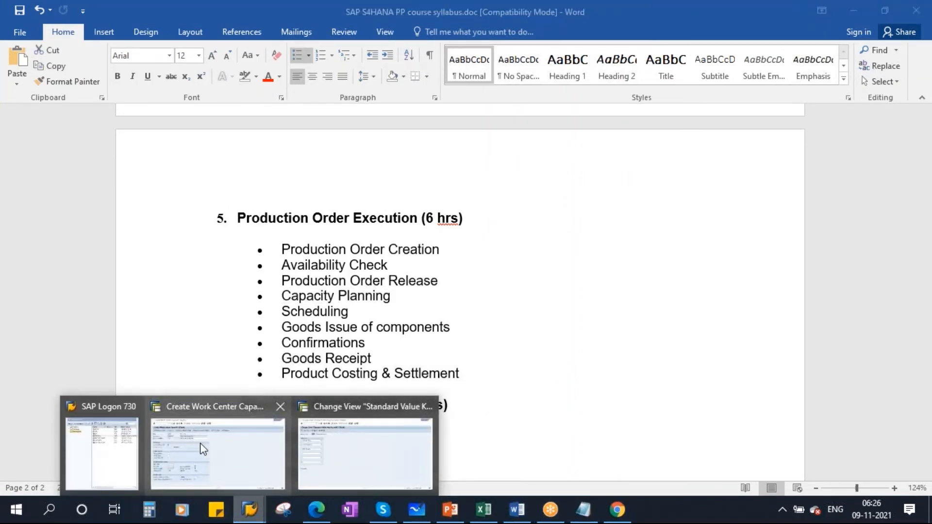
{"action": "left_click", "coordinate": [204, 449]}
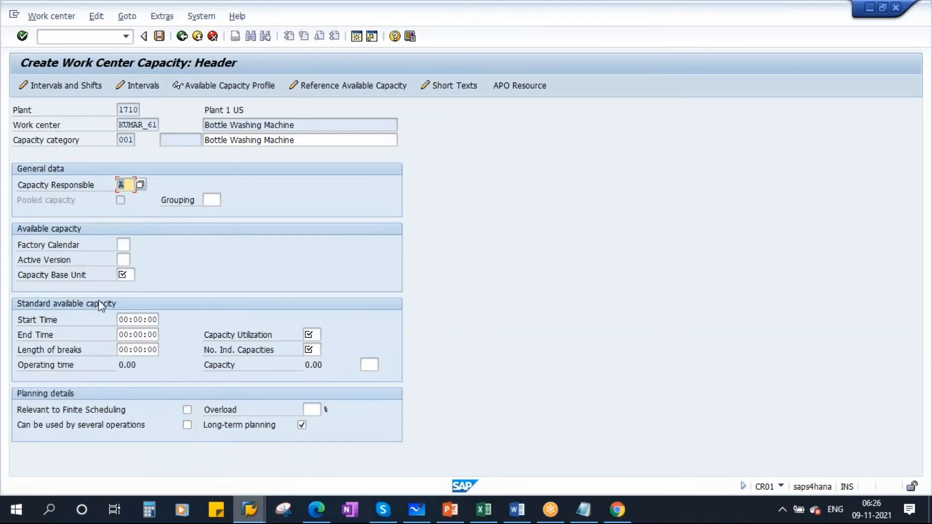
- Set the Capacity Base Unit to HR (Hours) in the available capacity data
{"action": "left_click", "coordinate": [127, 274]}
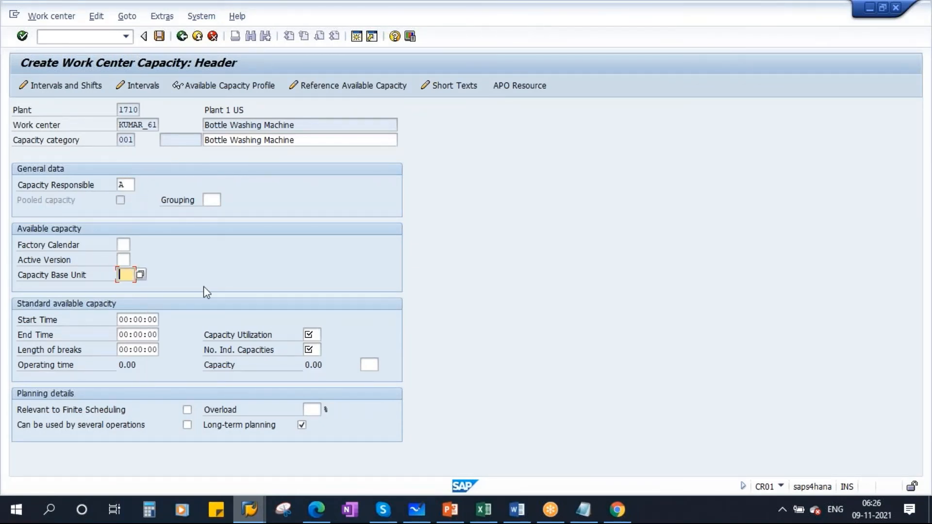
{"action": "left_click", "coordinate": [140, 275]}
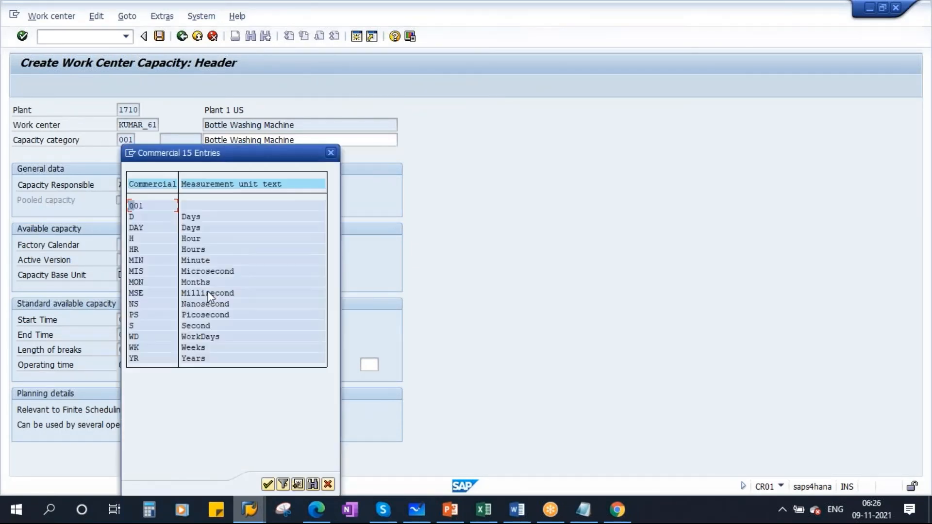
{"action": "double_click", "coordinate": [194, 250]}
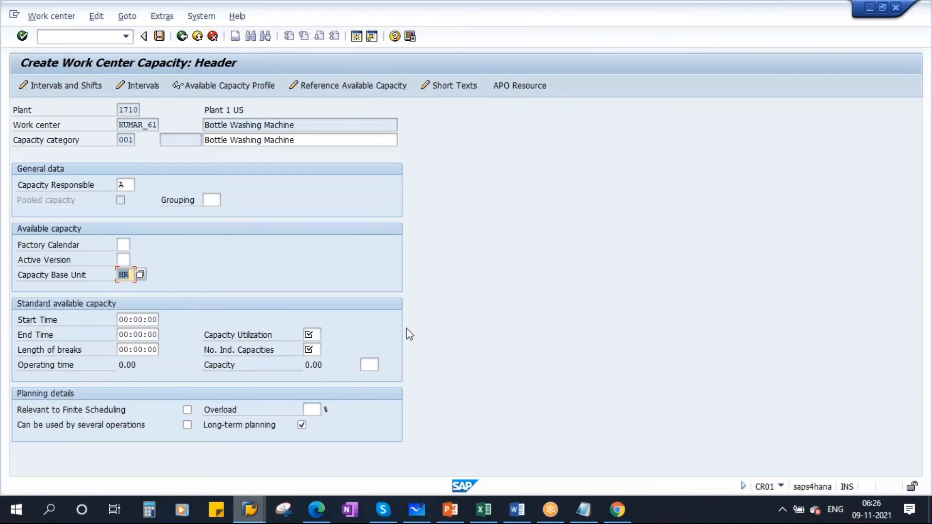
- Capture the capacity header with Snipping Tool, circle the Standard available capacity section in pen, and minimize the snip
{"action": "left_click", "coordinate": [282, 509]}
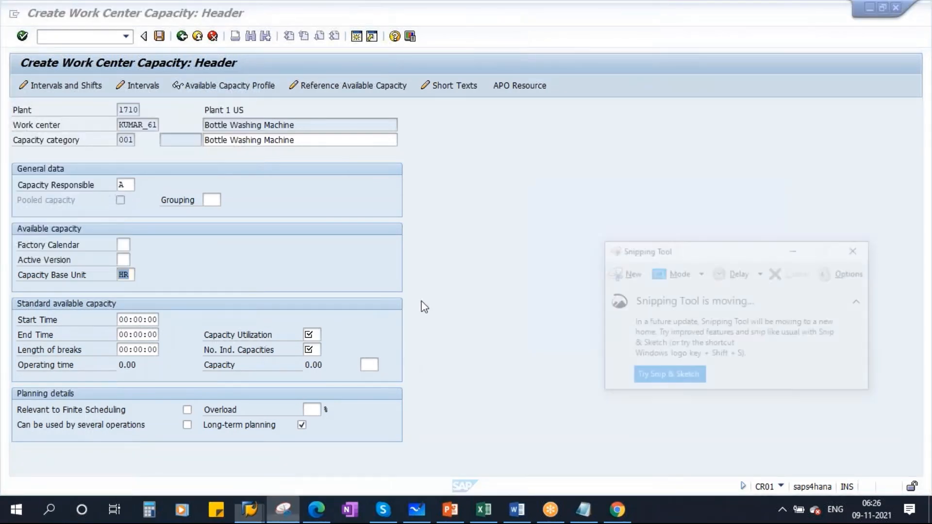
{"action": "left_click", "coordinate": [622, 272]}
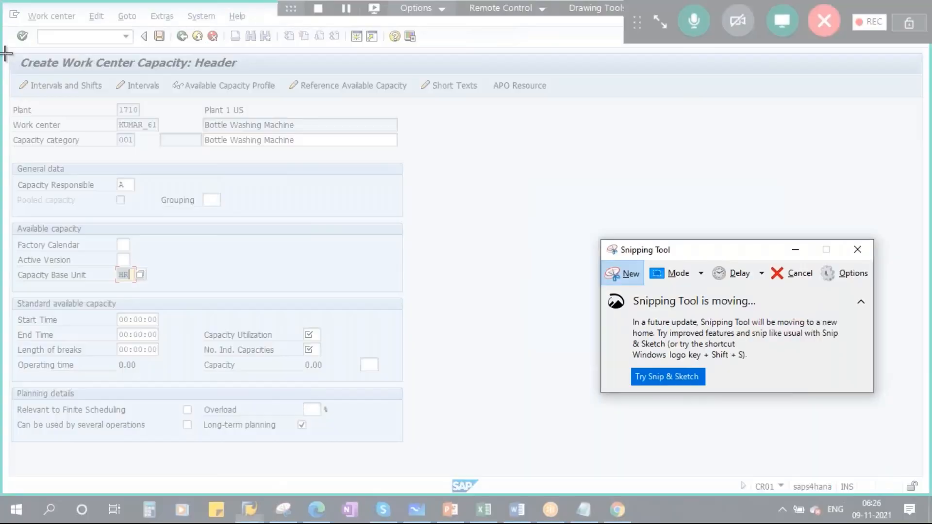
{"action": "left_click_drag", "start_coordinate": [6, 54], "coordinate": [397, 436]}
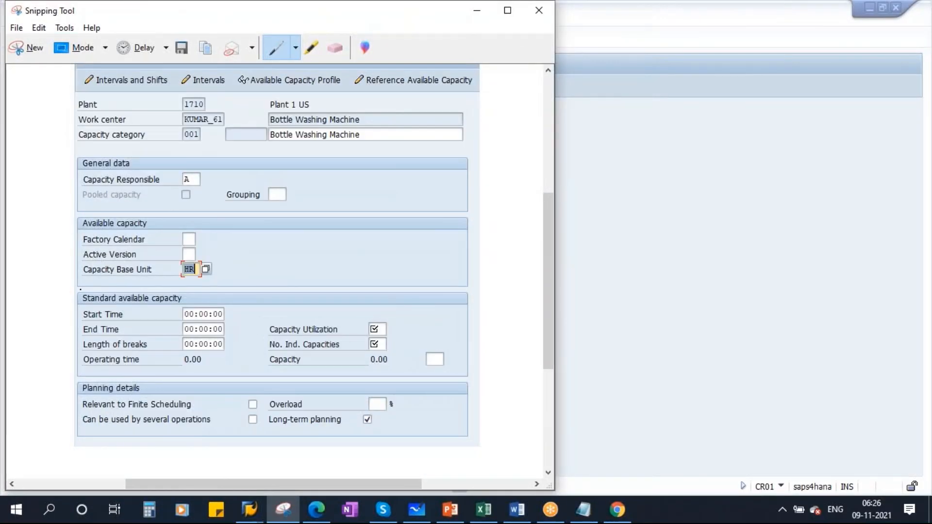
{"action": "mouse_move", "coordinate": [83, 288]}
{"action": "left_mouse_down"}
{"action": "mouse_move", "coordinate": [61, 325]}
{"action": "mouse_move", "coordinate": [109, 376]}
{"action": "mouse_move", "coordinate": [354, 382]}
{"action": "mouse_move", "coordinate": [493, 361]}
{"action": "mouse_move", "coordinate": [314, 293]}
{"action": "mouse_move", "coordinate": [79, 292]}
{"action": "left_mouse_up"}
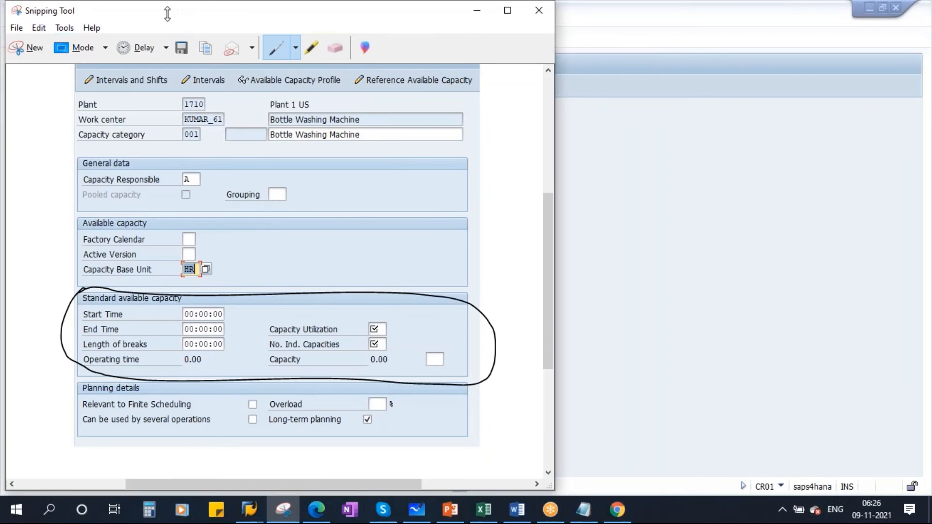
{"action": "left_click_drag", "start_coordinate": [168, 10], "coordinate": [167, 46]}
{"action": "left_click", "coordinate": [477, 46]}
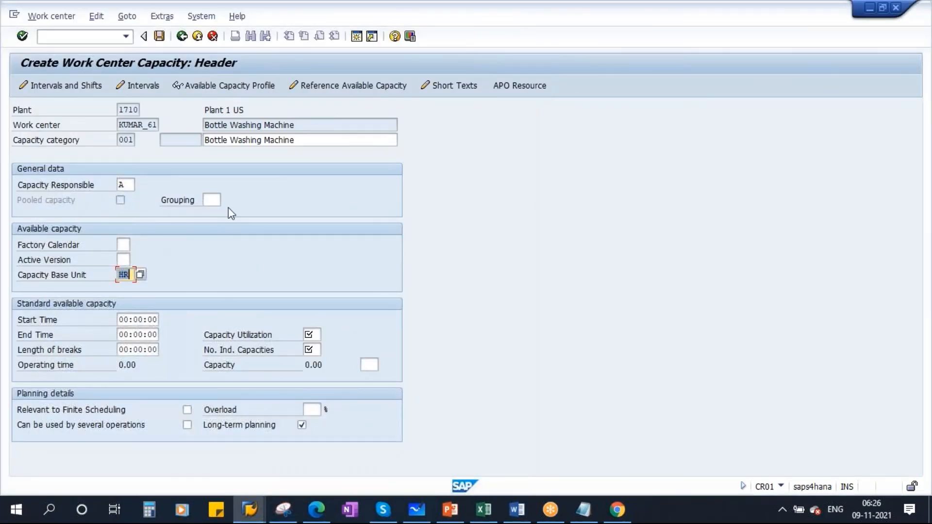
- Set the standard available capacity's start time to 09:00:00 and end time to 18:00:00, and go to Length of breaks
{"action": "left_click", "coordinate": [123, 319]}
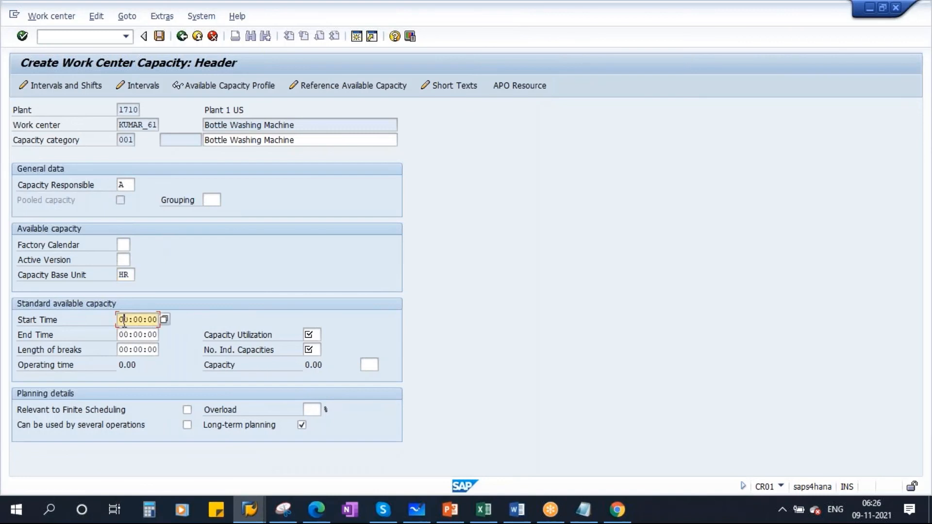
{"action": "type", "text": "9"}
{"action": "left_click", "coordinate": [120, 335]}
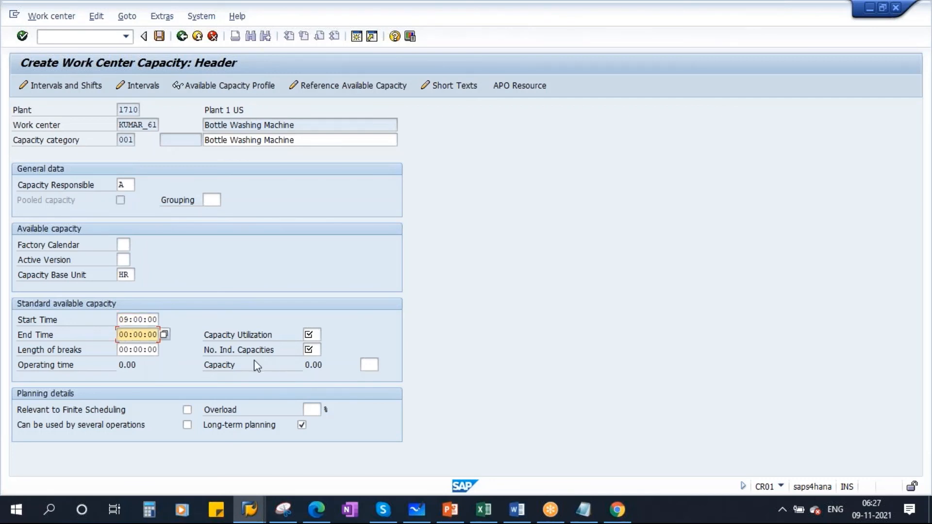
{"action": "key", "text": "Delete"}
{"action": "key", "text": "Delete"}
{"action": "type", "text": "18"}
{"action": "key", "text": "shift+Tab"}
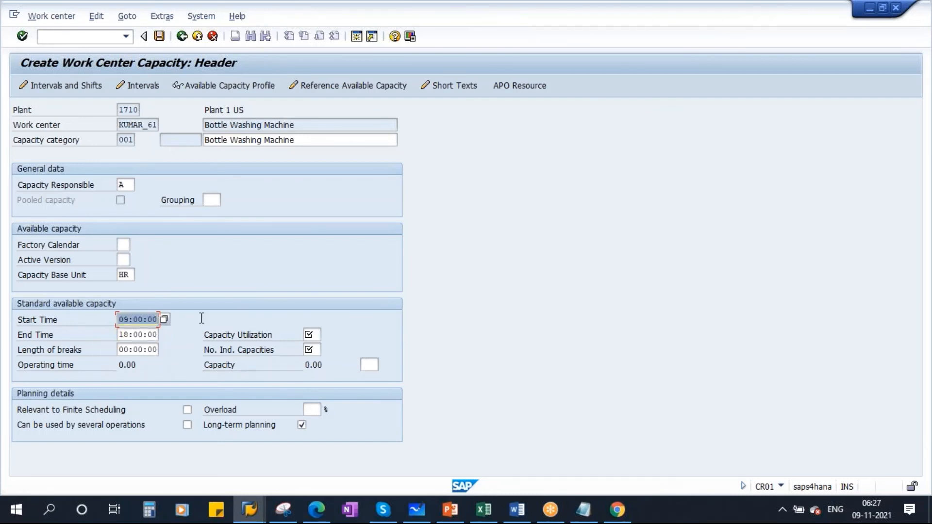
{"action": "key", "text": "Tab"}
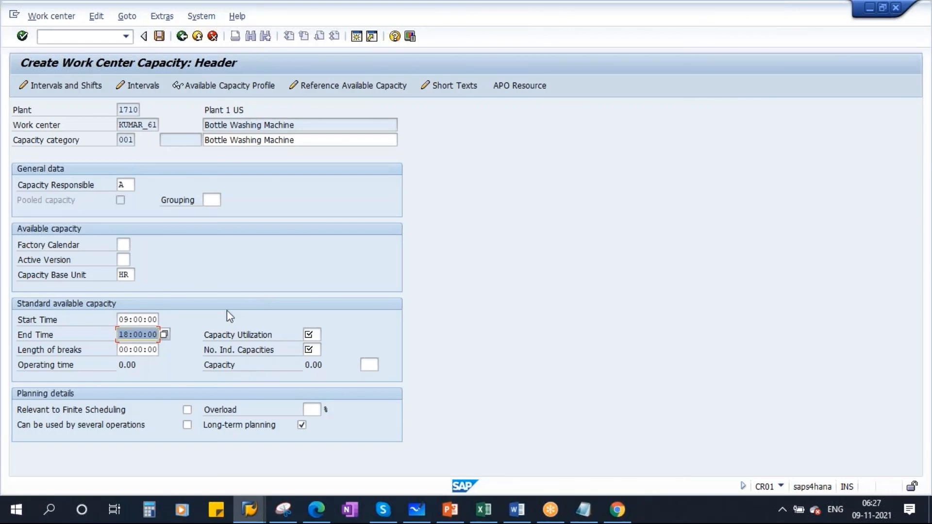
{"action": "key", "text": "Tab"}
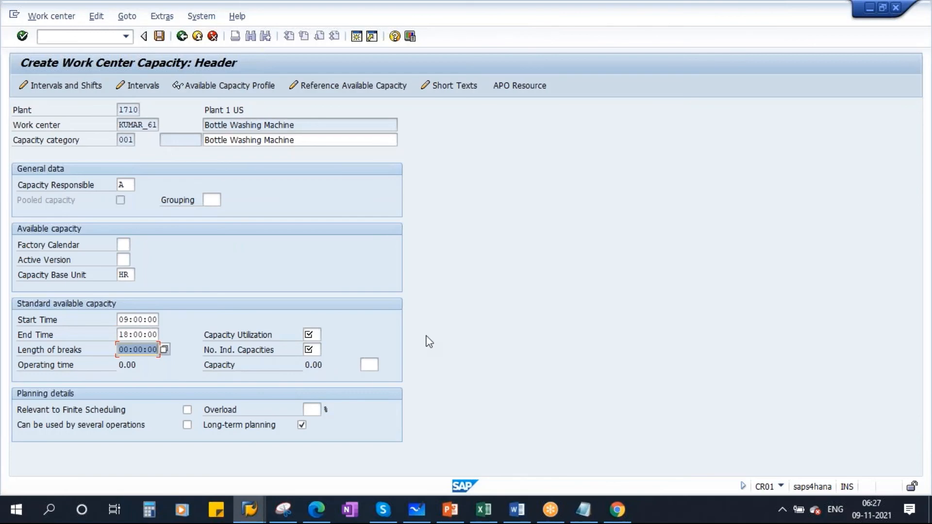
- Switch to the PP.xlsx workbook in Excel and enter 9 in cell G4 and 18 in cell G5 of Sheet2
{"action": "left_click", "coordinate": [483, 509]}
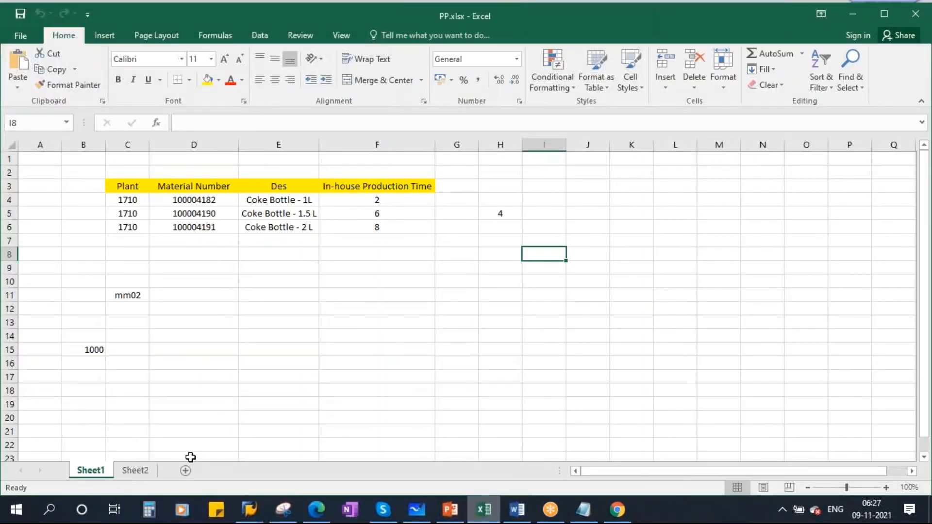
{"action": "left_click", "coordinate": [136, 471]}
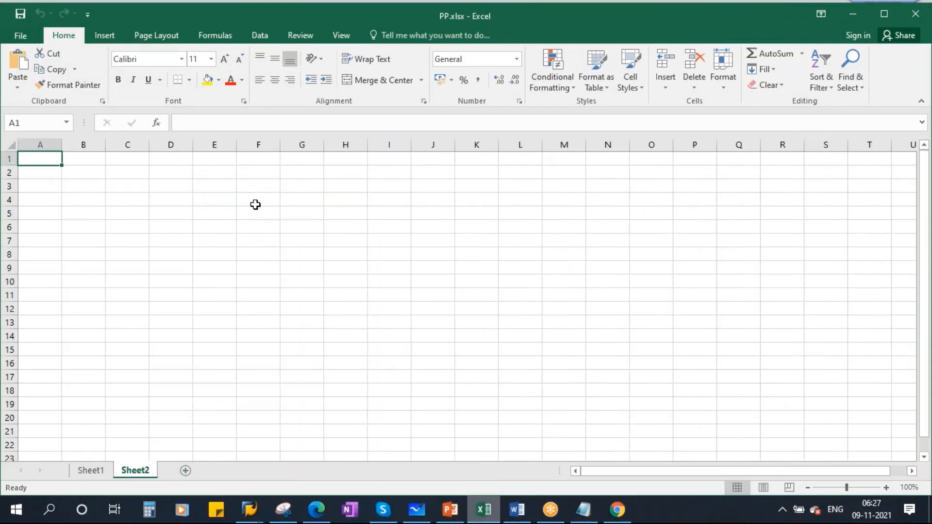
{"action": "left_click", "coordinate": [292, 199]}
{"action": "type", "text": "9.00"}
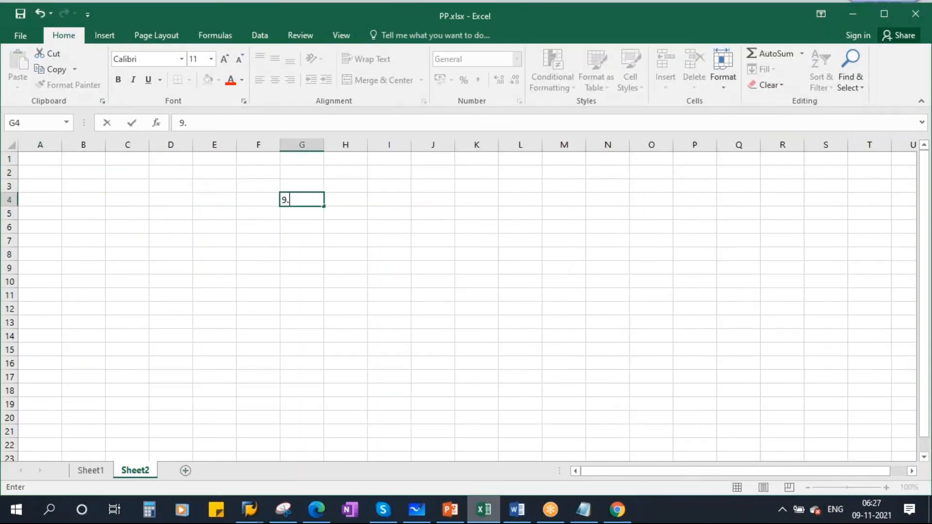
{"action": "left_click", "coordinate": [383, 251]}
{"action": "left_click", "coordinate": [316, 212]}
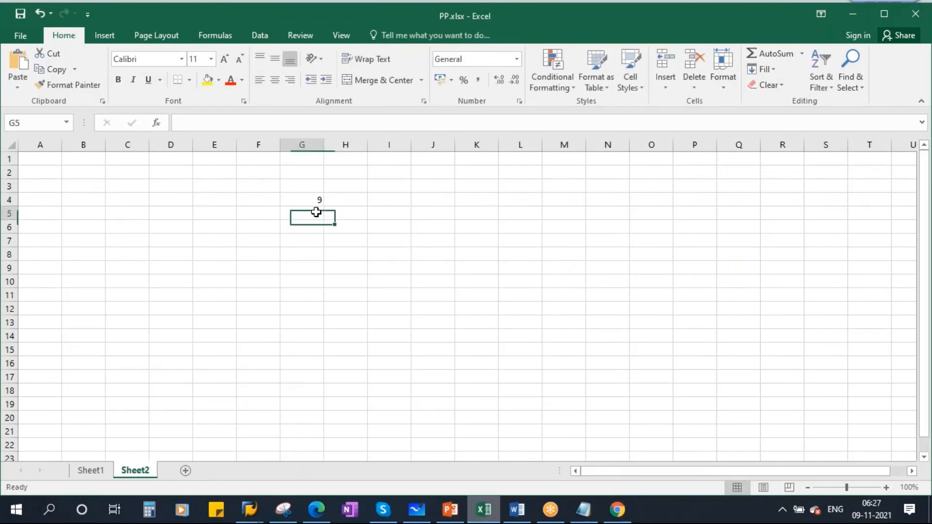
{"action": "type", "text": "18"}
{"action": "left_click", "coordinate": [379, 225]}
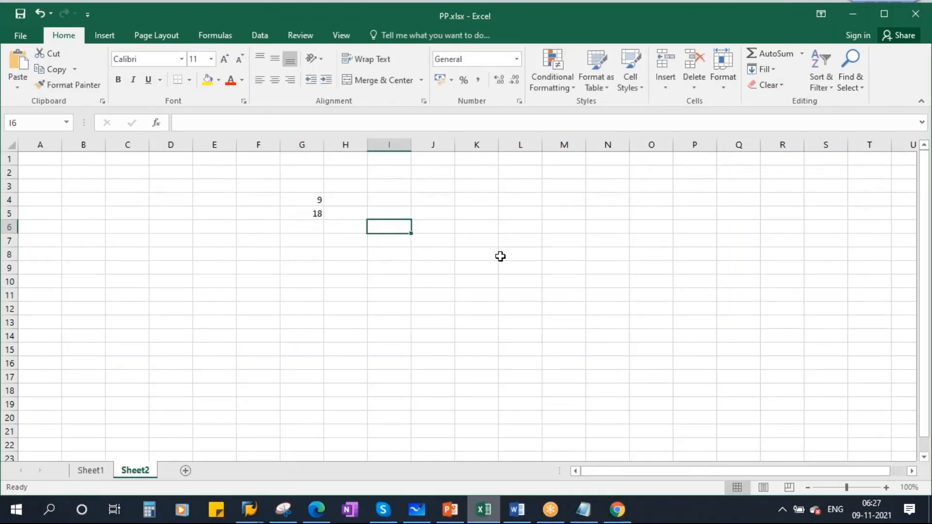
- Enter the break durations 15, 30 and 15 in cells E8, E9 and E10 of Sheet2
{"action": "left_click", "coordinate": [216, 253]}
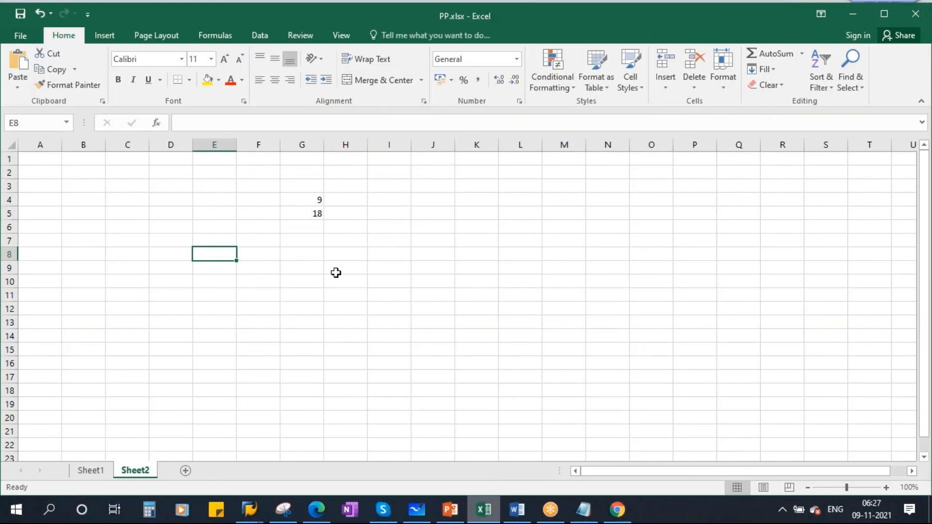
{"action": "type", "text": "15"}
{"action": "left_click", "coordinate": [394, 268]}
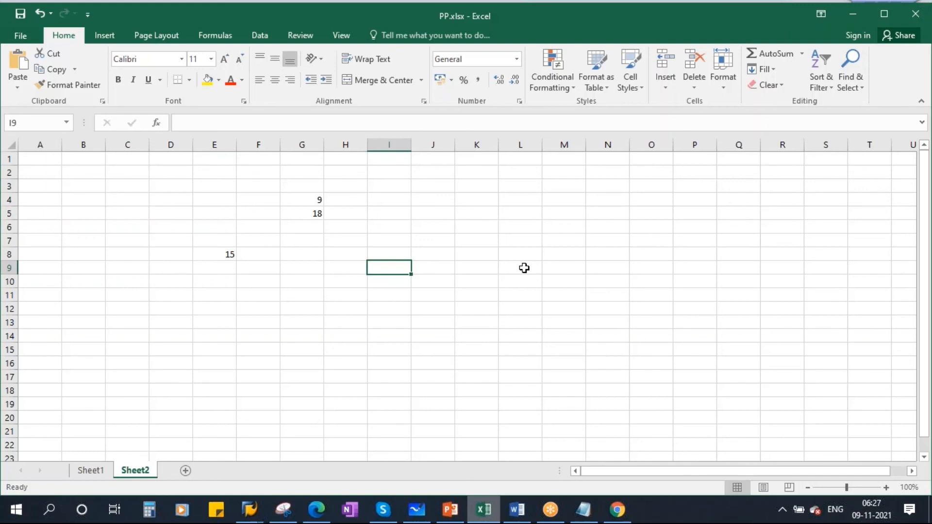
{"action": "left_click", "coordinate": [224, 270]}
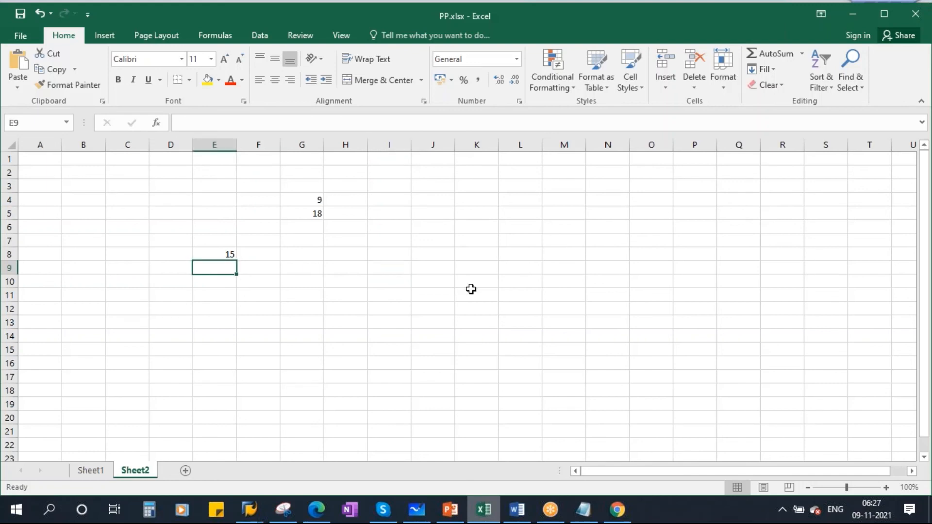
{"action": "type", "text": "30"}
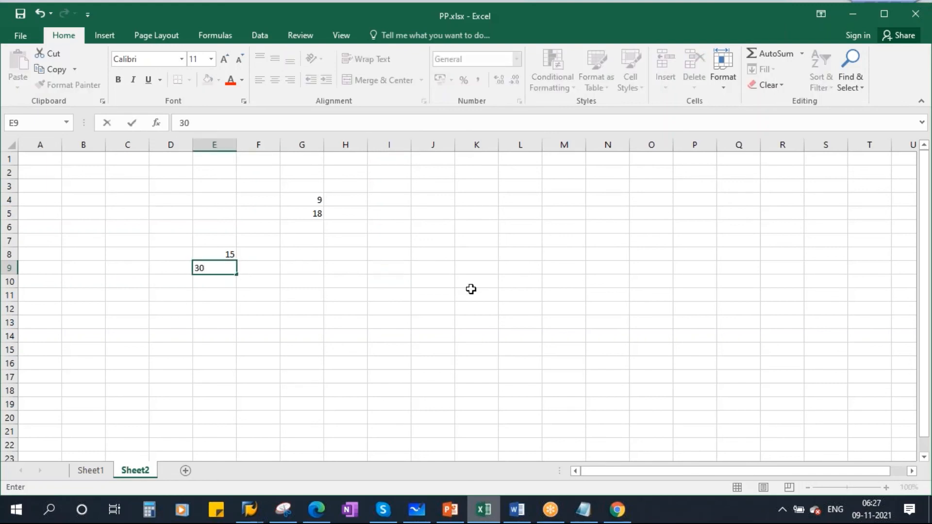
{"action": "left_click", "coordinate": [425, 297]}
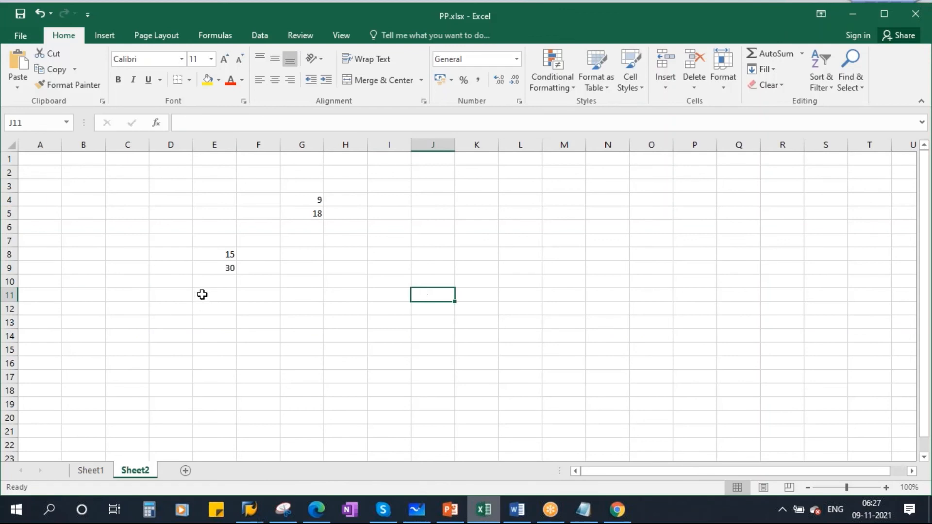
{"action": "left_click", "coordinate": [224, 280]}
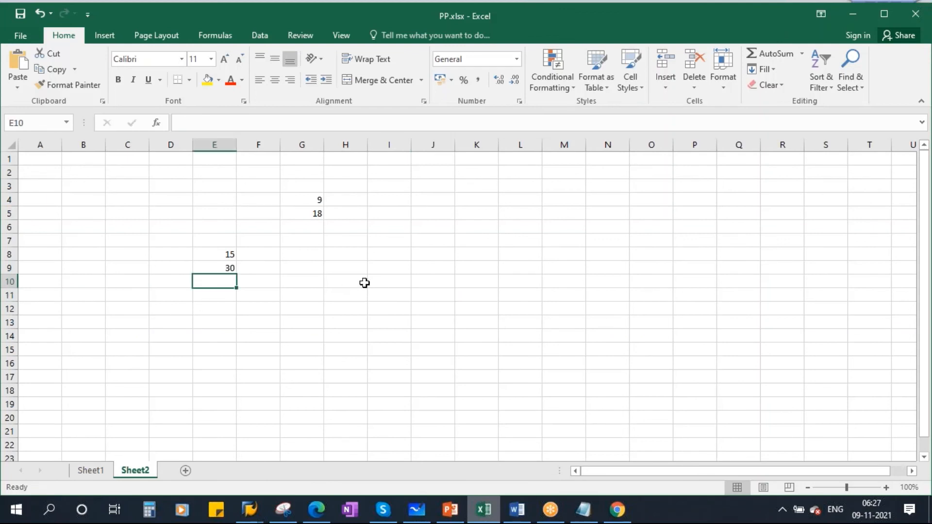
{"action": "type", "text": "15"}
{"action": "left_click", "coordinate": [293, 281]}
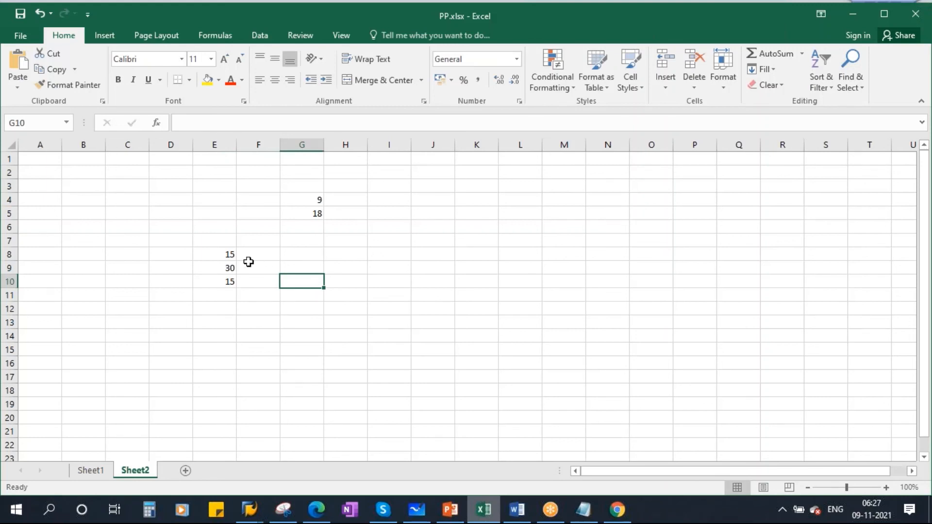
- Enter the total break time as 1 hr in cell G10, checking it against the break durations and working hours
{"action": "left_click_drag", "start_coordinate": [224, 259], "coordinate": [223, 283]}
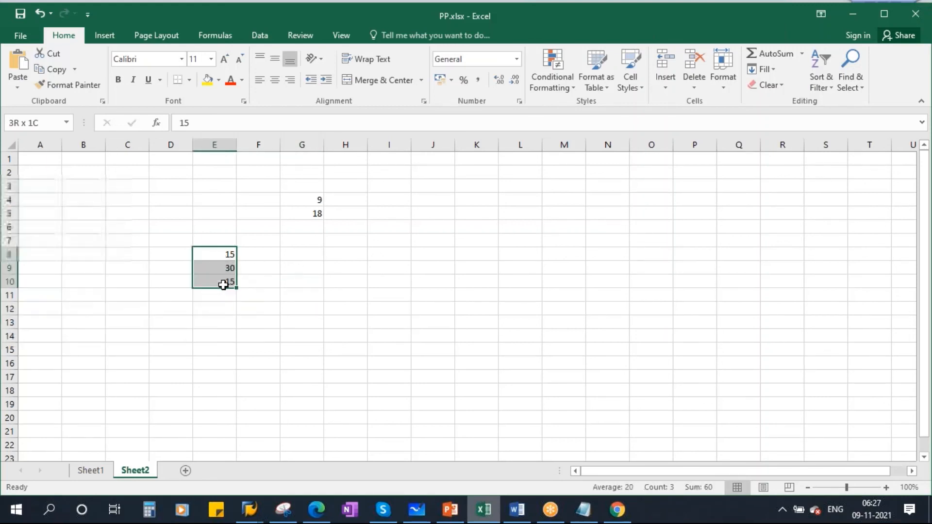
{"action": "left_click", "coordinate": [314, 286]}
{"action": "type", "text": "1 hr"}
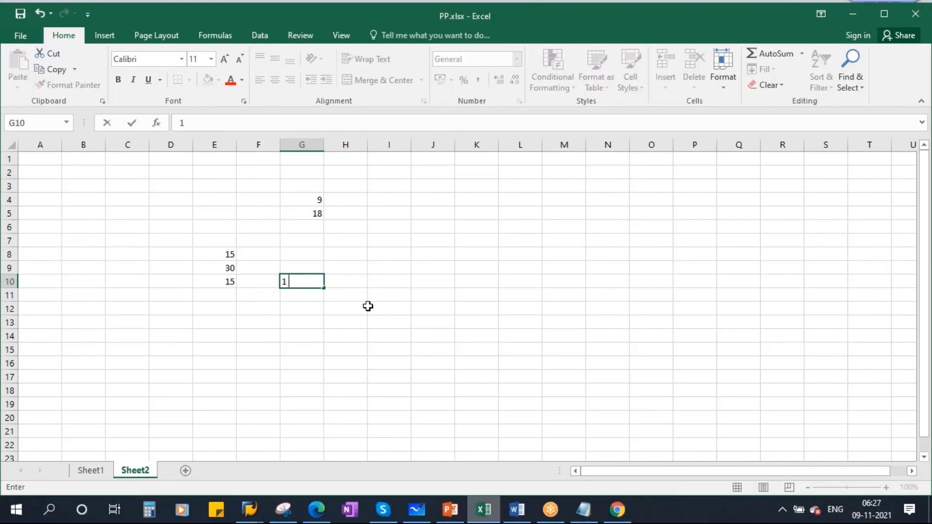
{"action": "left_click", "coordinate": [440, 306]}
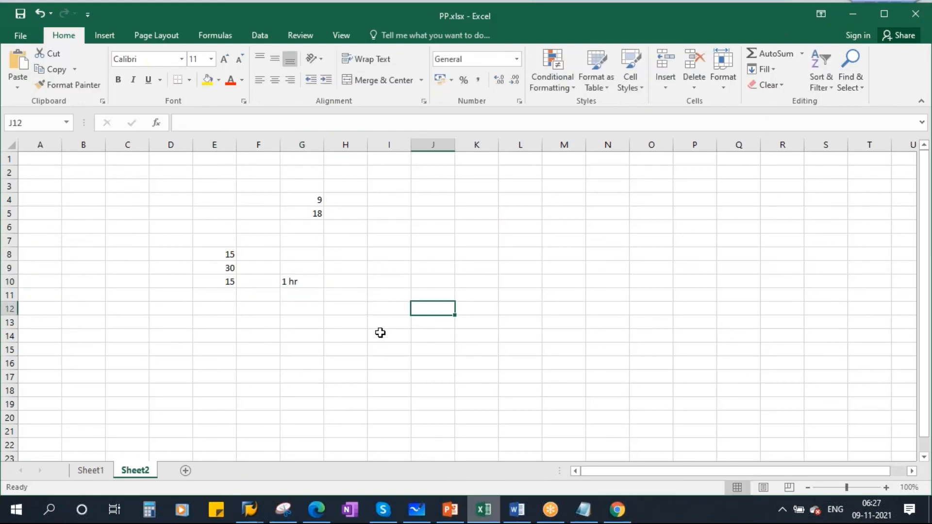
{"action": "left_click_drag", "start_coordinate": [308, 201], "coordinate": [308, 213]}
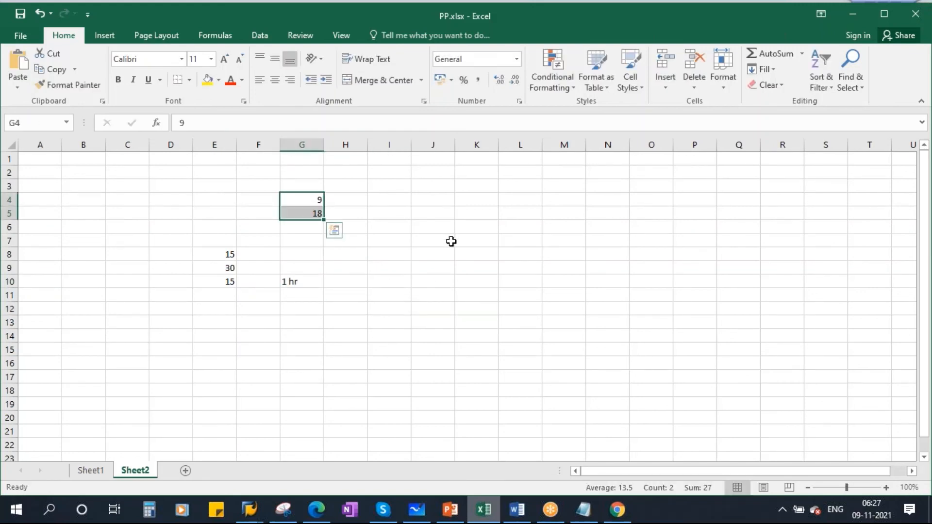
{"action": "left_click", "coordinate": [294, 282]}
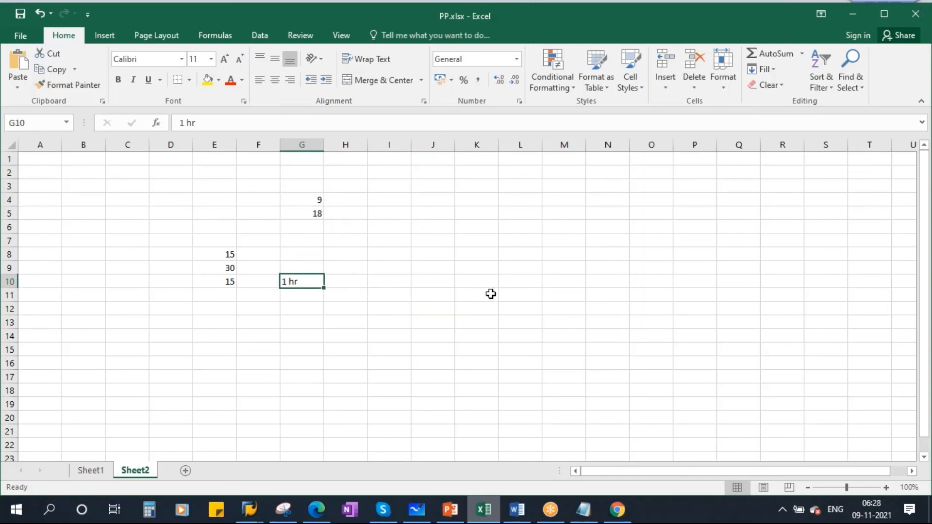
- Switch to the Create Work Center Capacity window in SAP and set the Length of breaks to 01:00:00
{"action": "left_click", "coordinate": [250, 509]}
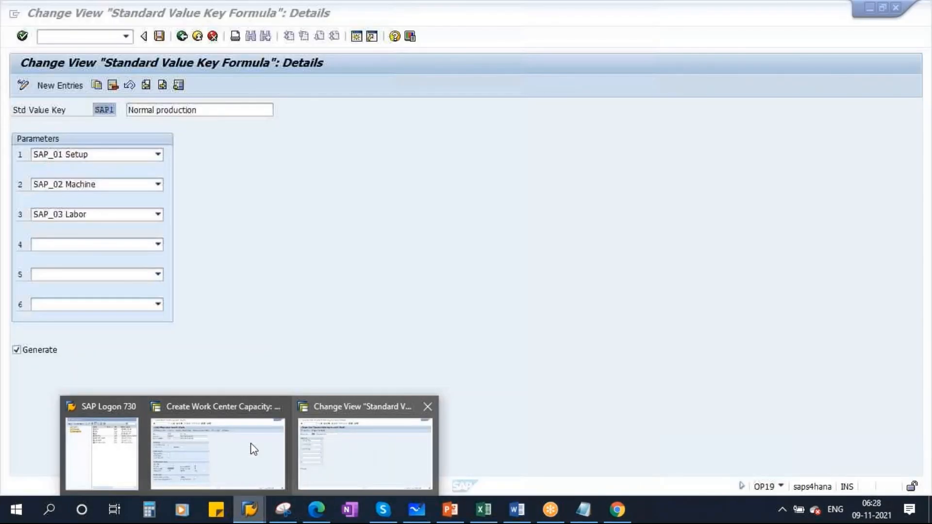
{"action": "left_click", "coordinate": [223, 440]}
{"action": "left_click", "coordinate": [122, 350]}
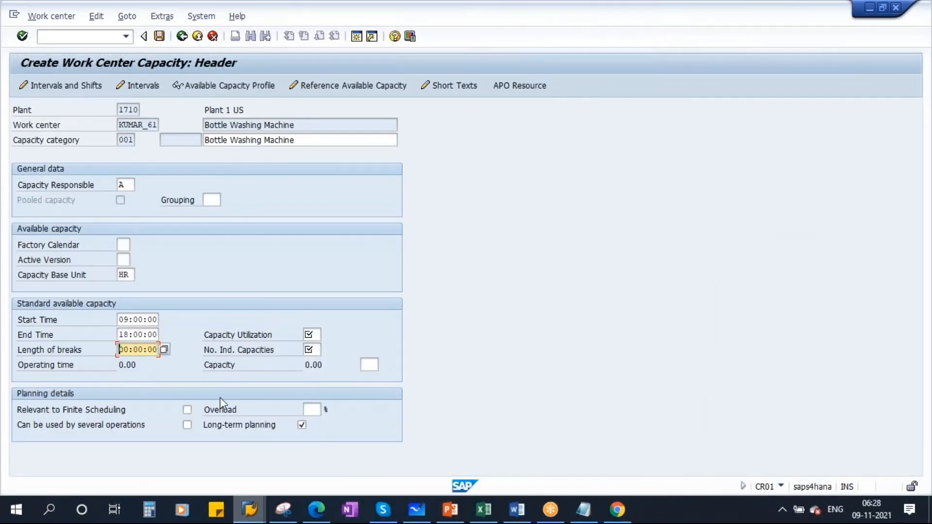
{"action": "key", "text": "Right"}
{"action": "key", "text": "Delete"}
{"action": "type", "text": "1"}
{"action": "left_click", "coordinate": [134, 319]}
{"action": "left_click", "coordinate": [137, 335]}
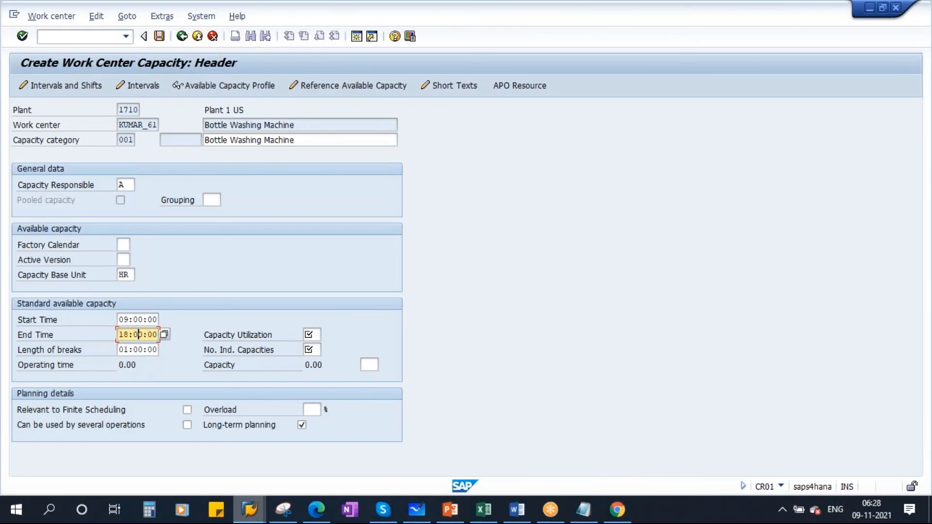
{"action": "key", "text": "Tab"}
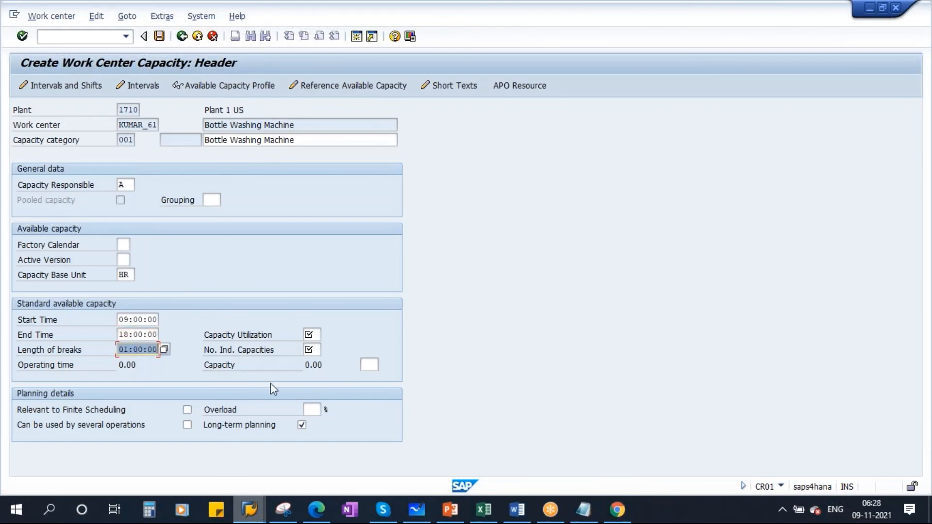
- Set the Capacity Utilization to 100 and the number of individual capacities to 1
{"action": "left_click", "coordinate": [312, 365]}
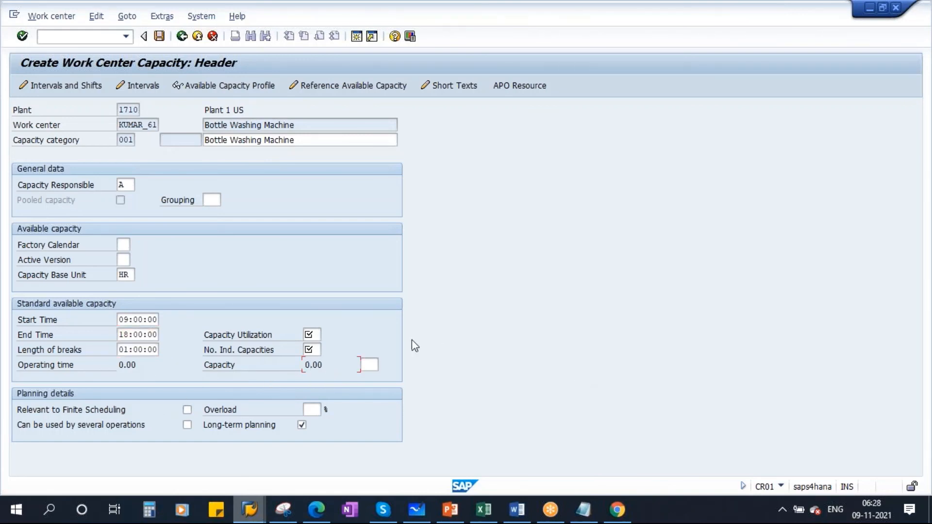
{"action": "left_click", "coordinate": [309, 334]}
{"action": "type", "text": "100"}
{"action": "key", "text": "Return"}
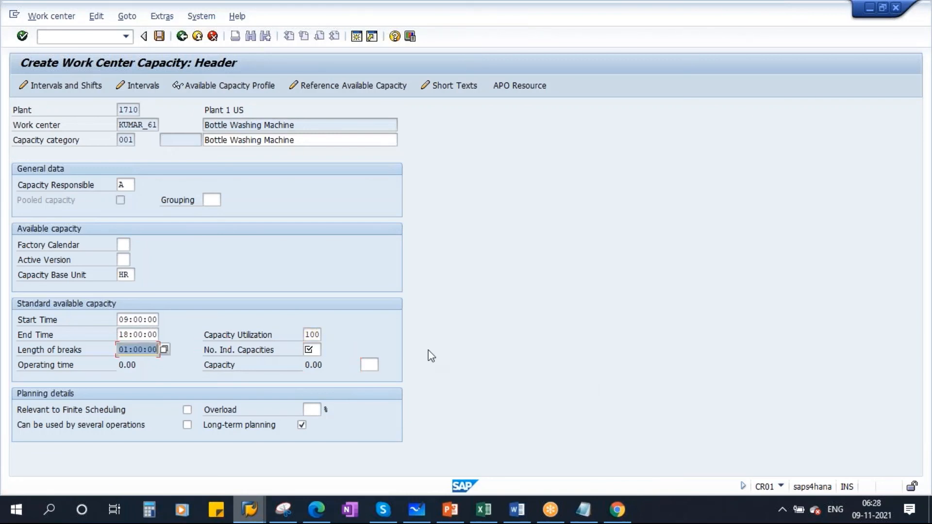
{"action": "key", "text": "Tab"}
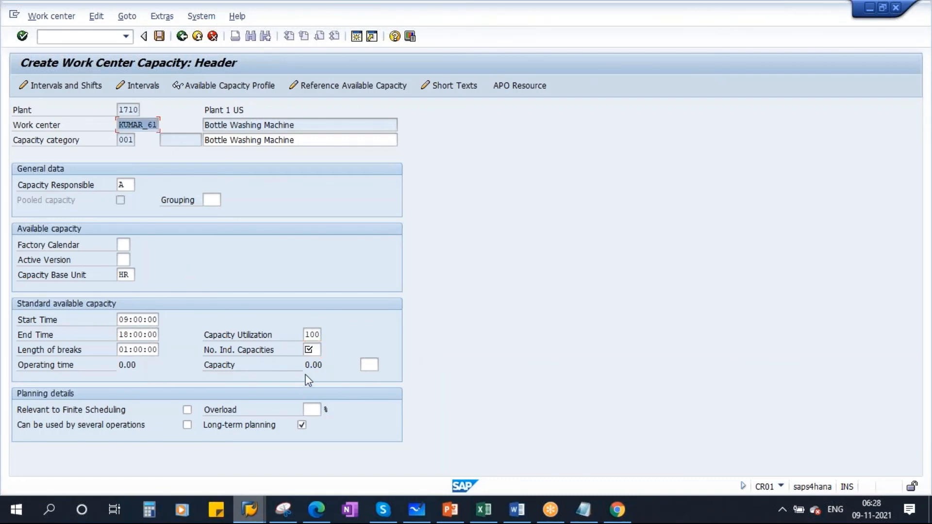
{"action": "type", "text": "1"}
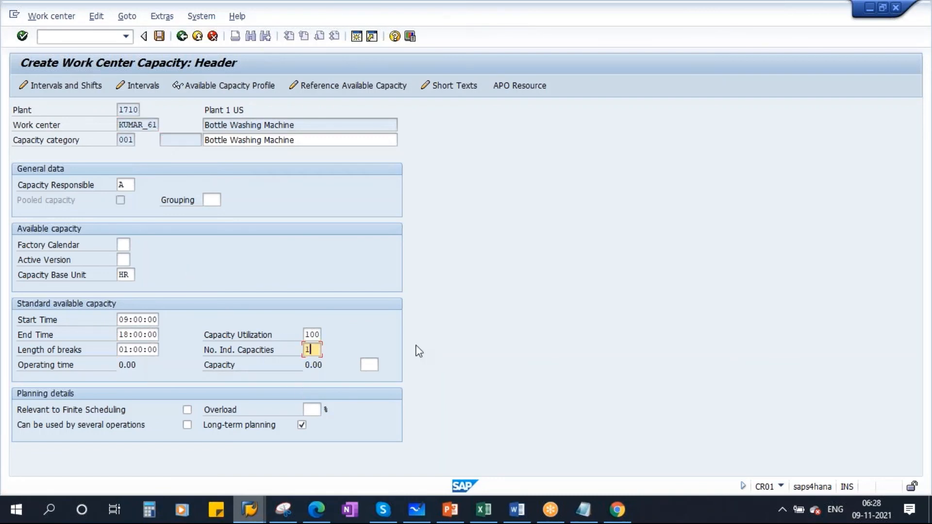
- Return to the capacity overview and reopen the header of capacity category 001 to refresh the calculated capacity
{"action": "left_click", "coordinate": [316, 366]}
{"action": "left_click_drag", "start_coordinate": [302, 366], "coordinate": [354, 366]}
{"action": "key", "text": "F3"}
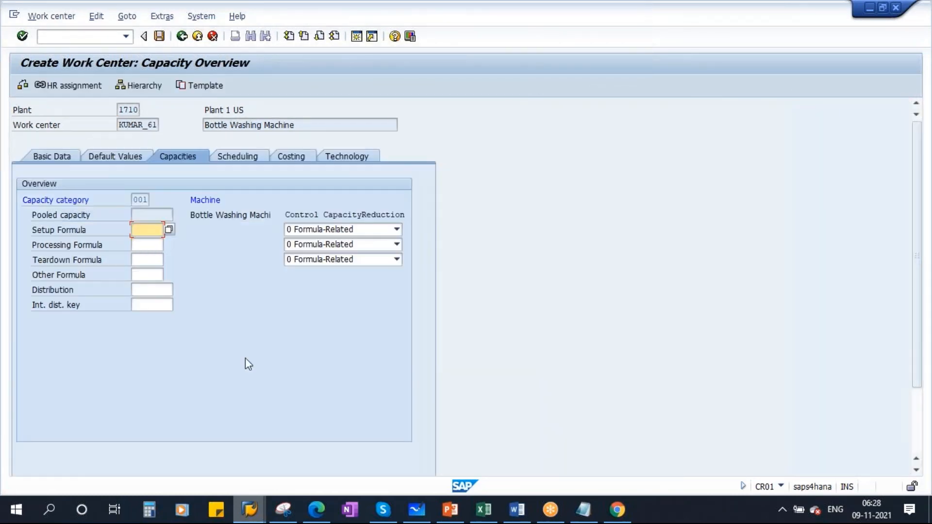
{"action": "double_click", "coordinate": [146, 200]}
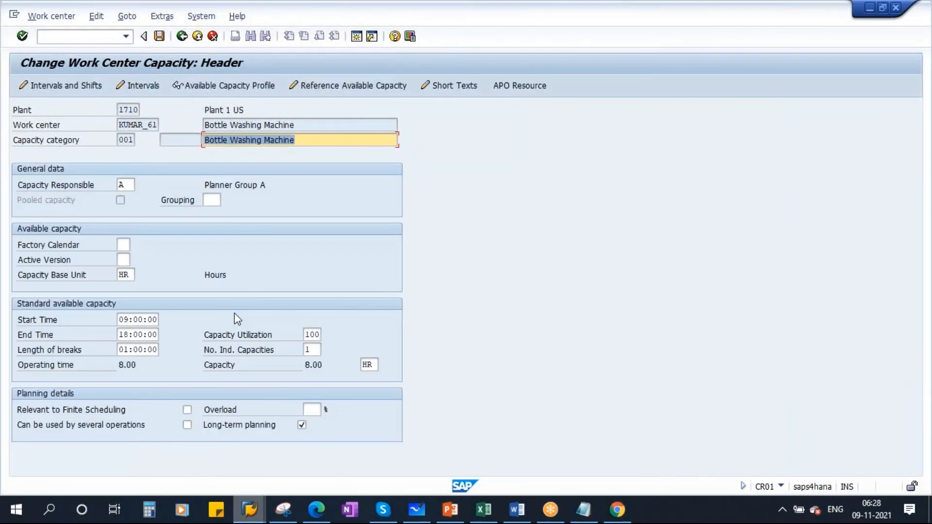
- Examine how the start time, end time, breaks and number of individual capacities determine the operating time and capacity
{"action": "left_click_drag", "start_coordinate": [304, 364], "coordinate": [322, 368]}
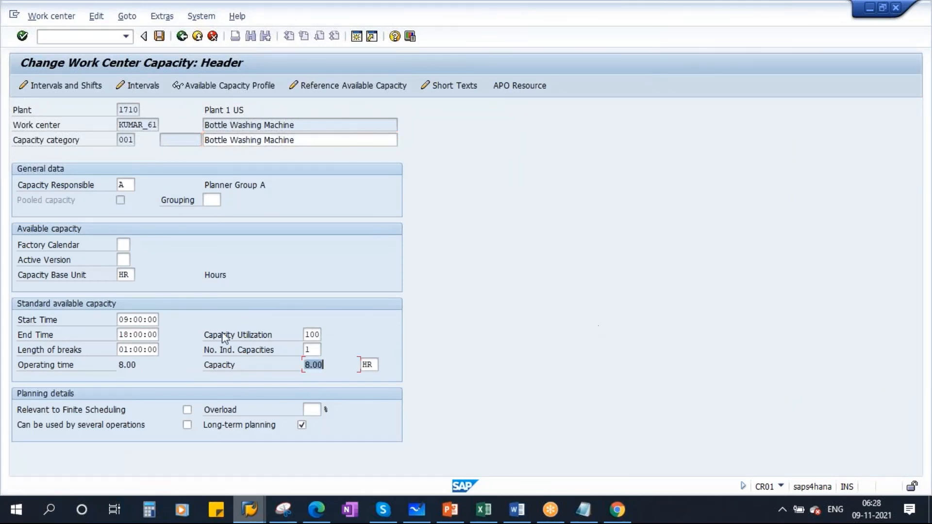
{"action": "left_click_drag", "start_coordinate": [119, 320], "coordinate": [182, 335]}
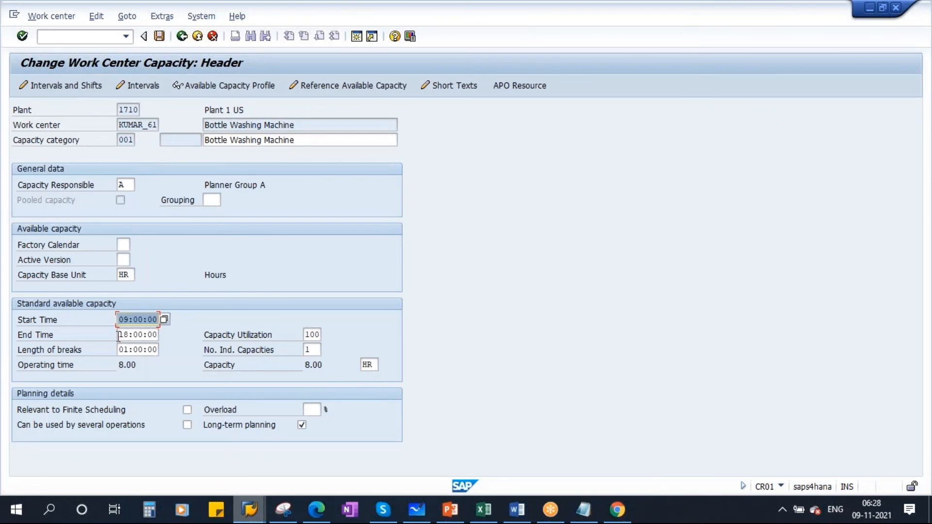
{"action": "left_click_drag", "start_coordinate": [118, 335], "coordinate": [193, 334]}
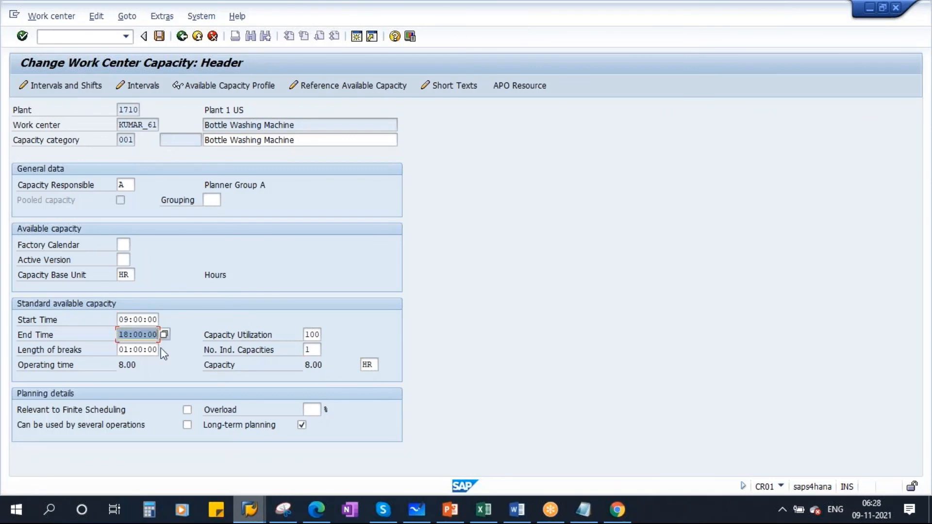
{"action": "left_click_drag", "start_coordinate": [121, 351], "coordinate": [189, 351]}
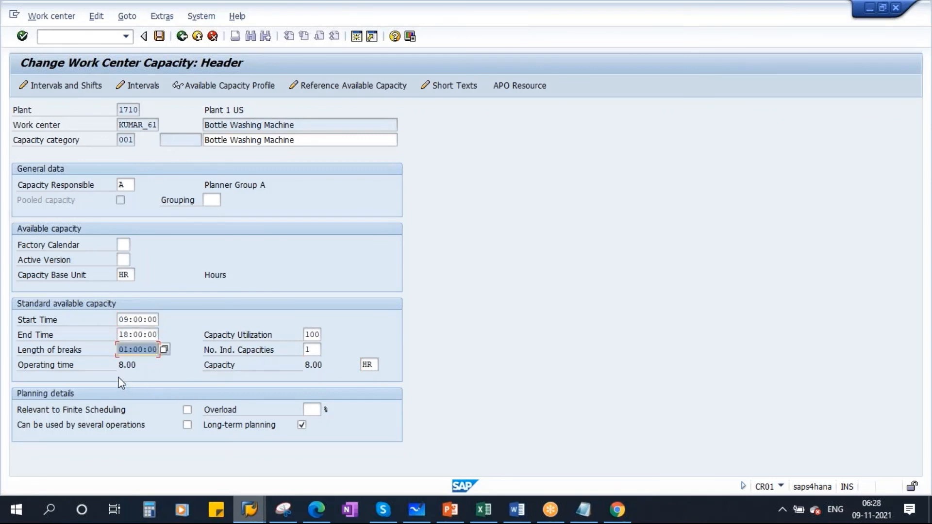
{"action": "left_click_drag", "start_coordinate": [116, 366], "coordinate": [145, 365]}
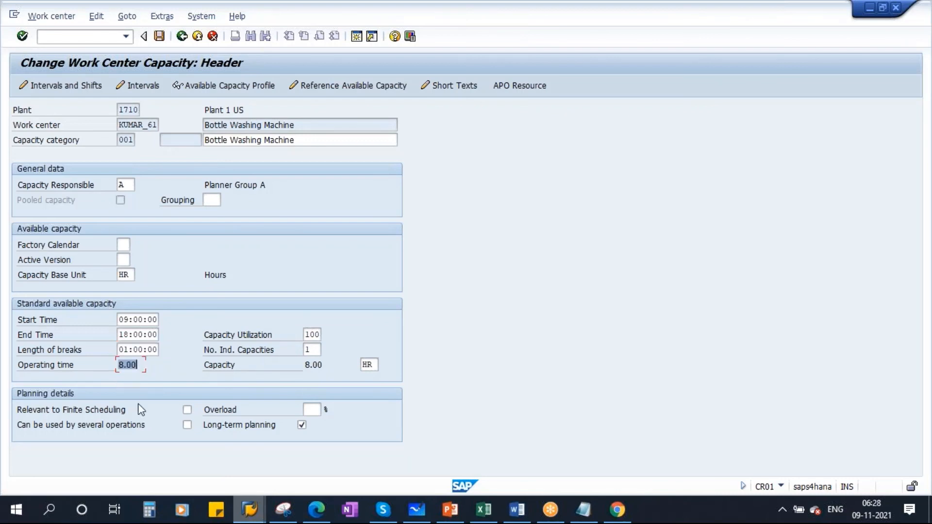
{"action": "left_click", "coordinate": [313, 349]}
{"action": "left_click_drag", "start_coordinate": [305, 365], "coordinate": [318, 365]}
{"action": "left_click", "coordinate": [119, 126]}
{"action": "left_click_drag", "start_coordinate": [119, 125], "coordinate": [179, 128]}
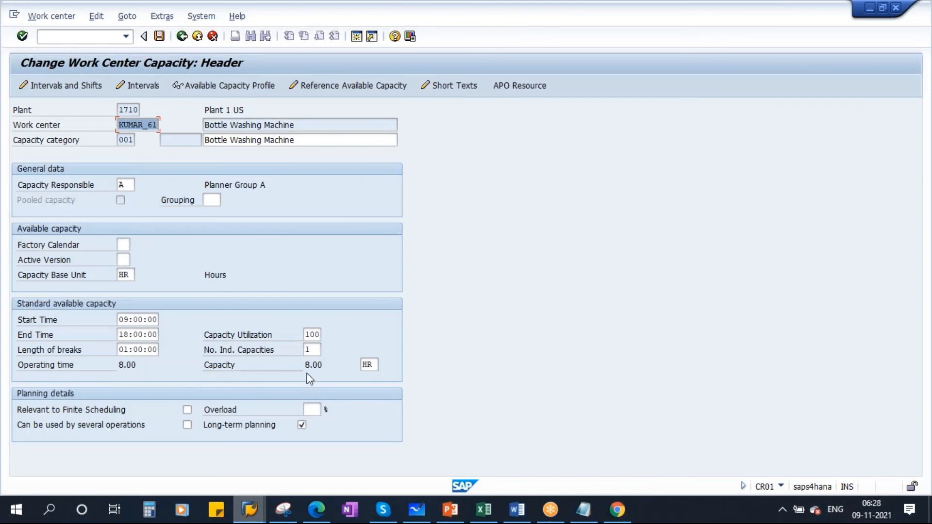
{"action": "left_click_drag", "start_coordinate": [305, 365], "coordinate": [325, 365]}
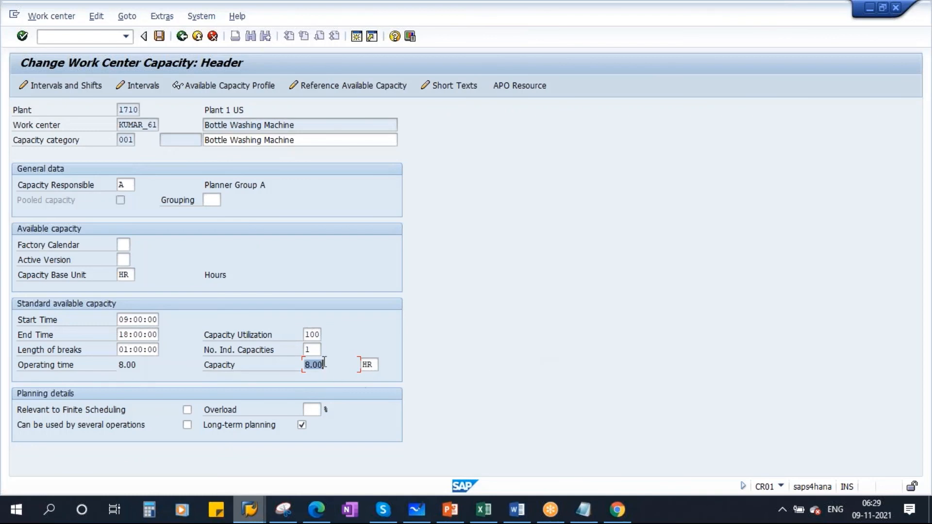
- Set the number of individual capacities to 3 and compare the recalculated capacity with the operating time
{"action": "left_click_drag", "start_coordinate": [312, 350], "coordinate": [268, 357]}
{"action": "type", "text": "3"}
{"action": "key", "text": "Return"}
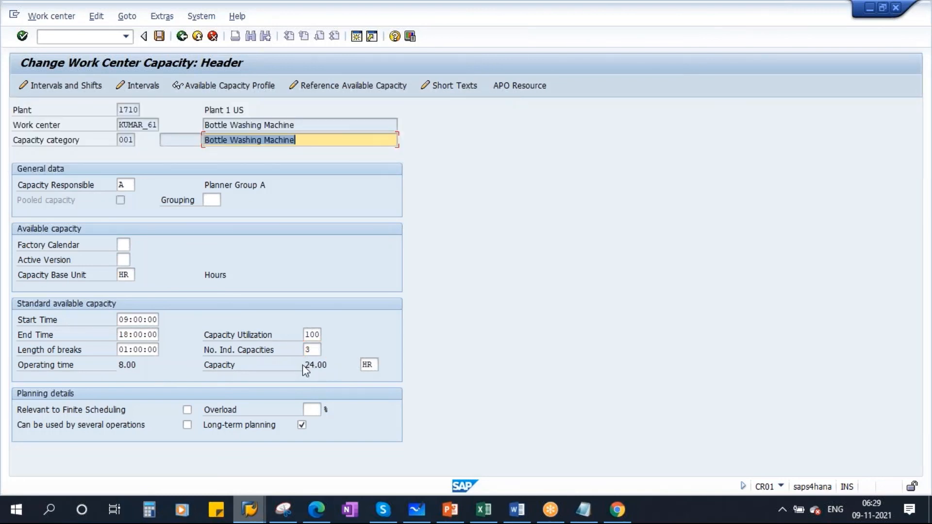
{"action": "left_click_drag", "start_coordinate": [303, 365], "coordinate": [338, 364]}
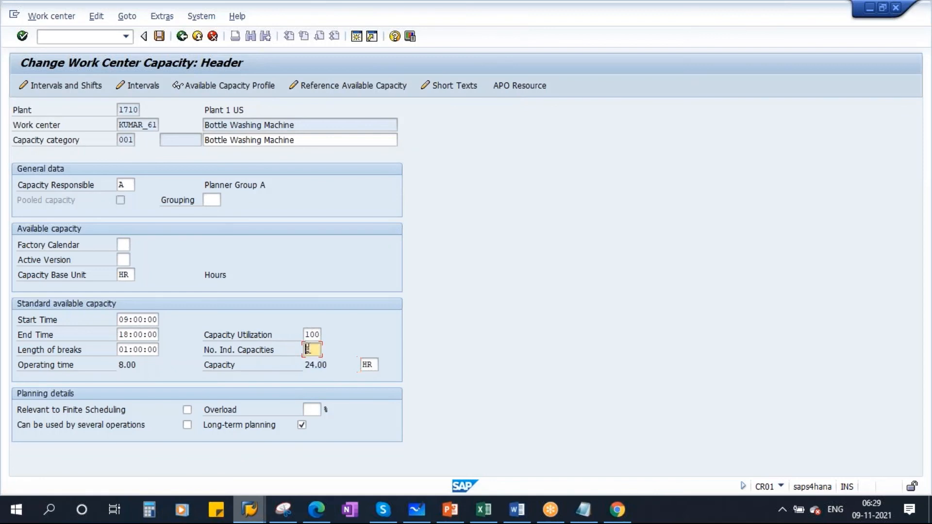
{"action": "left_click", "coordinate": [128, 365]}
{"action": "left_click", "coordinate": [220, 368]}
{"action": "left_click_drag", "start_coordinate": [314, 350], "coordinate": [260, 348]}
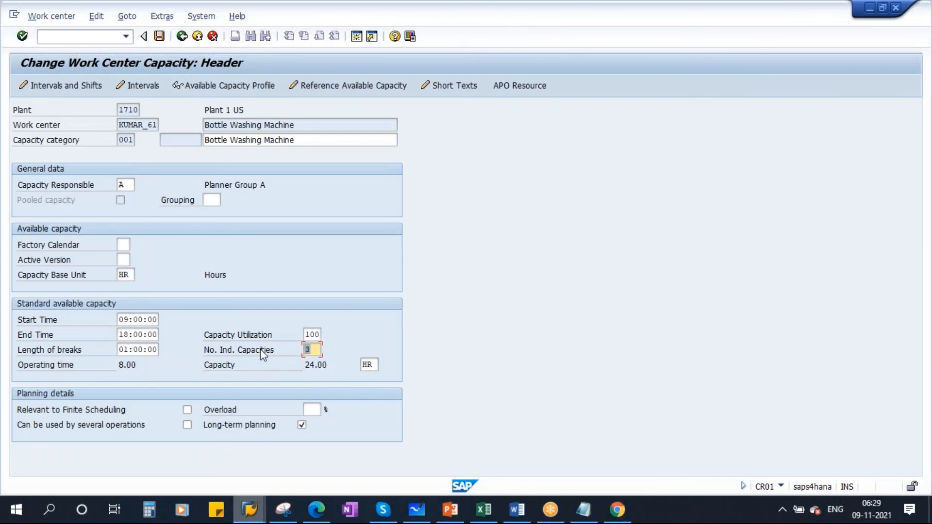